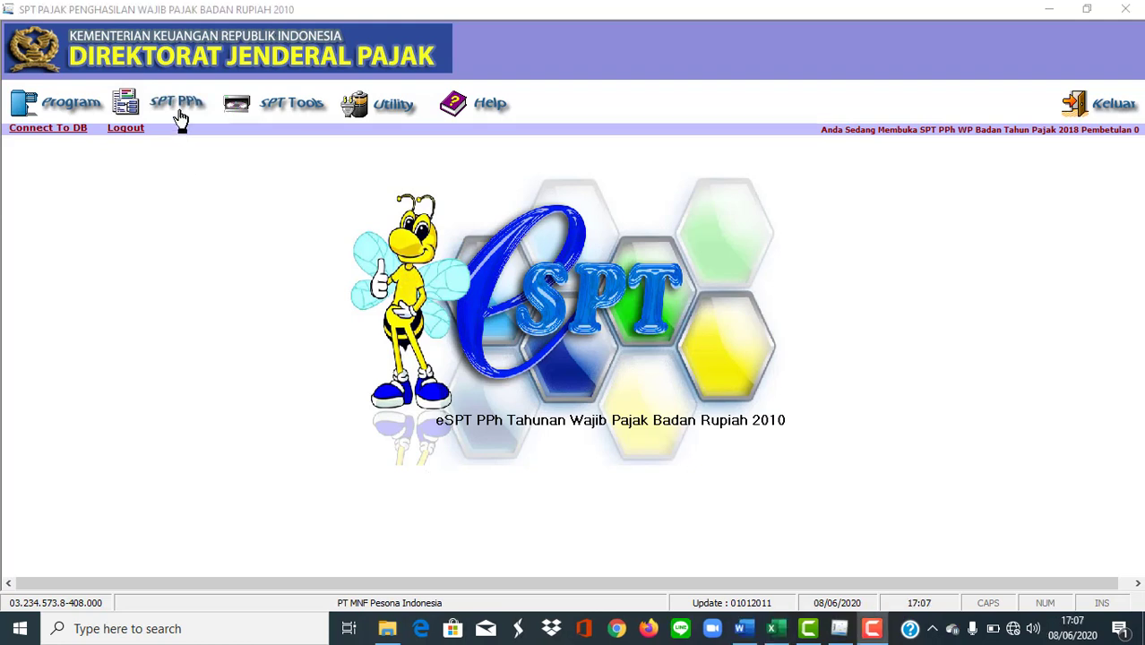
Open the Kredit Pajak Luar Negeri special attachment and start a new entry.
click(179, 104)
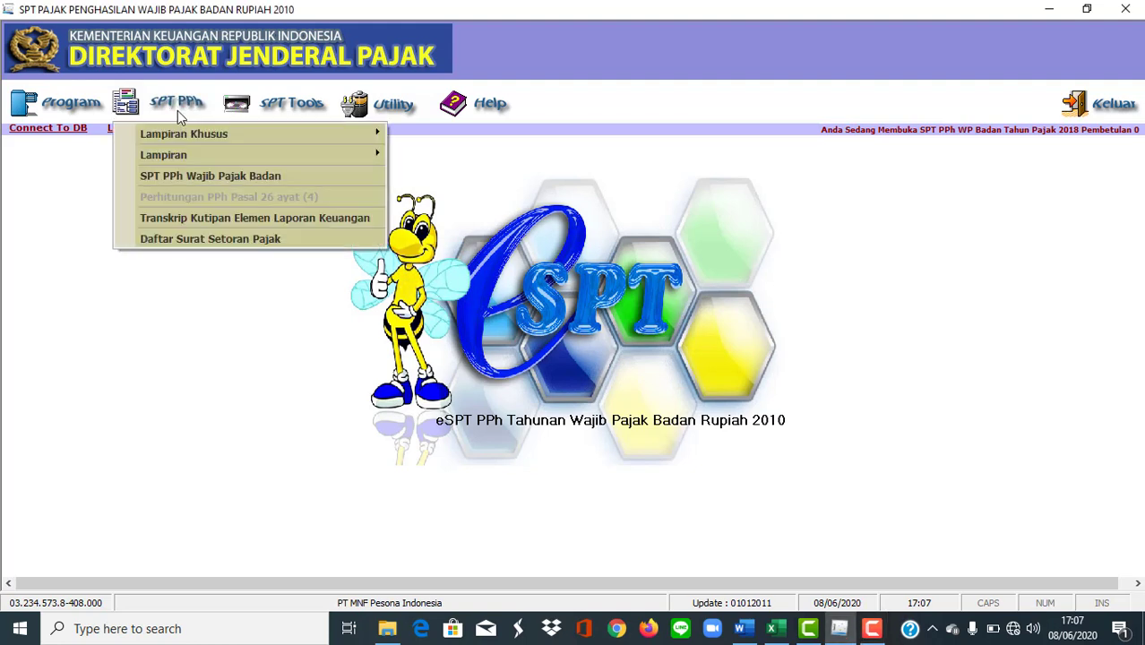
mouse_move(175, 130)
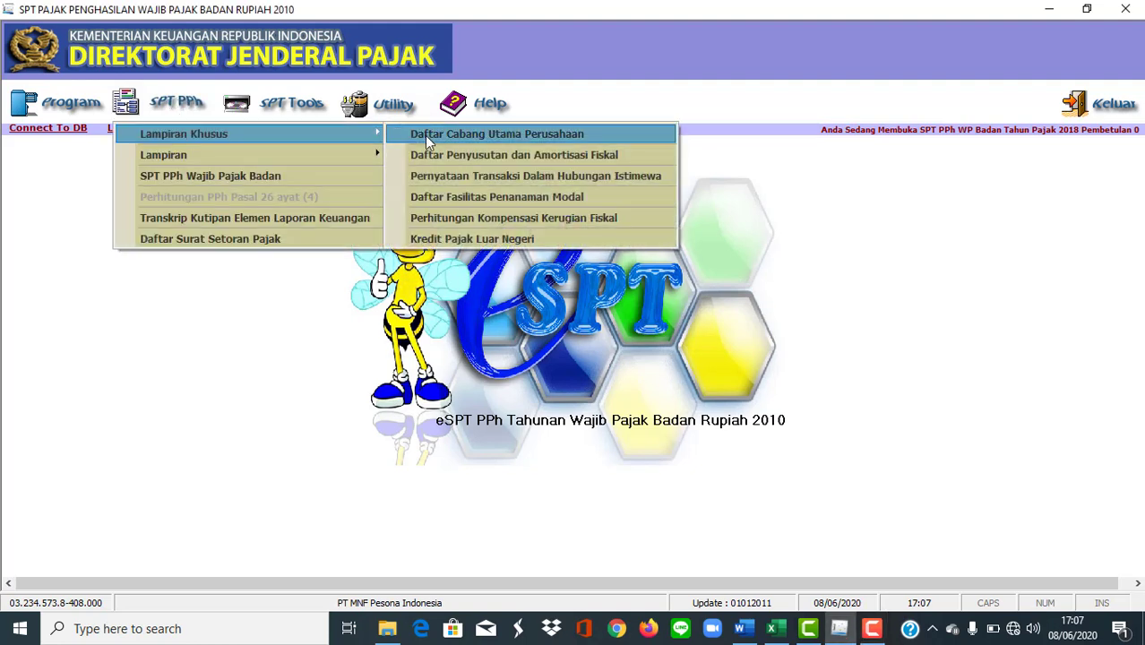
click(417, 240)
click(227, 459)
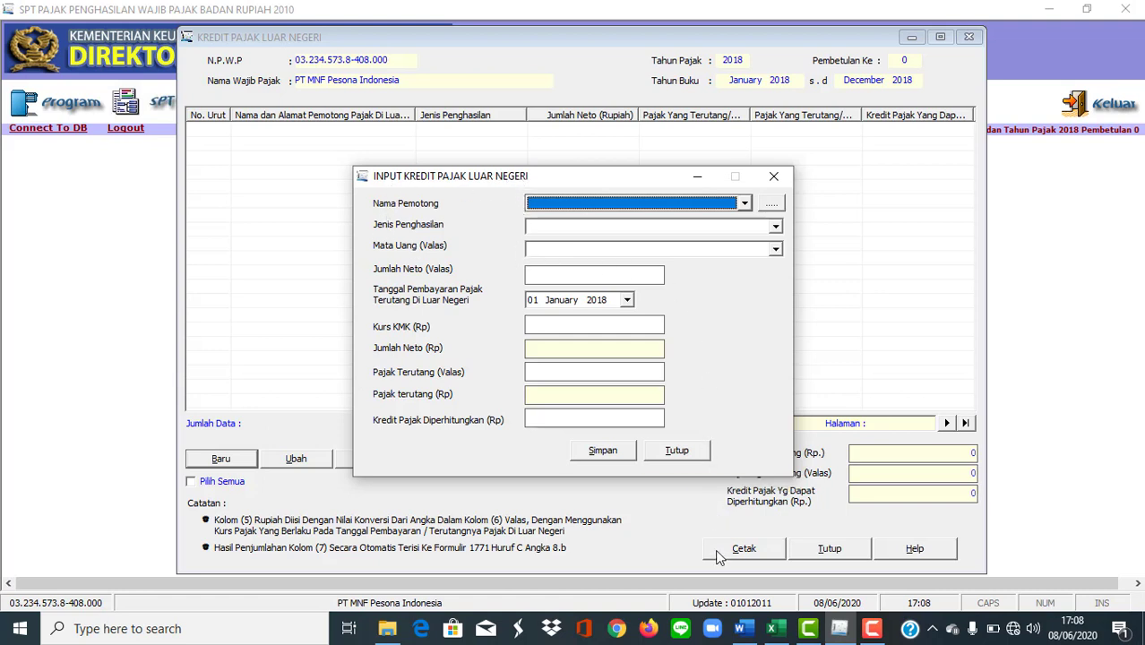
Copy the company name XBC Intl. Corp from the Word assignment and enter it as a new foreign withholder reference in e-SPT.
click(739, 628)
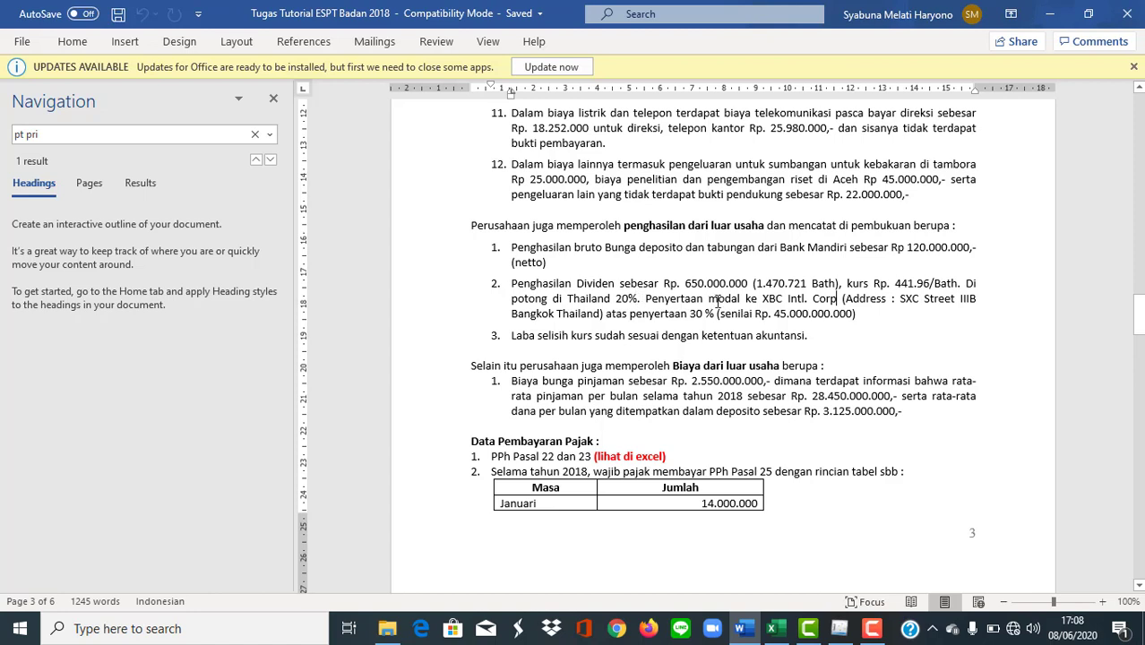
click(835, 298)
drag(839, 301, 763, 304)
key(ctrl+c)
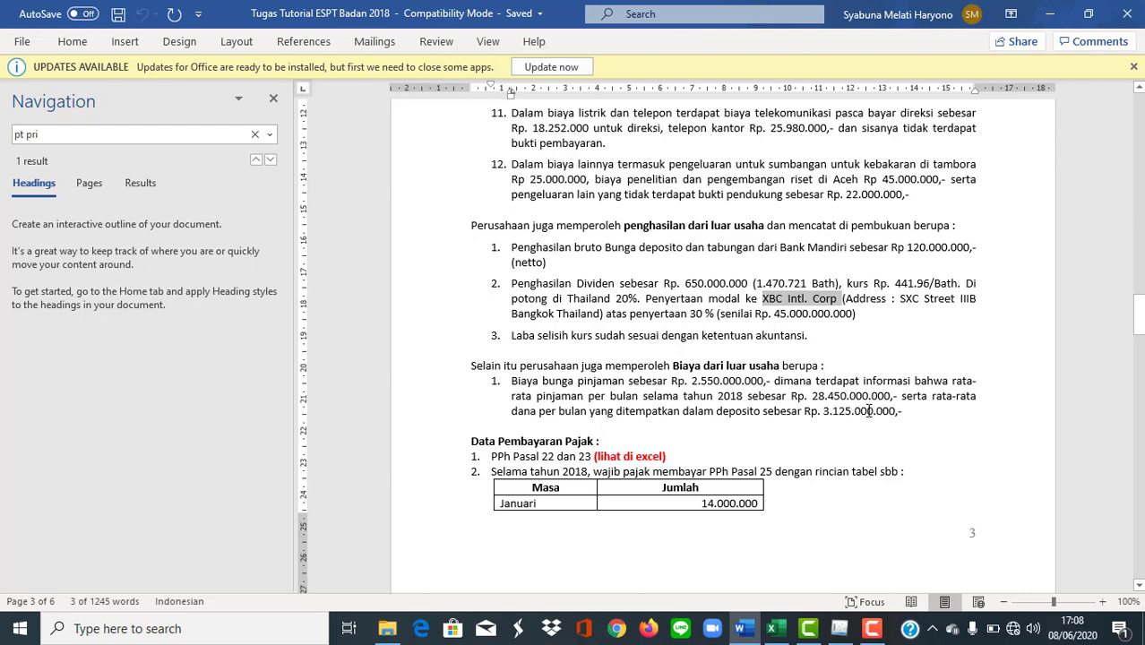
key(alt+Tab)
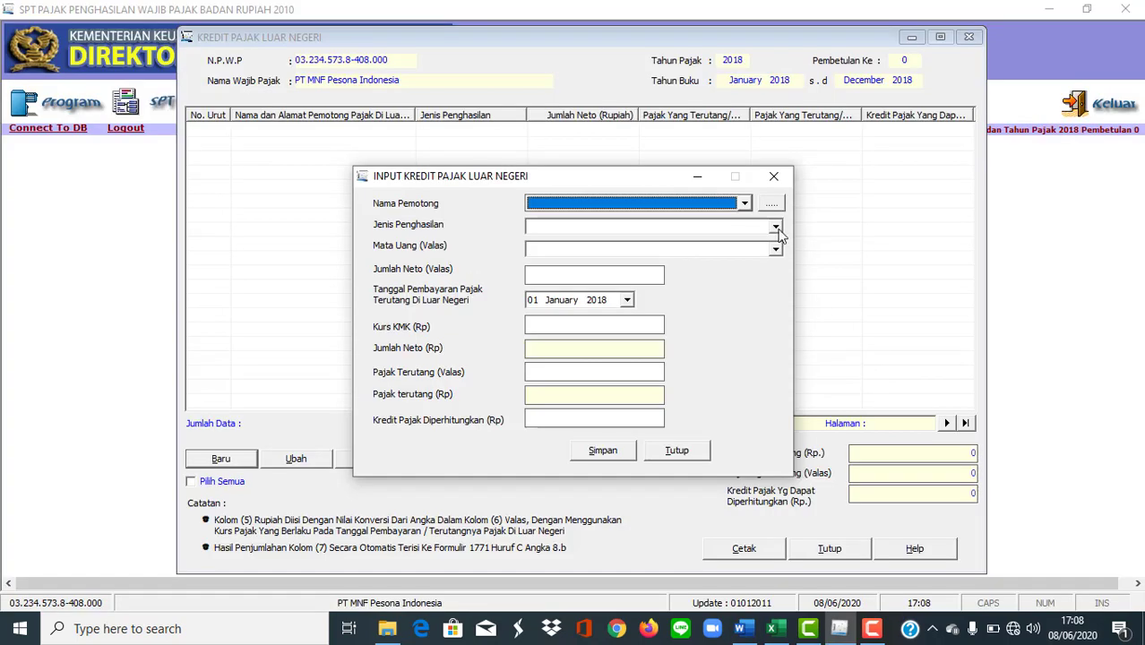
click(769, 205)
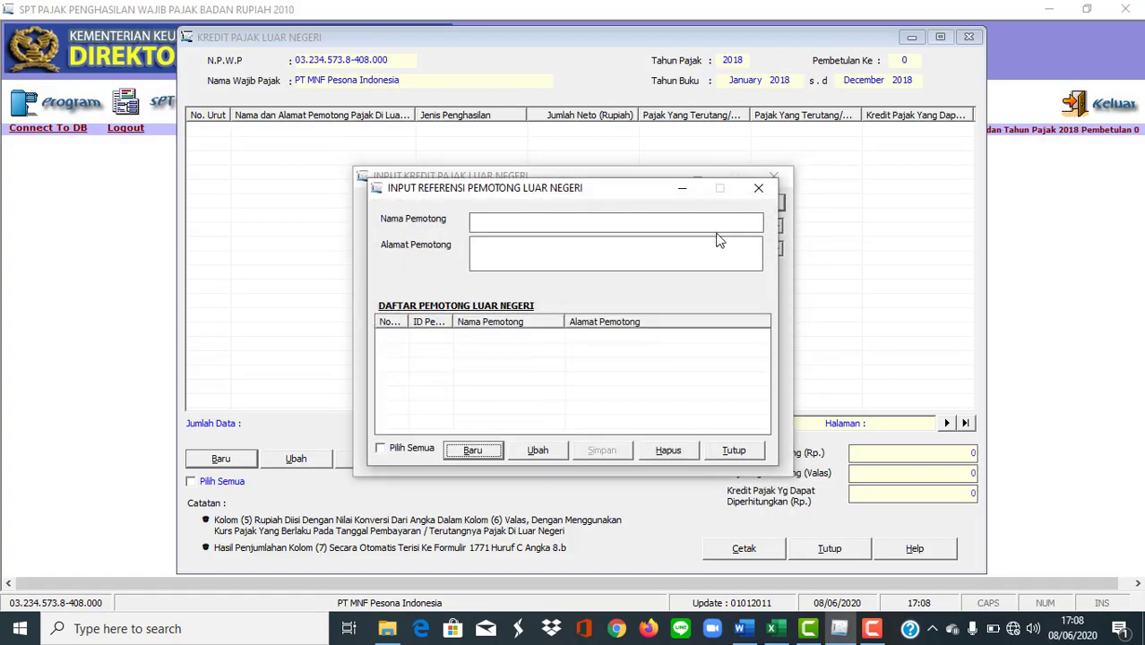
click(482, 448)
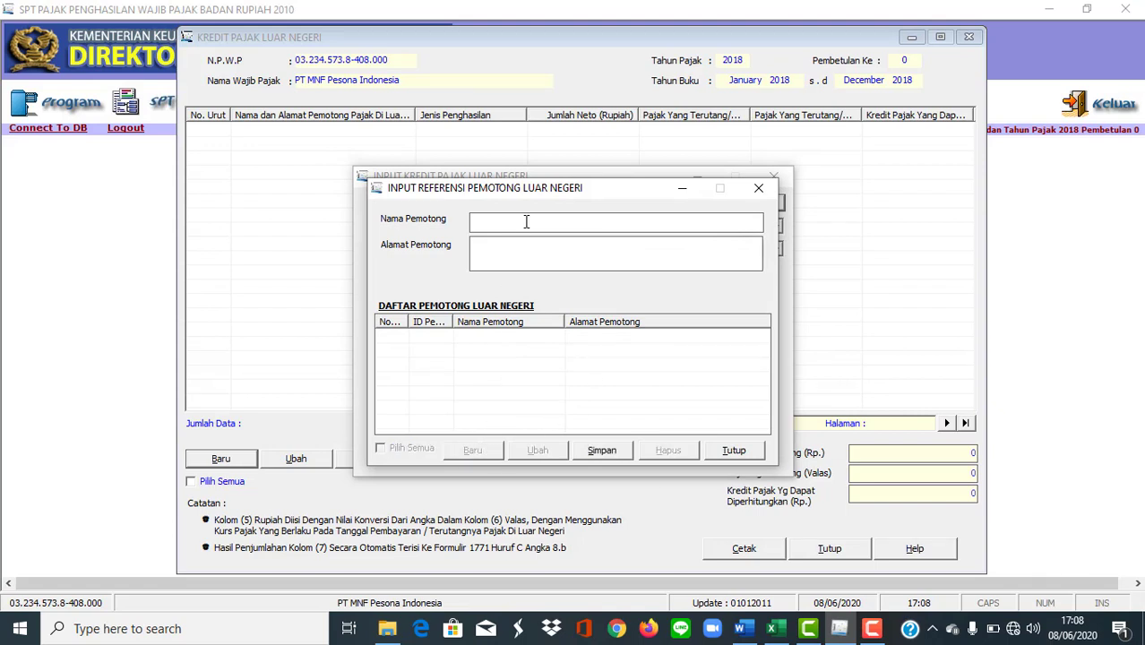
key(ctrl+v)
Copy the withholder's address from the Word assignment into Alamat Pemotong in e-SPT and remove the leading colon.
click(541, 258)
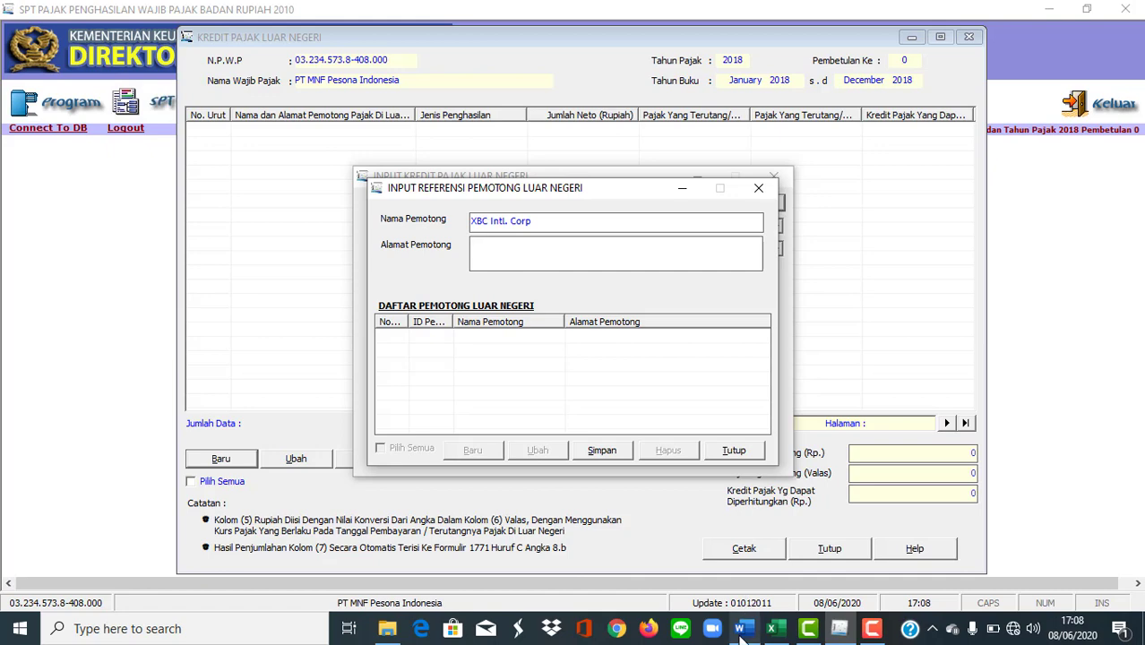
mouse_move(740, 632)
click(749, 578)
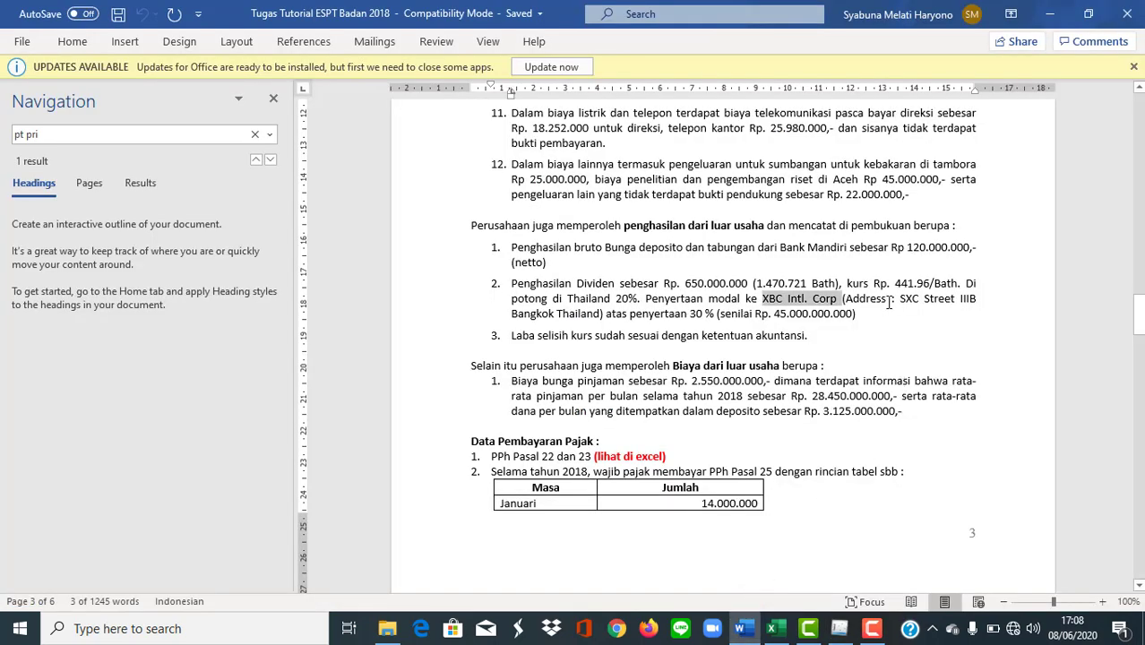
drag(893, 301, 599, 317)
key(ctrl+c)
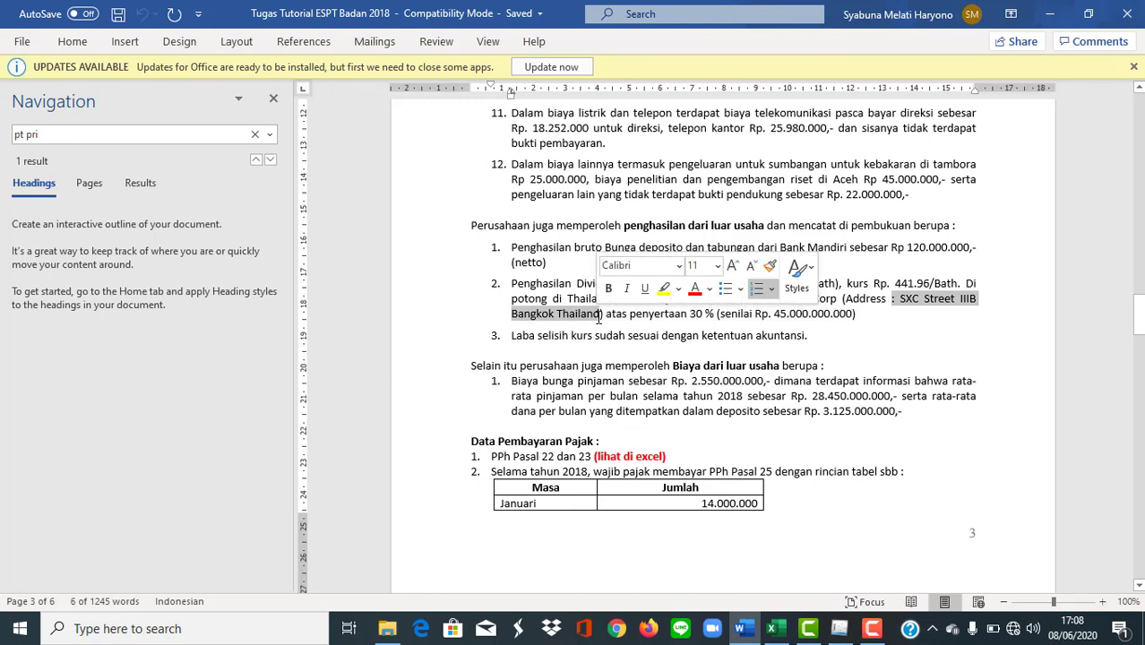
key(alt+Tab)
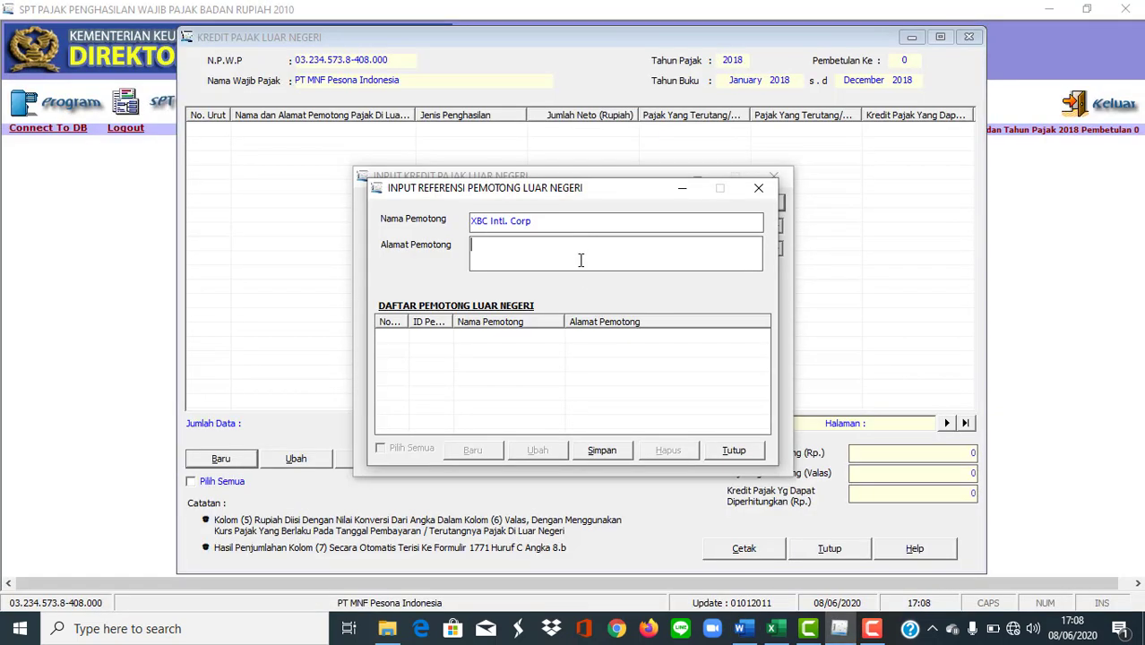
click(581, 260)
key(ctrl+v)
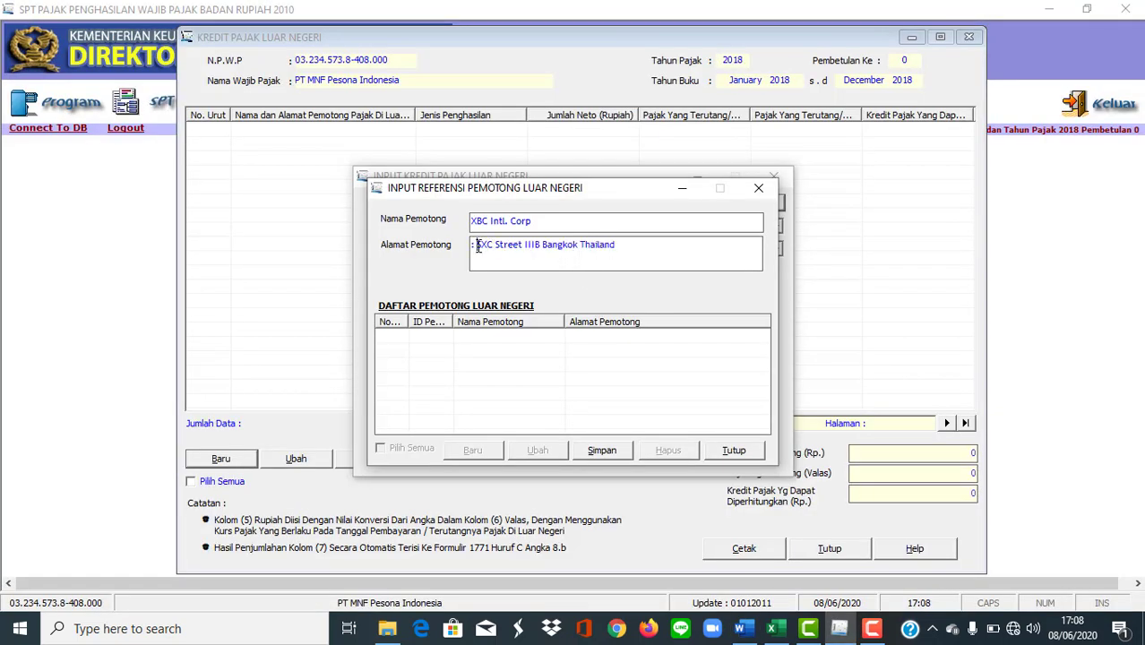
drag(476, 245, 457, 244)
key(Delete)
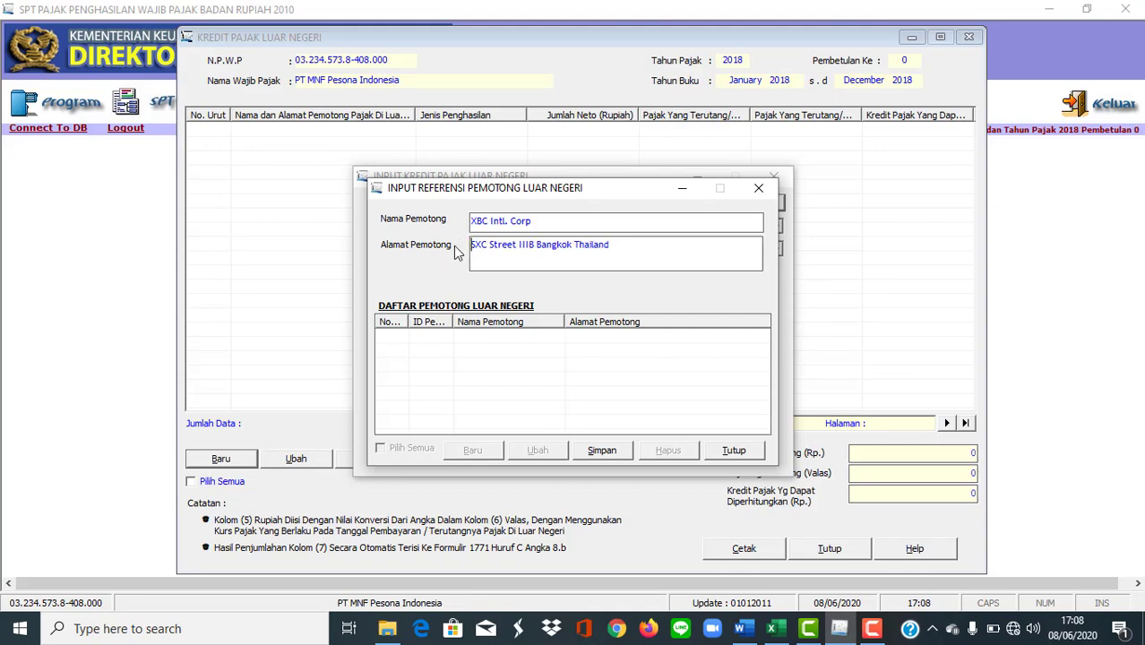
Save the new foreign withholder reference and close the reference window.
click(578, 452)
click(591, 369)
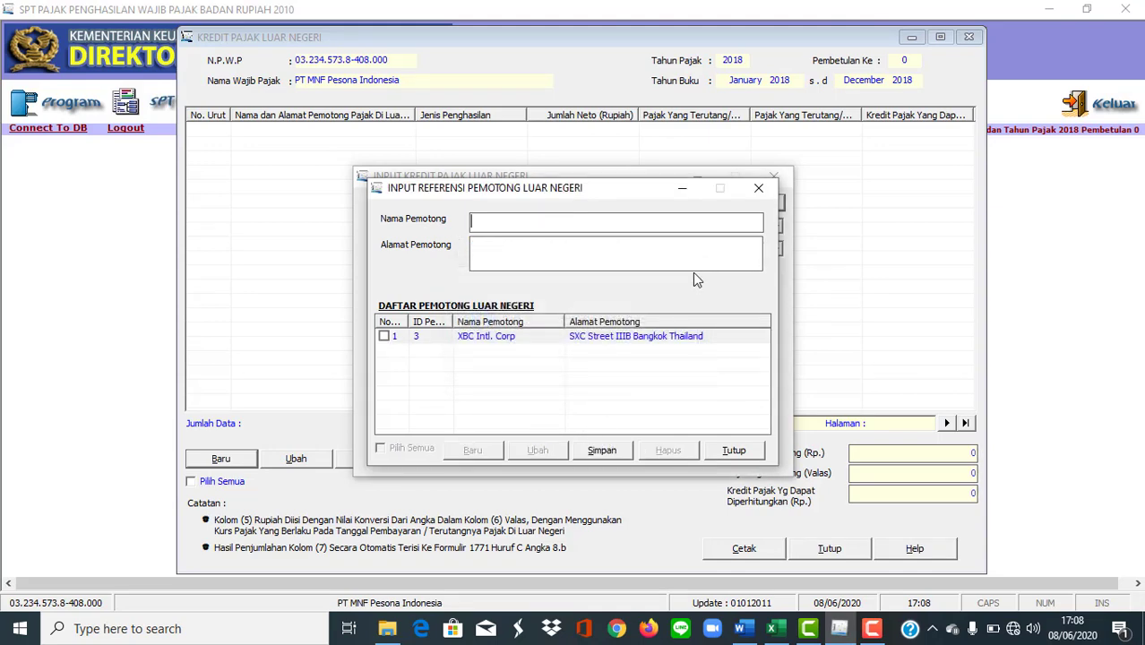
click(757, 188)
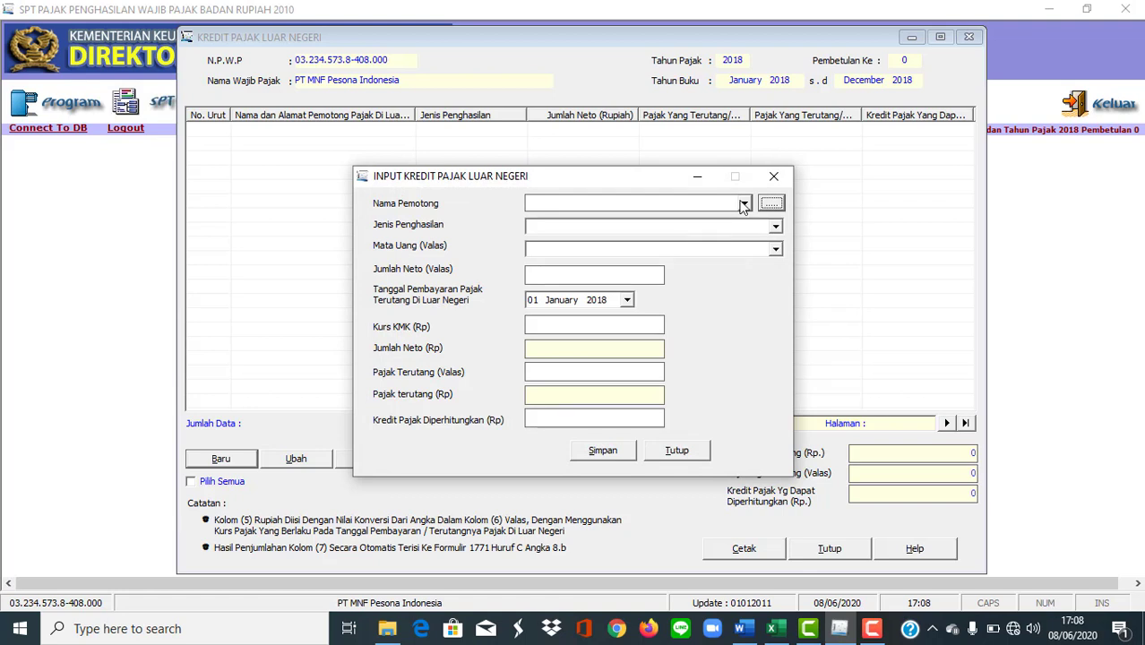
Choose XBC Intl. Corp as the withholder and Dividen as the income type.
click(743, 204)
click(711, 220)
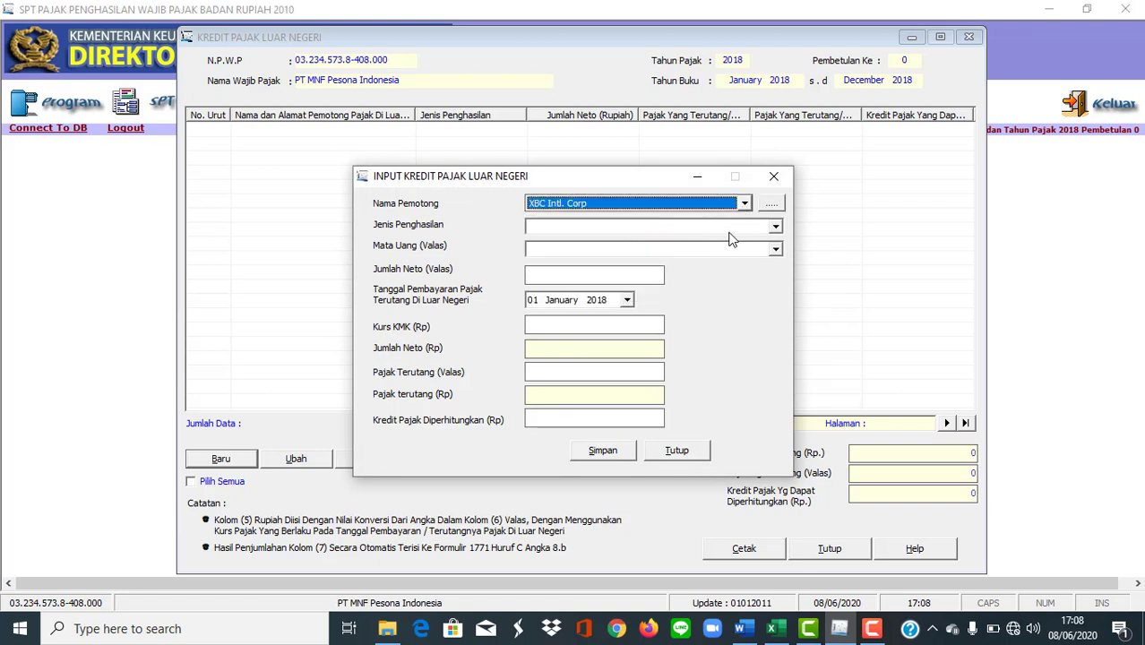
click(774, 226)
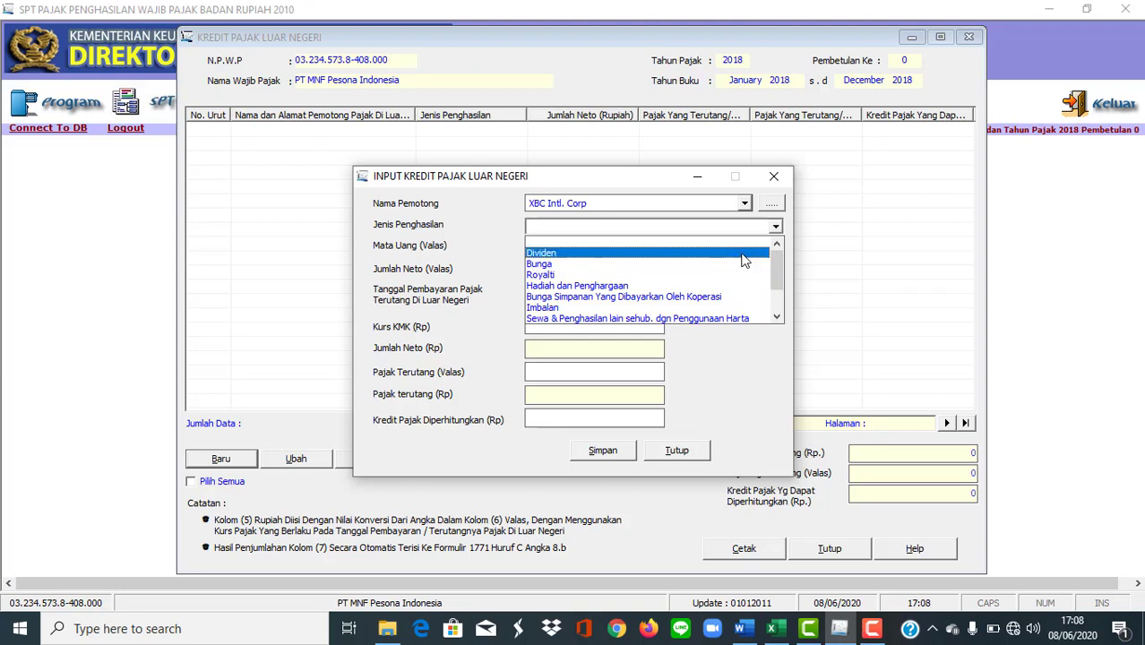
click(742, 255)
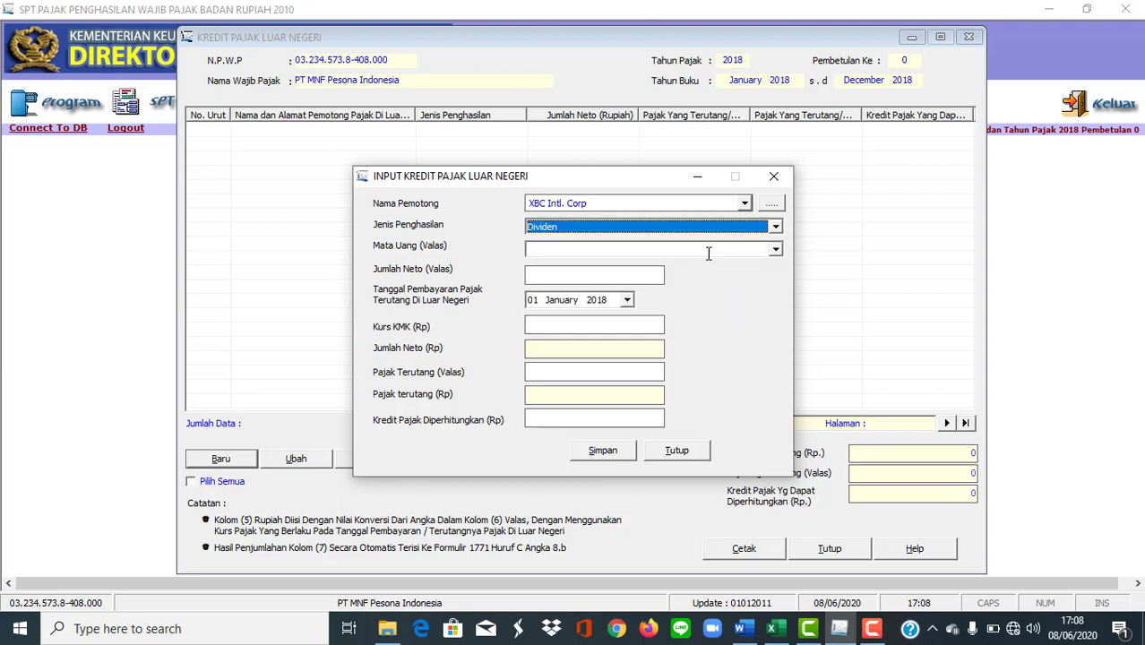
Set the currency to Bath Thailand (BATH) and enter the foreign net amount 1470721 given in the Word assignment.
click(770, 251)
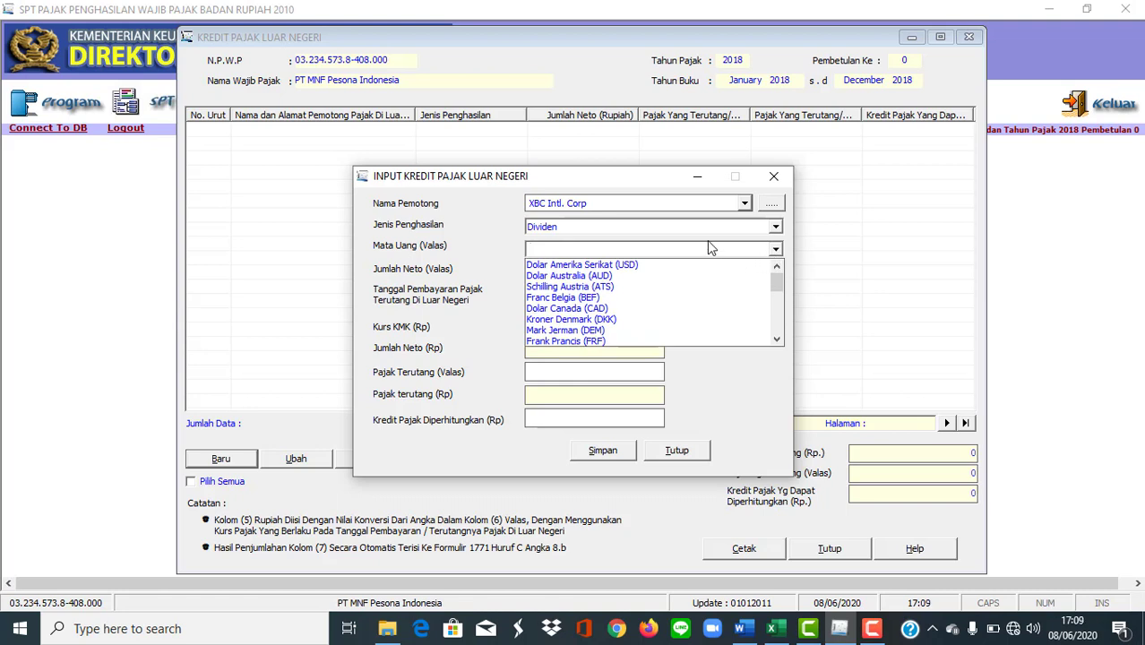
scroll(699, 300, down, 5)
scroll(700, 300, down, 2)
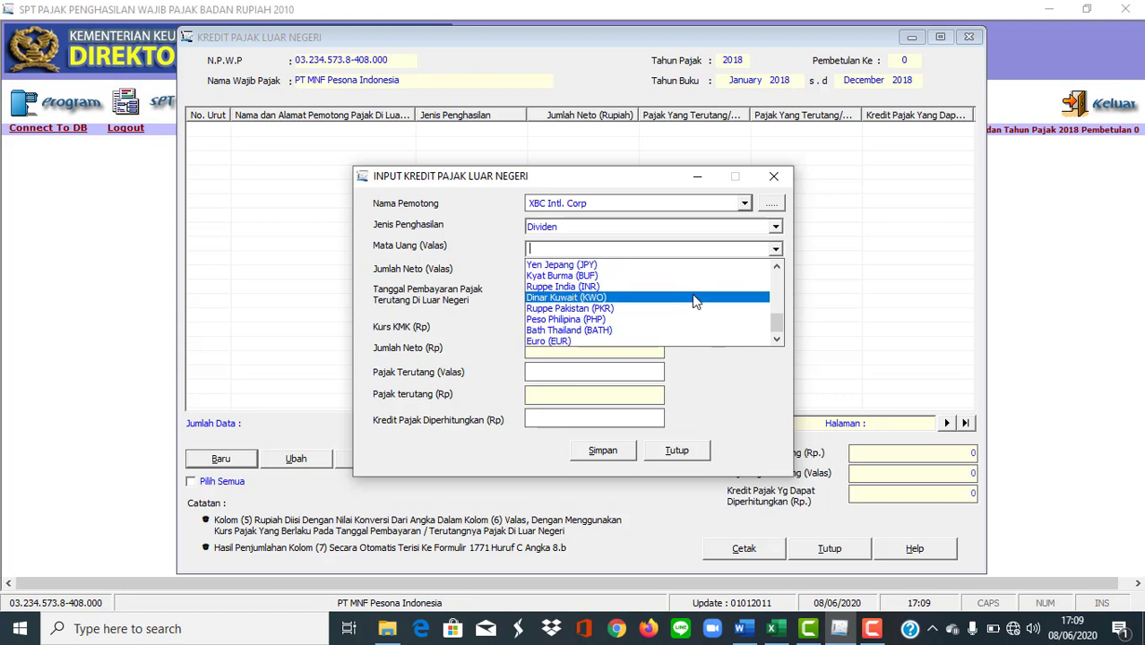
click(670, 326)
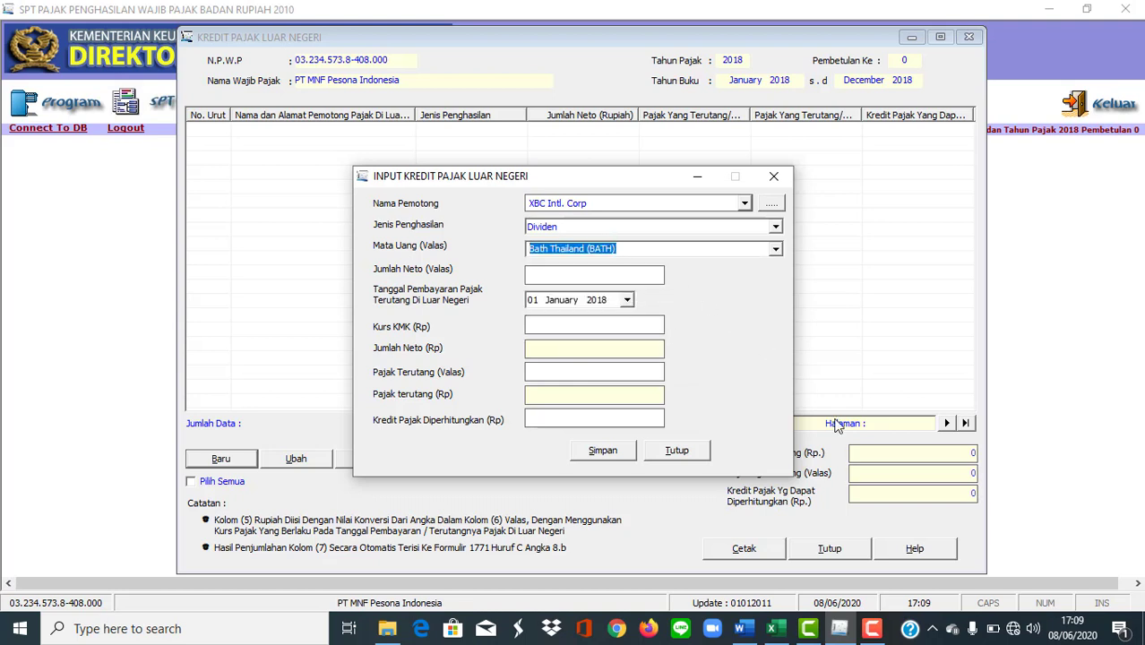
click(739, 627)
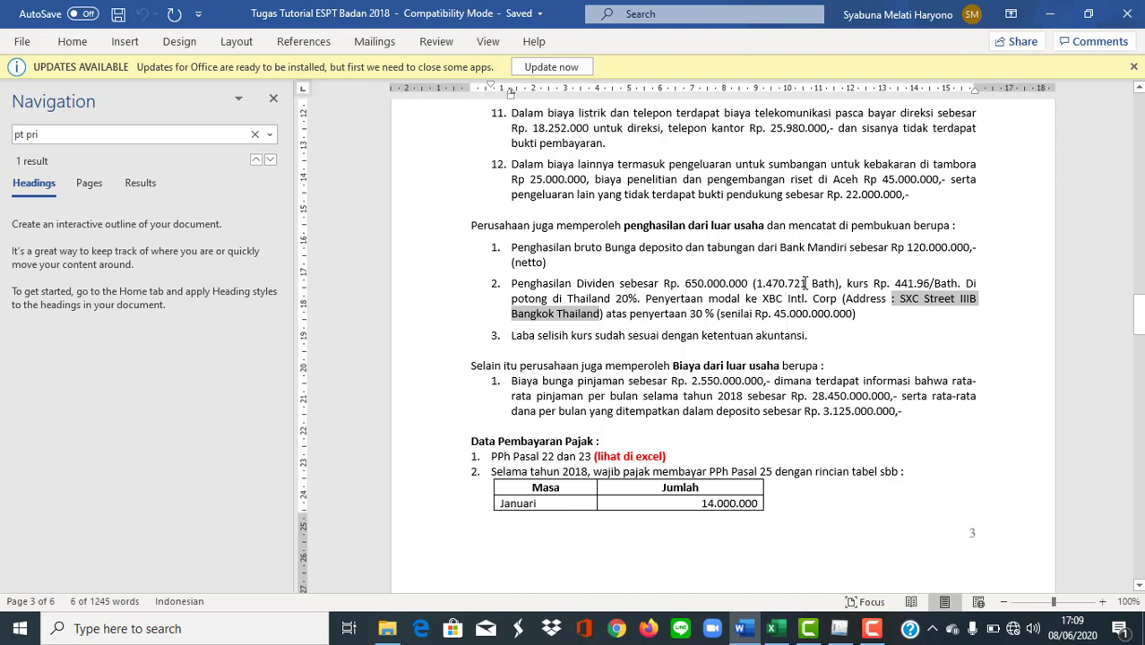
key(alt+Tab)
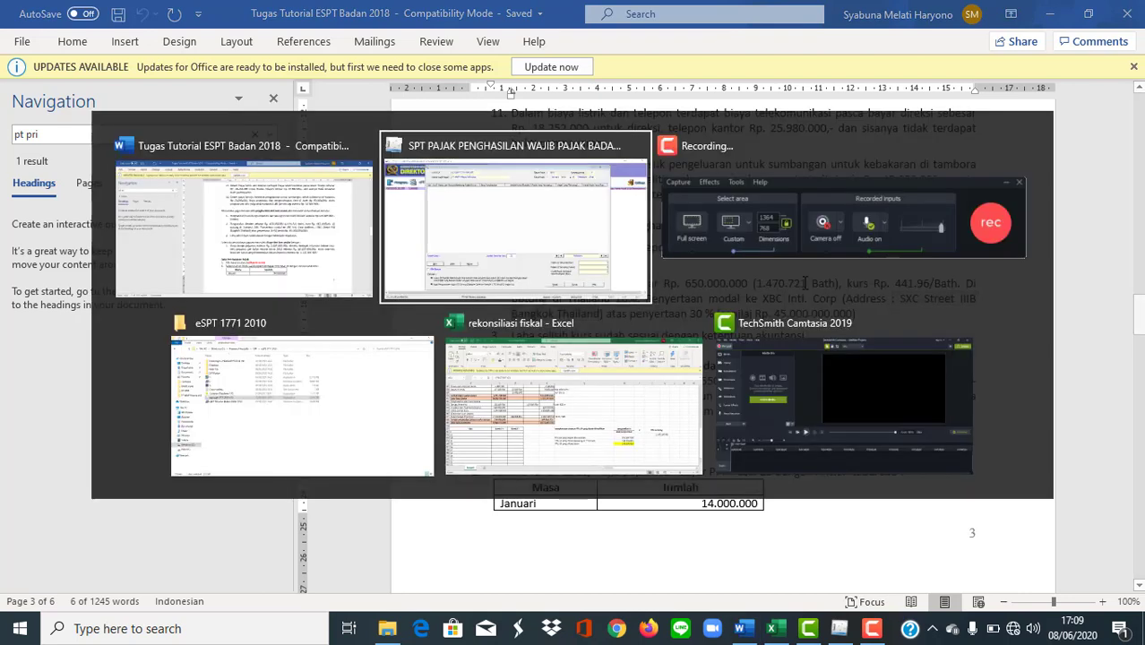
click(629, 275)
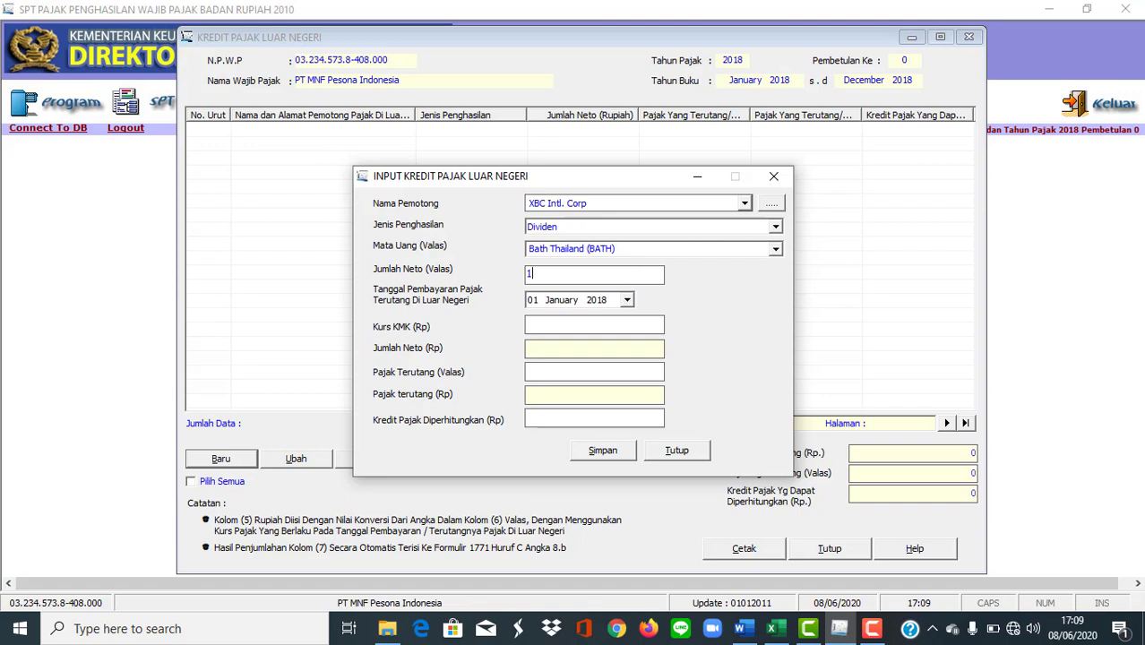
text(1470721)
Set the foreign tax payment date to 20 October 2018.
click(532, 301)
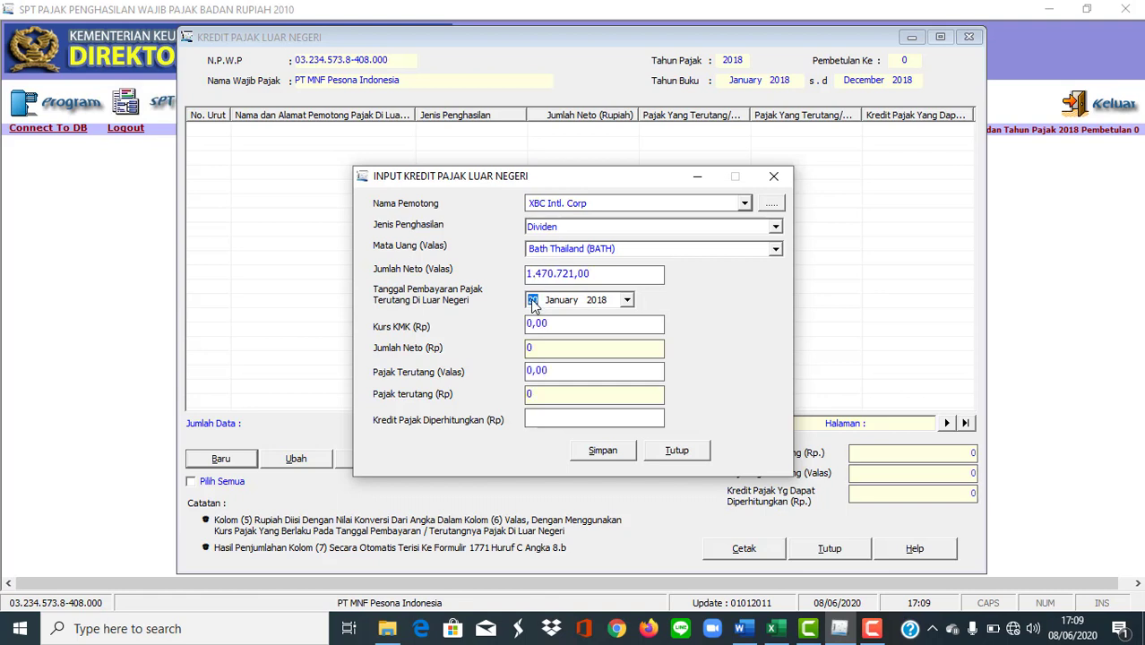
click(558, 303)
text(01)
Look up the exchange rate in the Word assignment and set Kurs KMK (Rp) to 441,96 in e-SPT.
click(646, 321)
key(BackSpace)
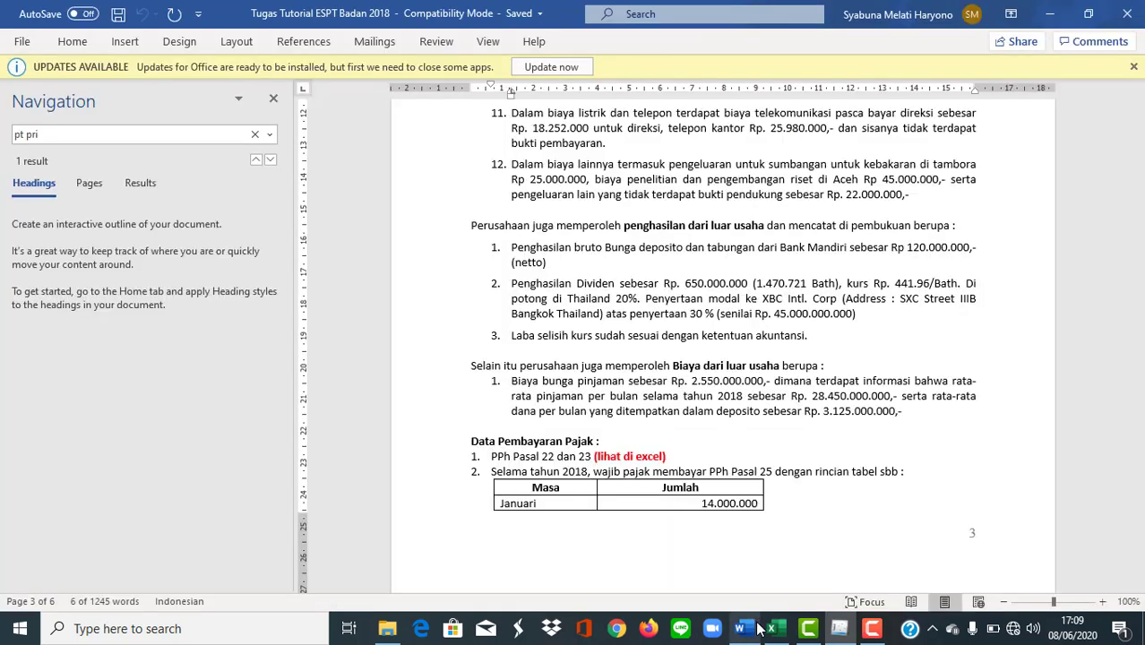
click(741, 628)
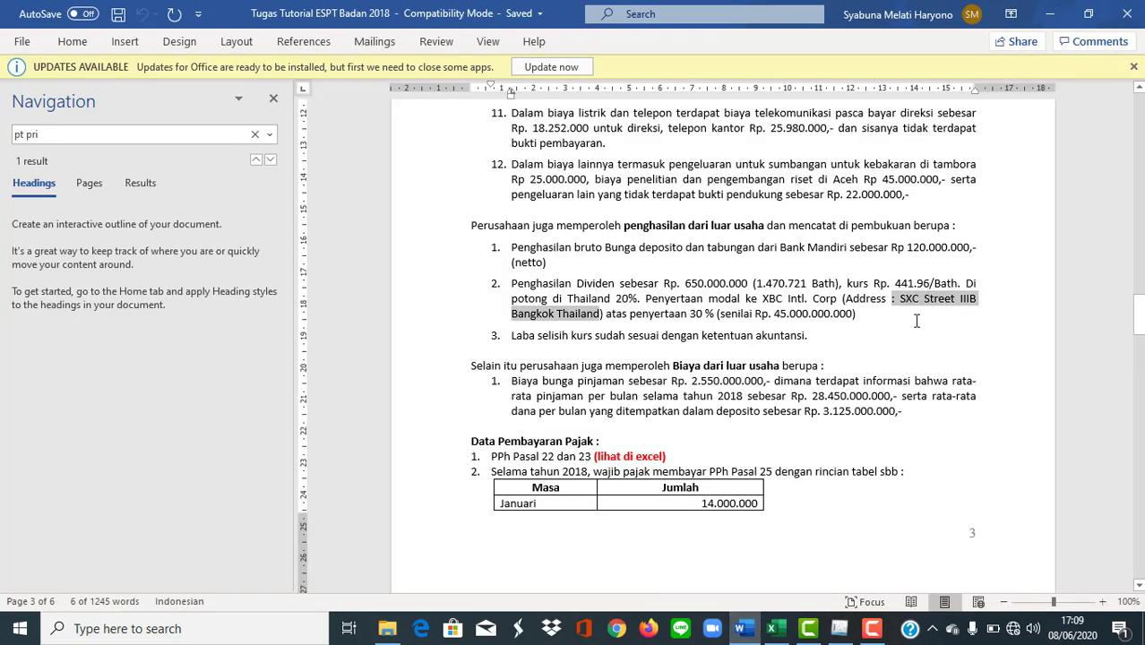
key(alt+Tab)
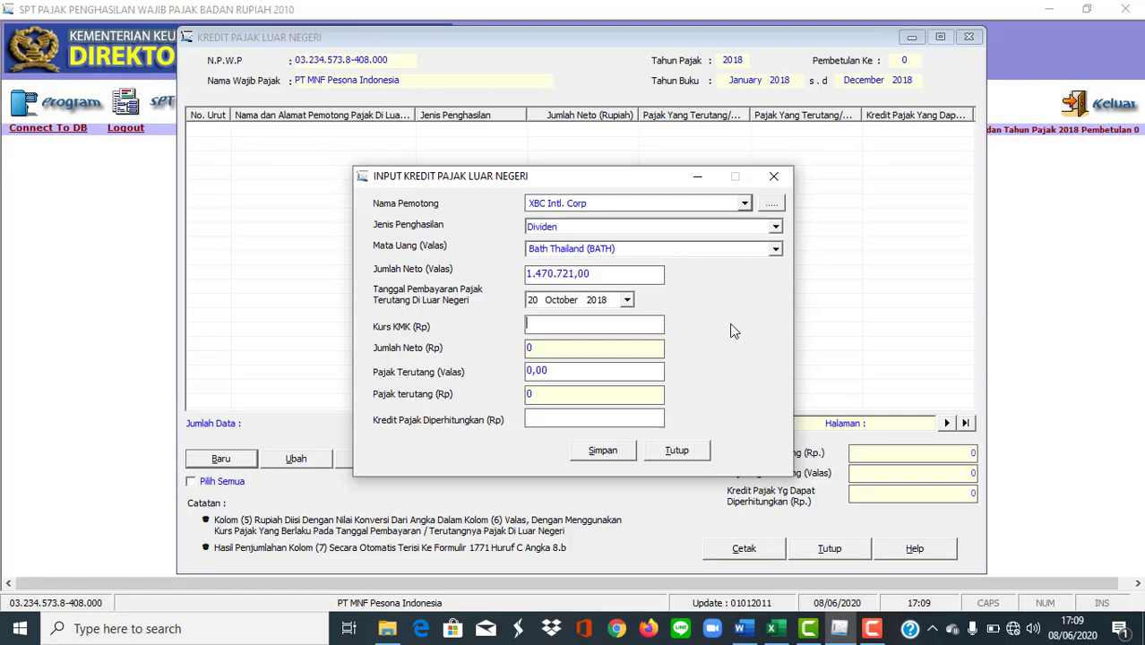
text(441,96)
double_click(592, 345)
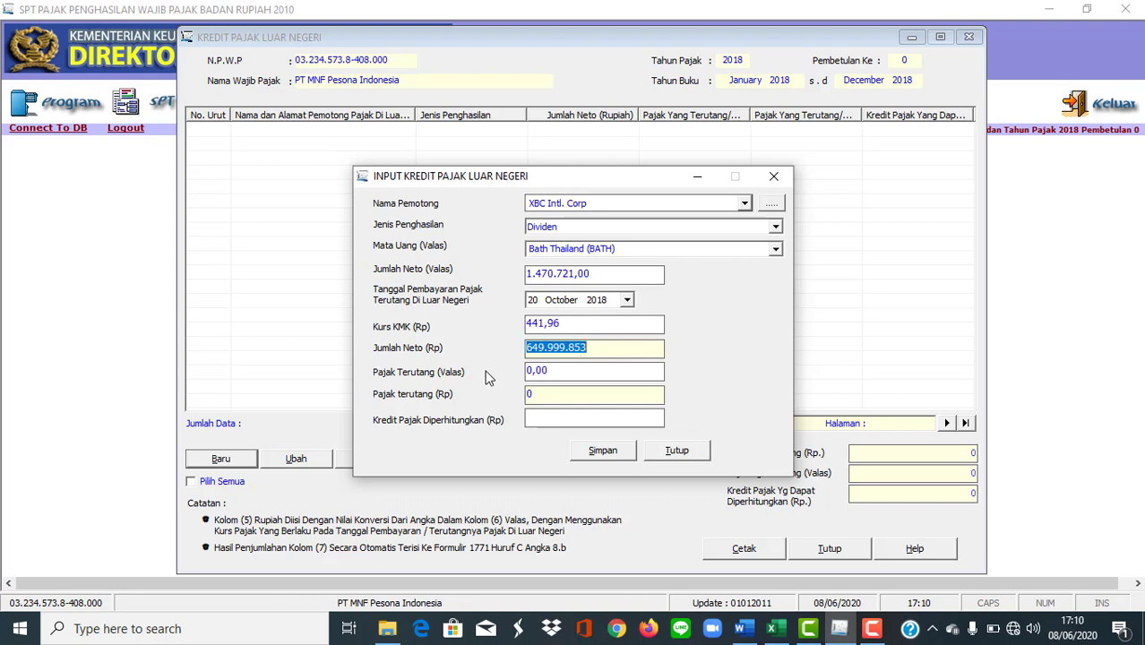
Set the foreign-currency tax payable, Pajak Terutang (Valas), to 294144,2.
click(609, 368)
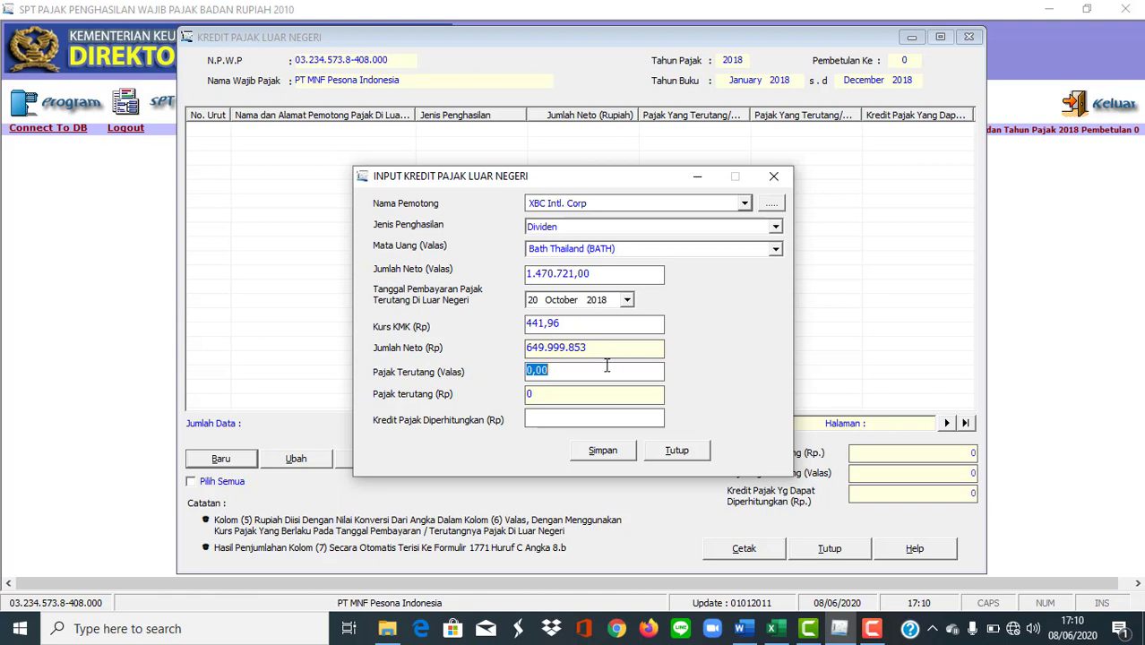
text(294144,2)
key(Tab)
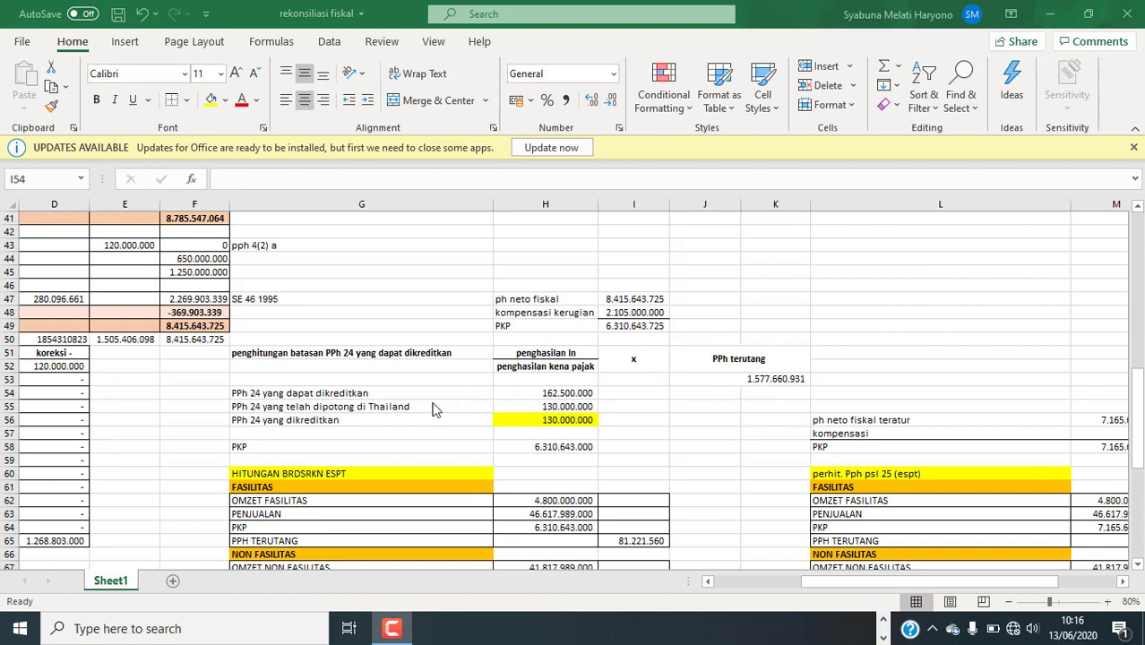
Examine the formula for the creditable PPh 24 limit in cell H54 of the rekonsiliasi fiskal Excel workbook.
click(549, 391)
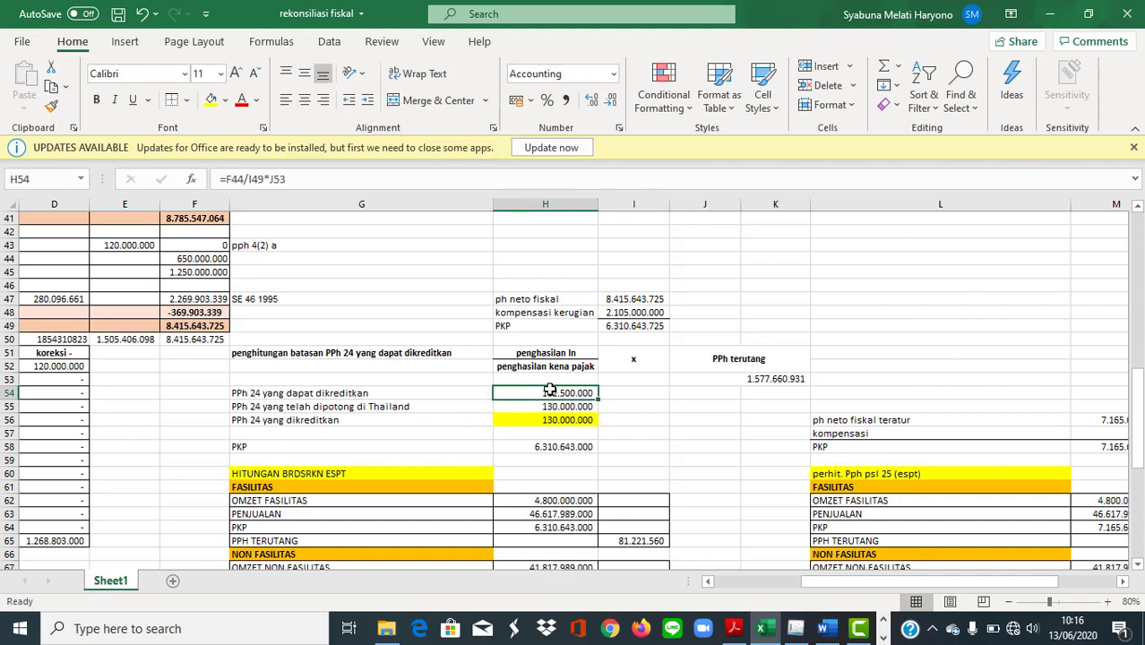
click(538, 182)
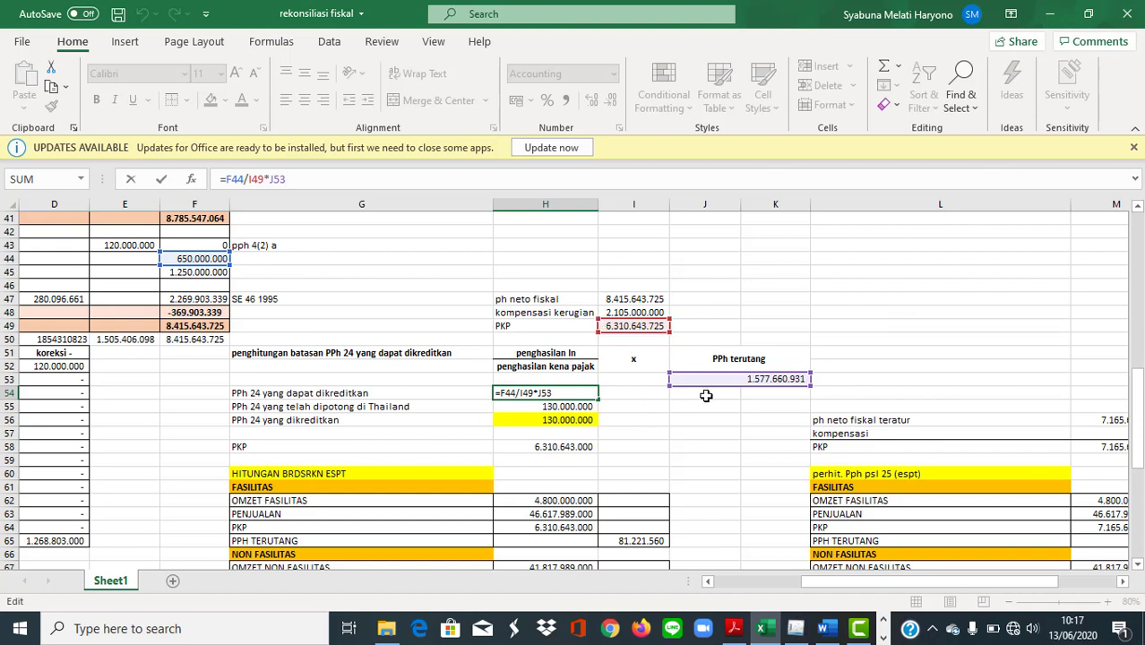
key(Tab)
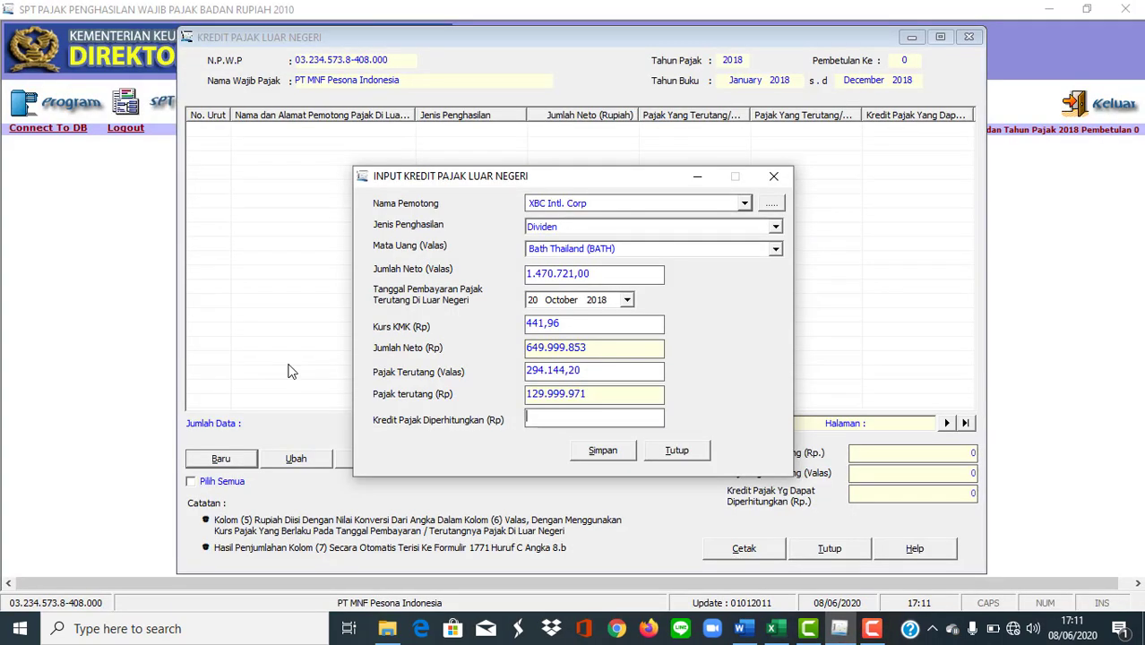
Try to save the XBC Intl. Corp entry with Kredit Pajak Diperhitungkan (Rp) set to 129.999.971.
text(29999971)
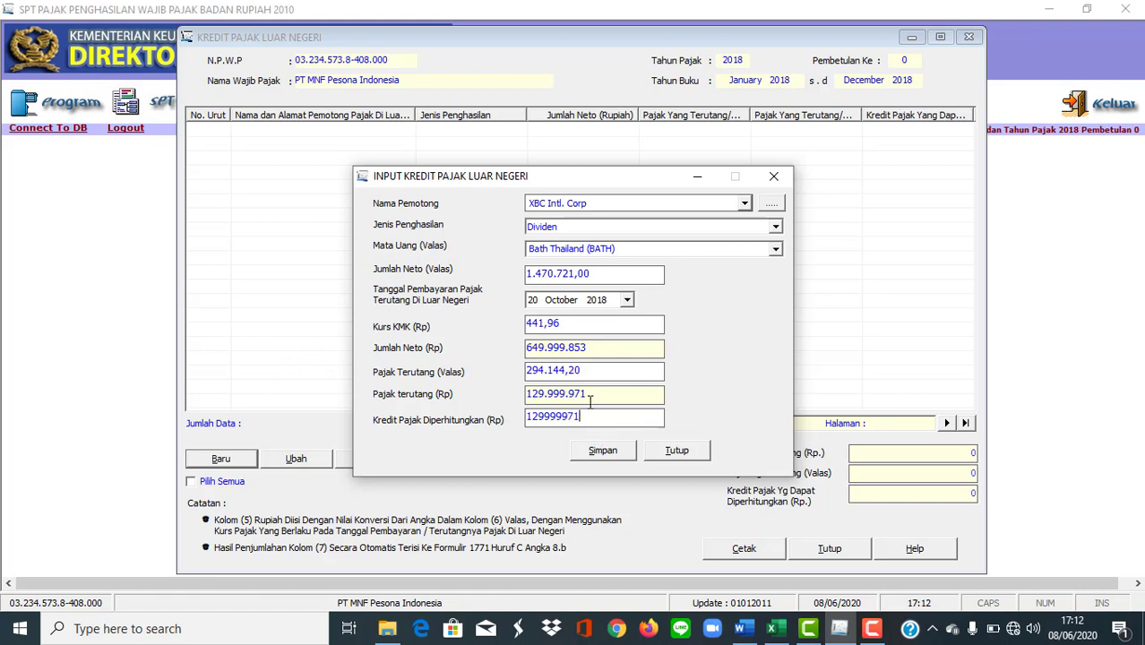
click(590, 452)
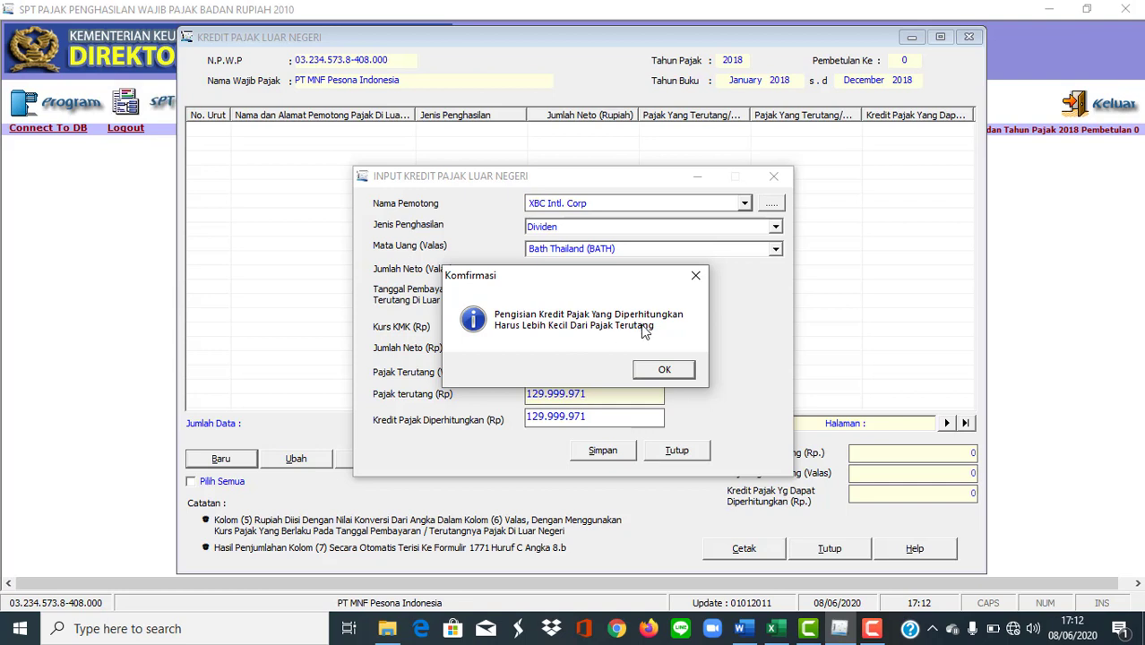
click(662, 370)
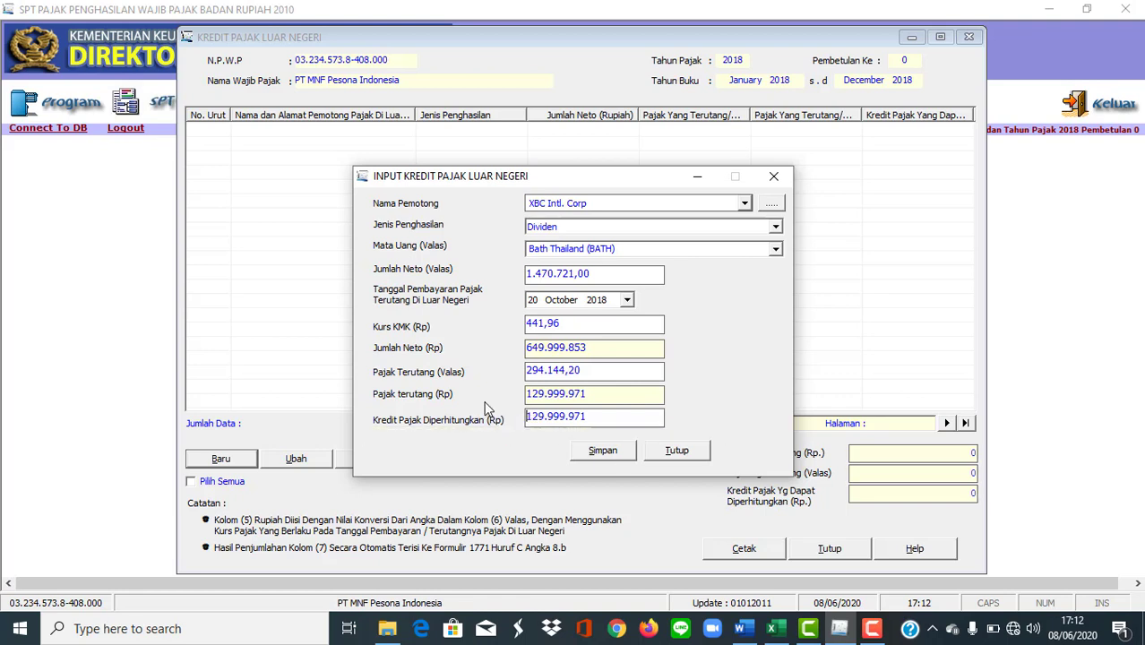
Save the XBC Intl. Corp entry with Kredit Pajak Diperhitungkan (Rp) set to 129.999.970 and close the foreign tax credit attachment.
click(598, 418)
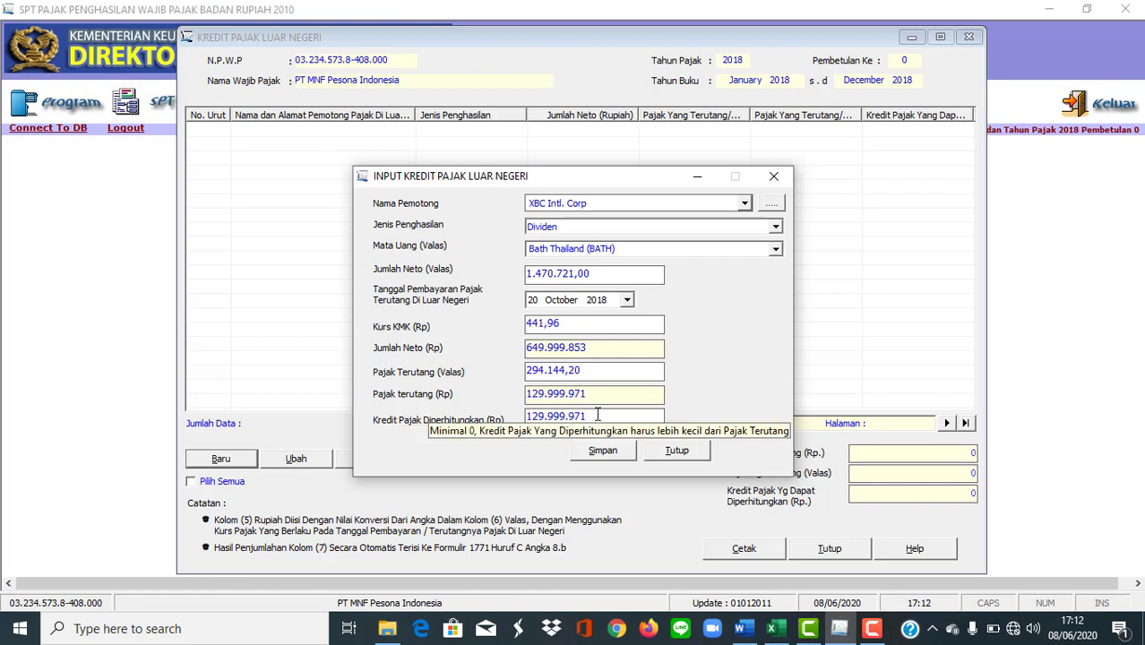
key(BackSpace)
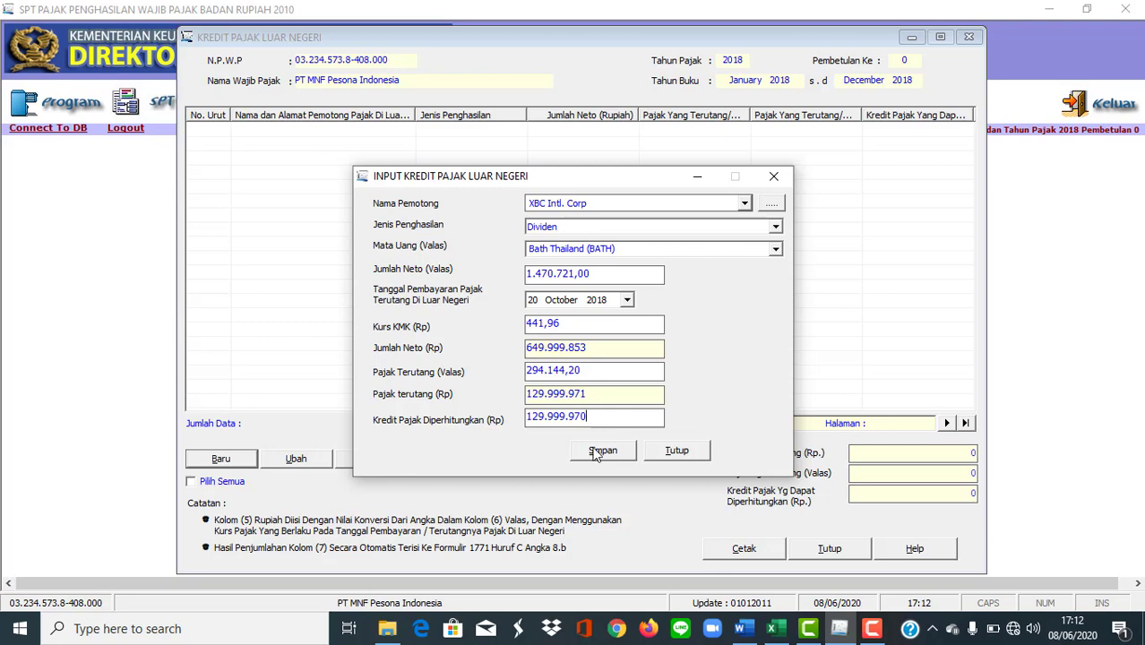
click(597, 452)
click(575, 366)
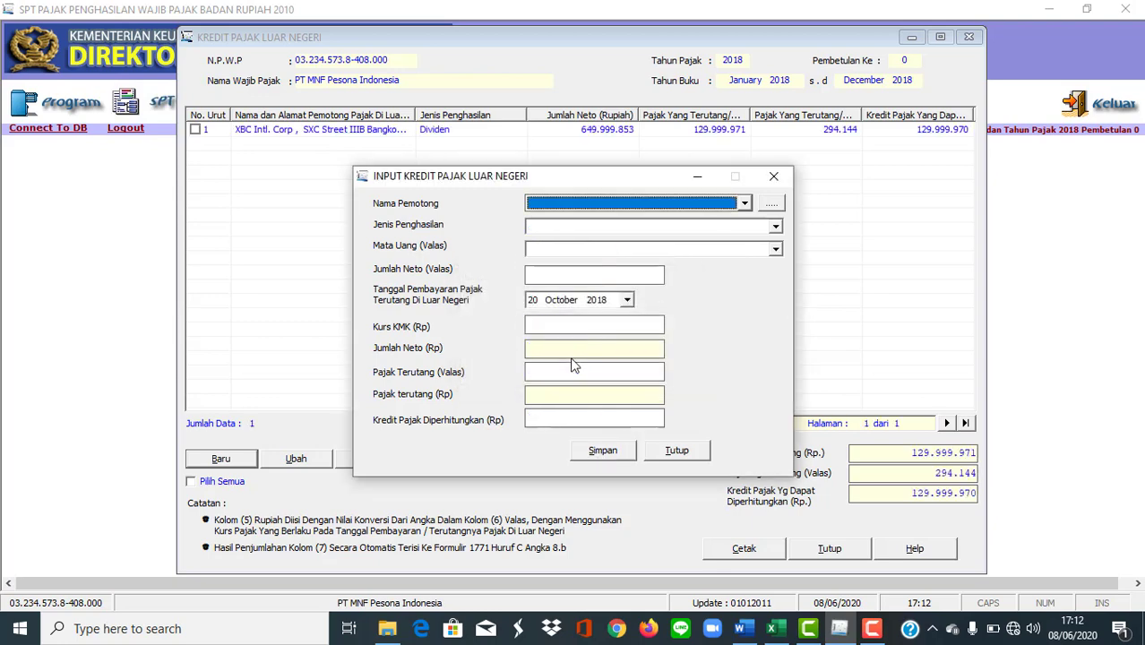
click(773, 175)
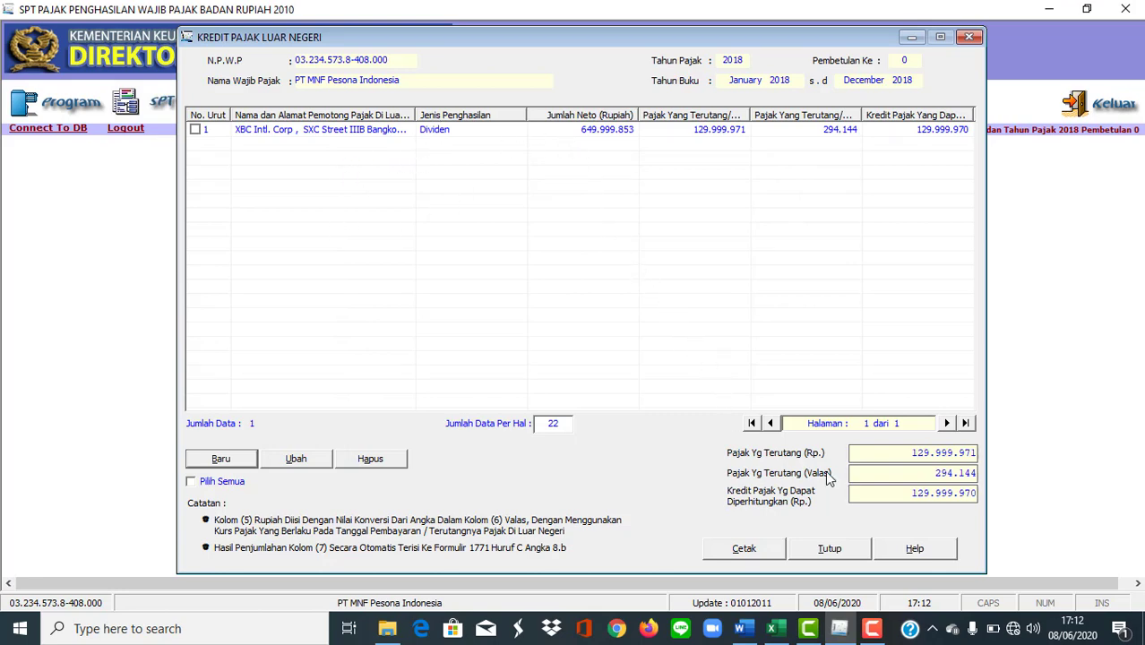
click(822, 556)
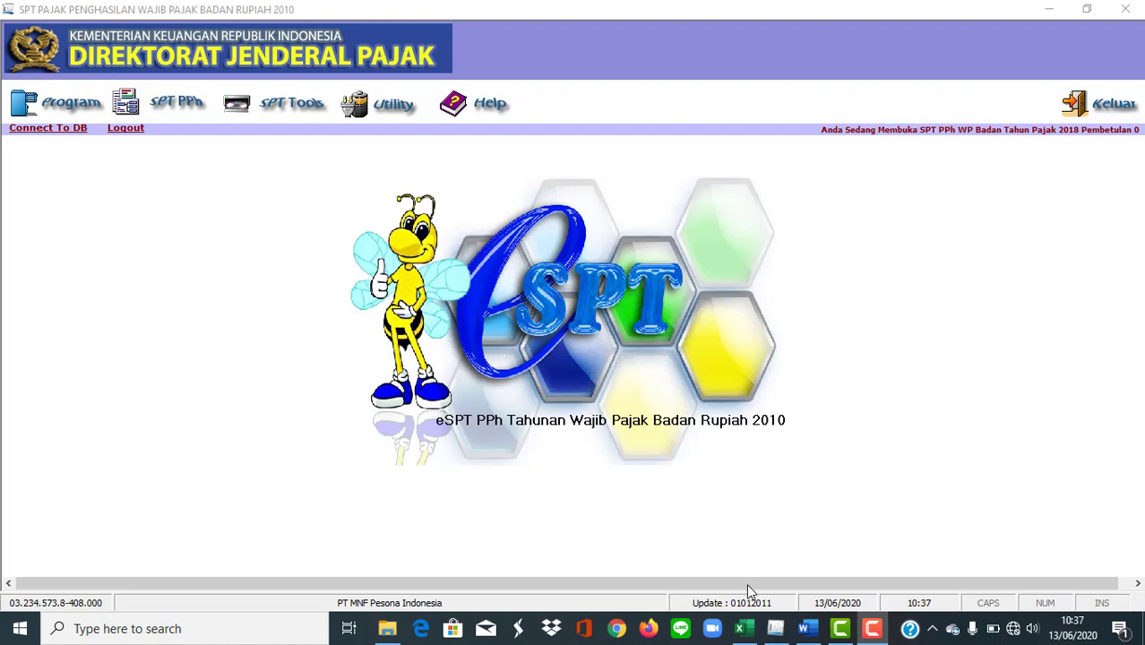
Switch to the rekonsiliasi fiskal Excel workbook and review the reconciliation from Peredaran Bruto down to Laba Neto.
click(743, 629)
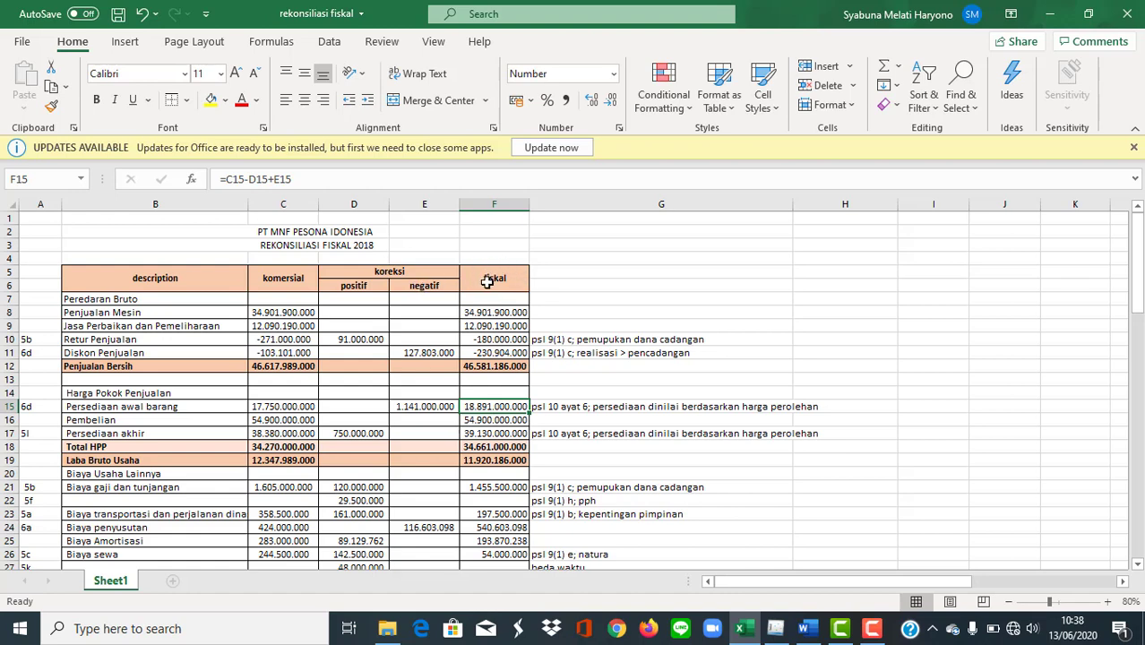
scroll(130, 315, down, 1)
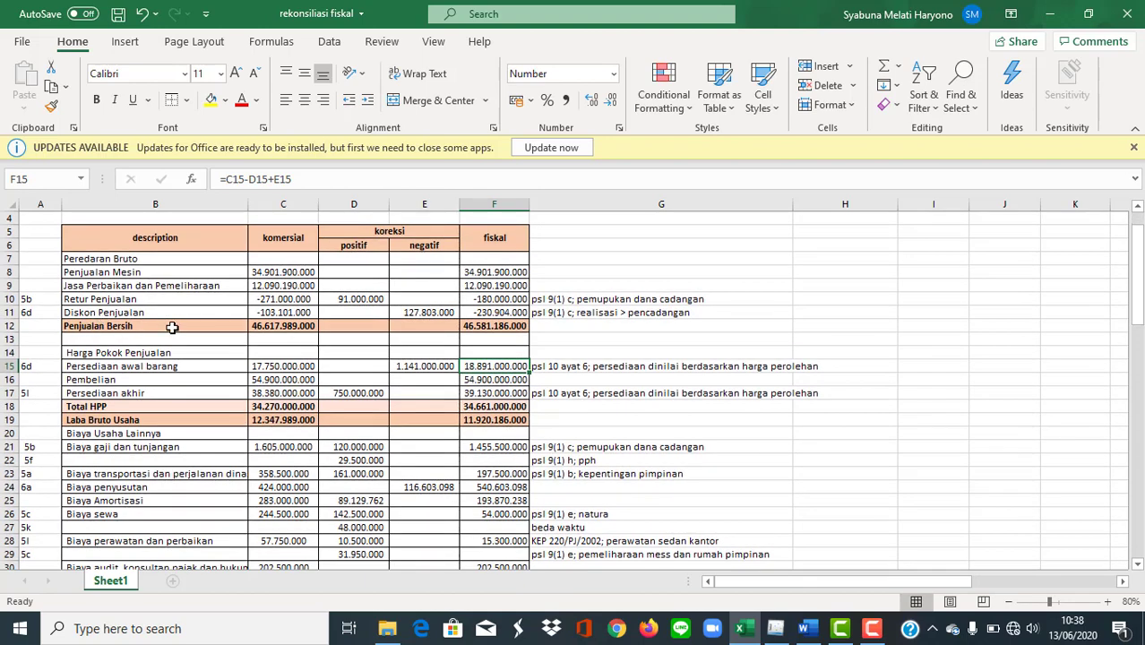
scroll(177, 348, down, 1)
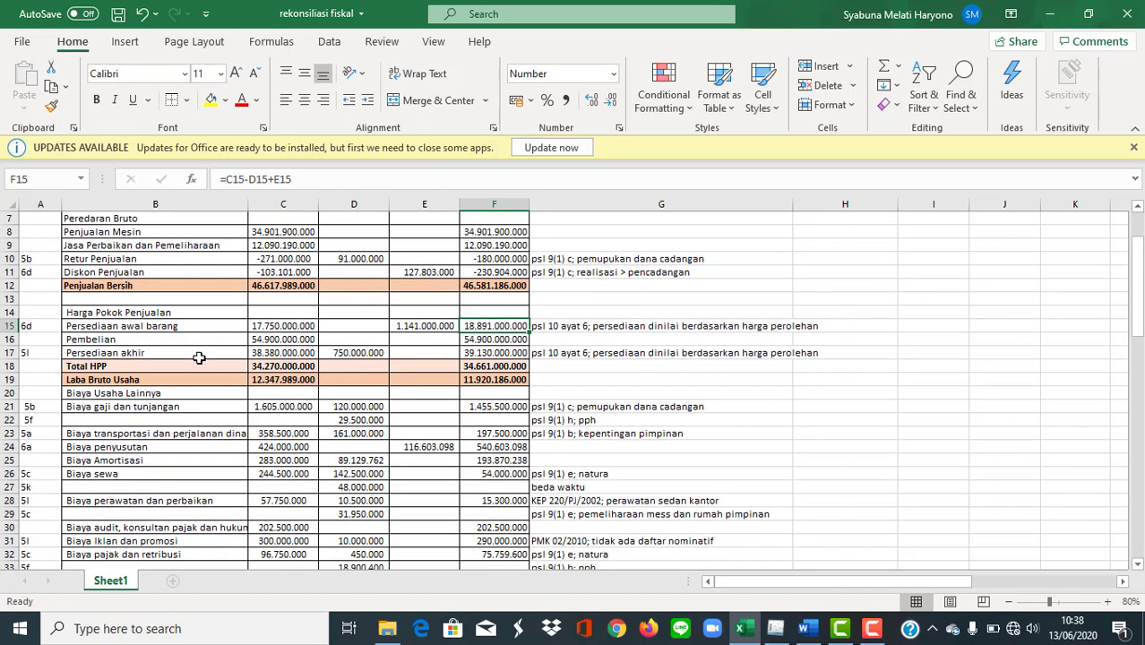
scroll(197, 354, down, 4)
scroll(176, 329, down, 1)
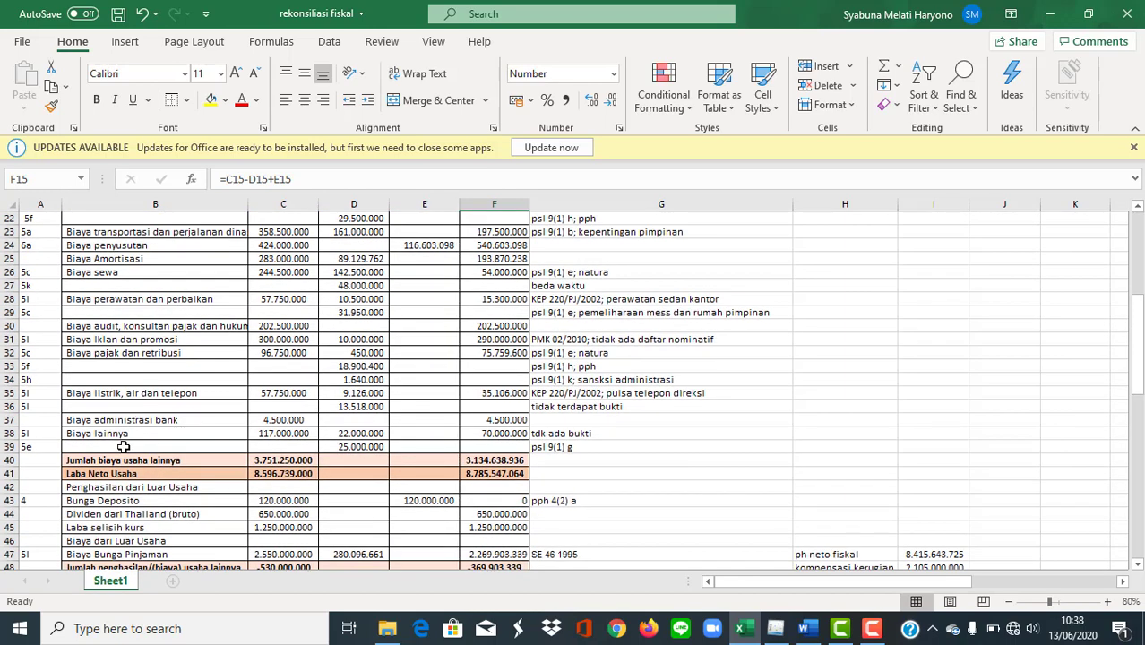
scroll(237, 452, down, 2)
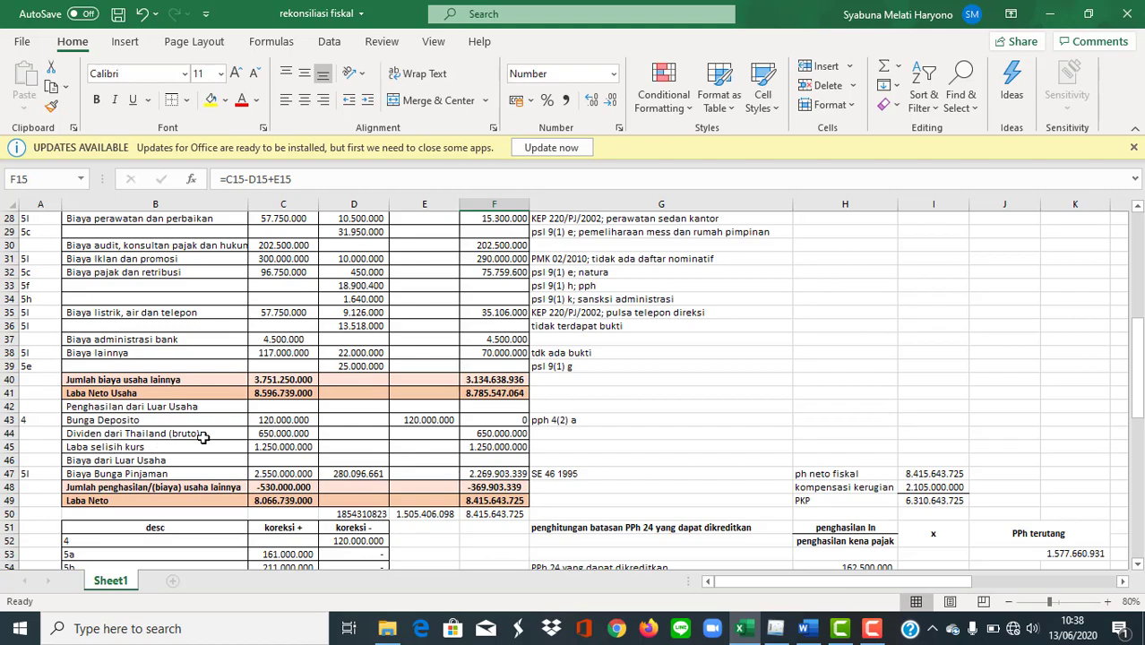
scroll(279, 412, up, 7)
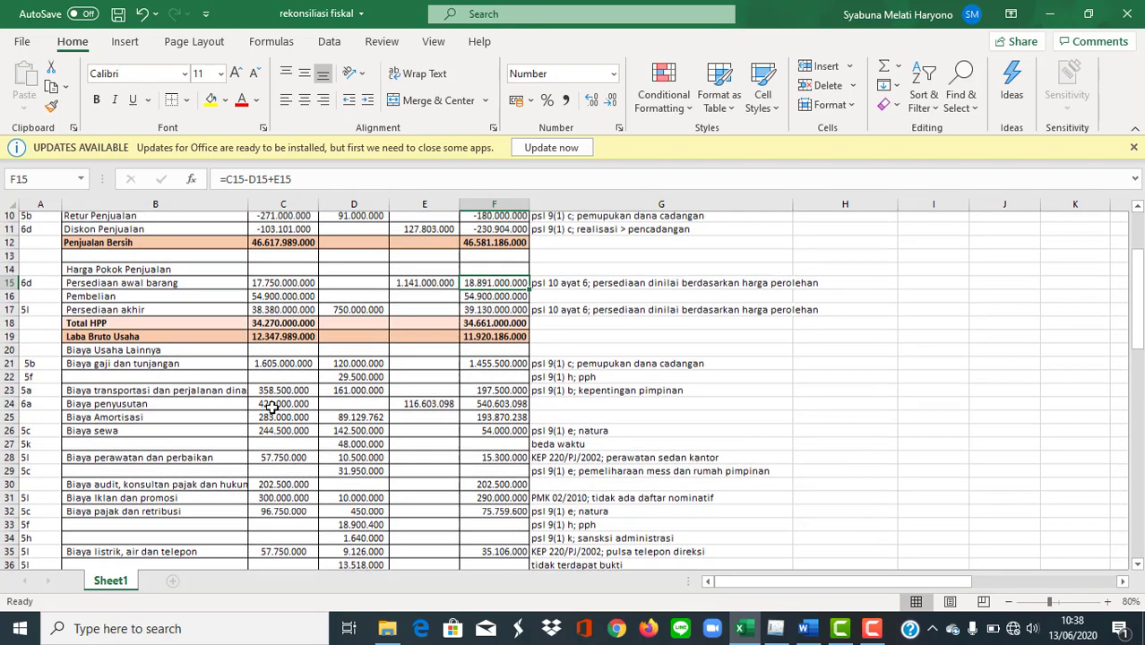
scroll(270, 407, up, 3)
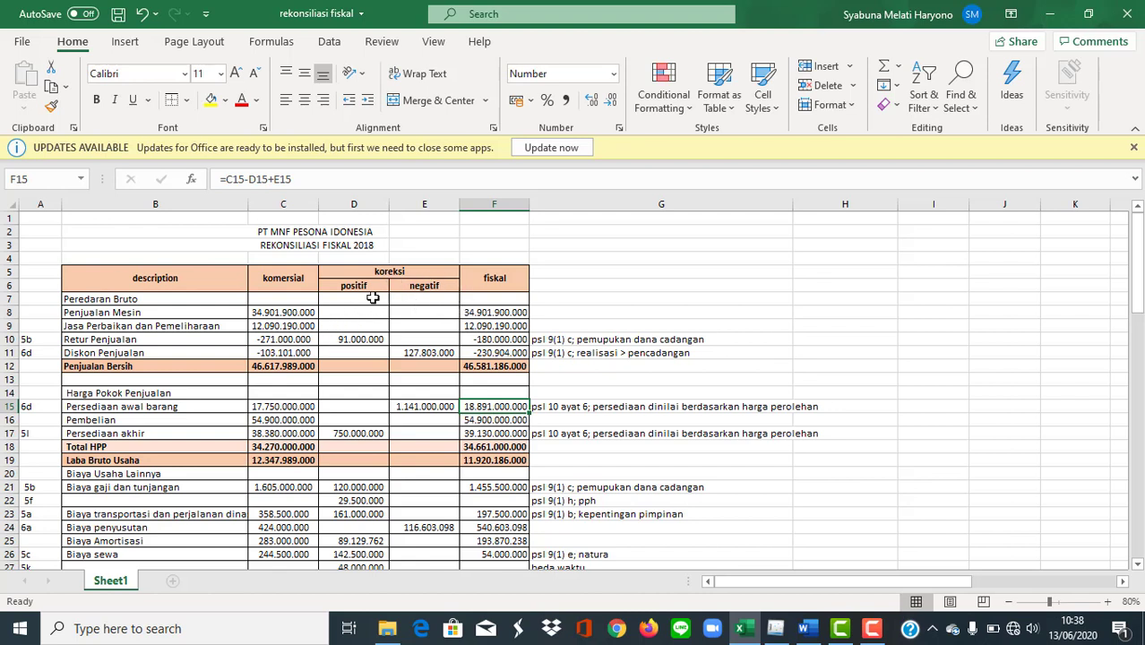
Compare the fiskal formulas for Penjualan Mesin in F8 and Persediaan awal barang in F15.
click(481, 312)
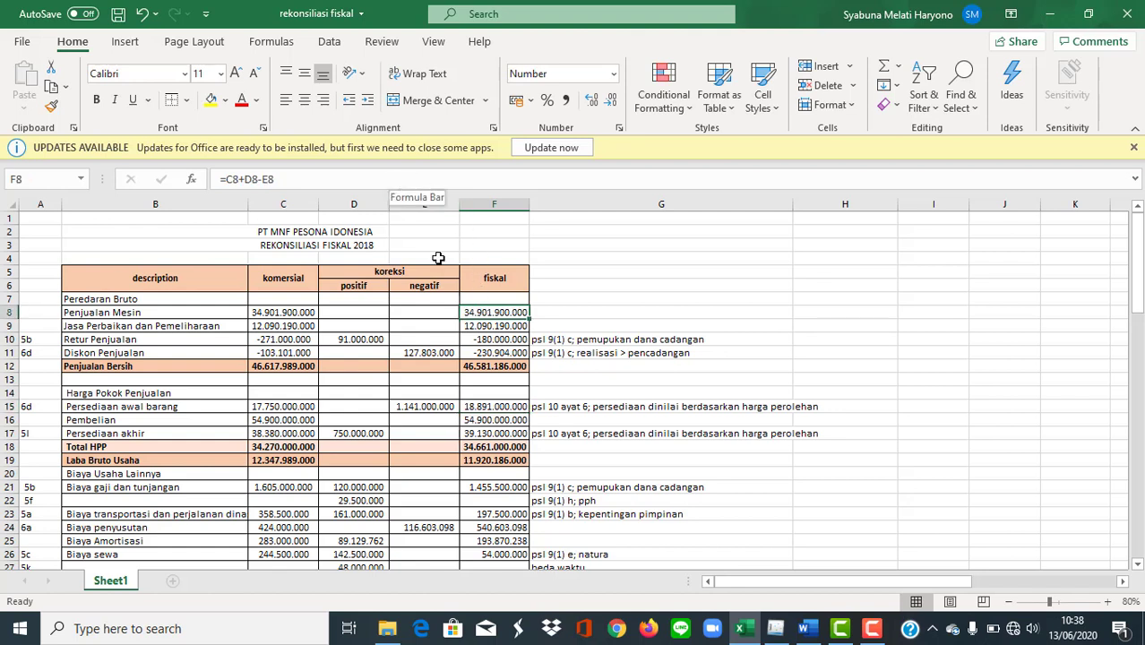
click(491, 405)
click(394, 179)
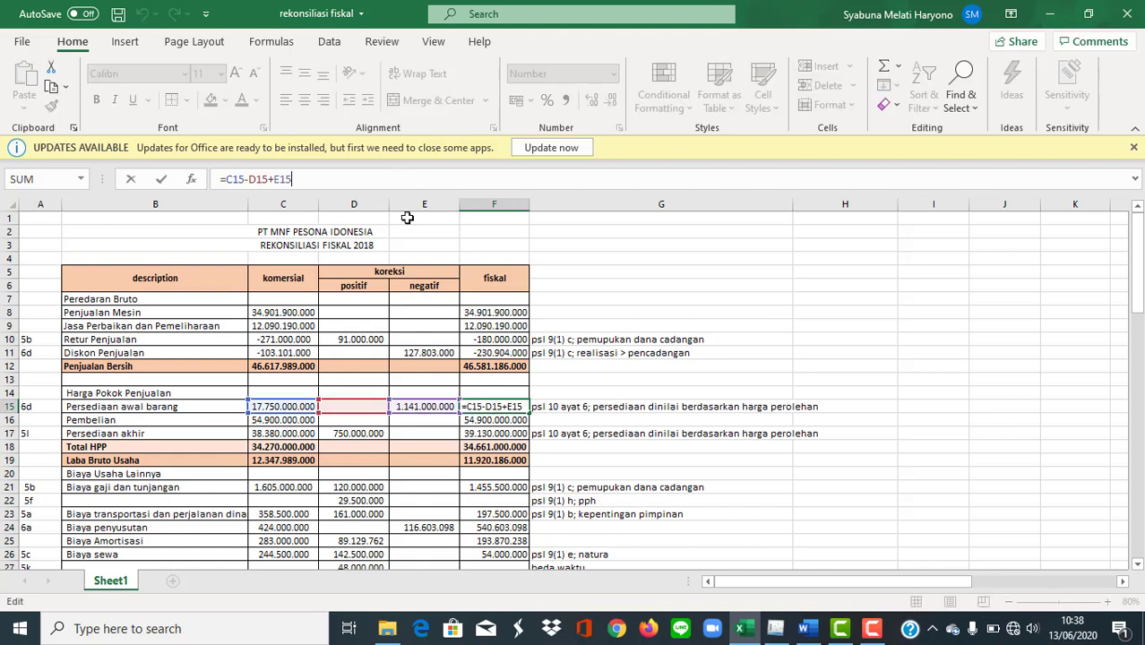
click(469, 310)
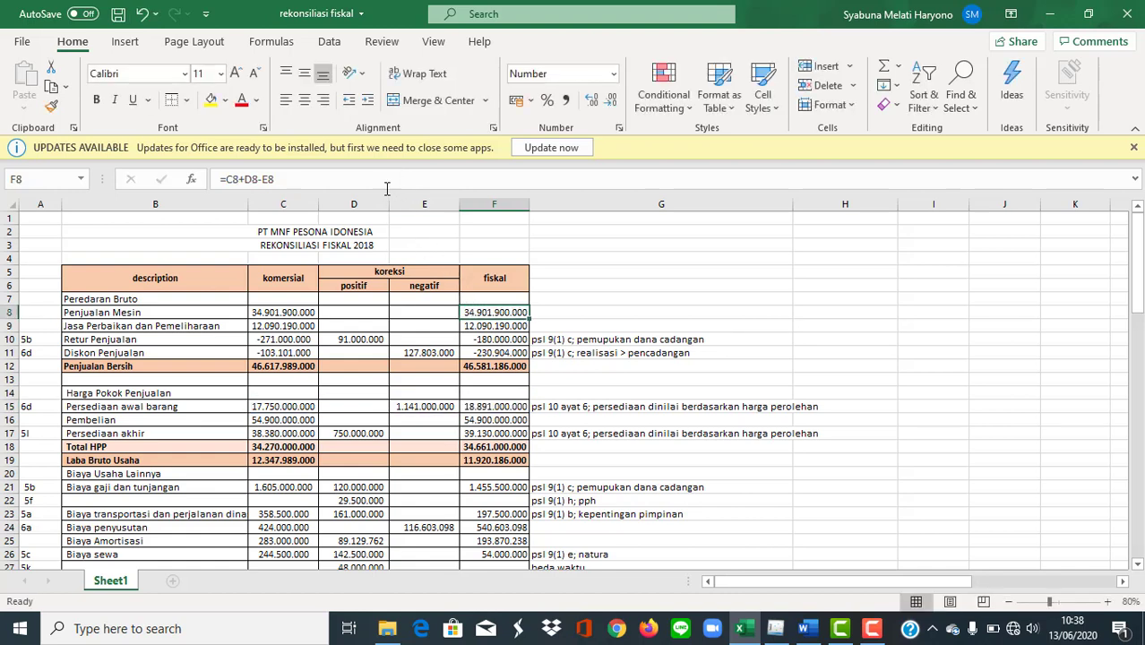
click(387, 180)
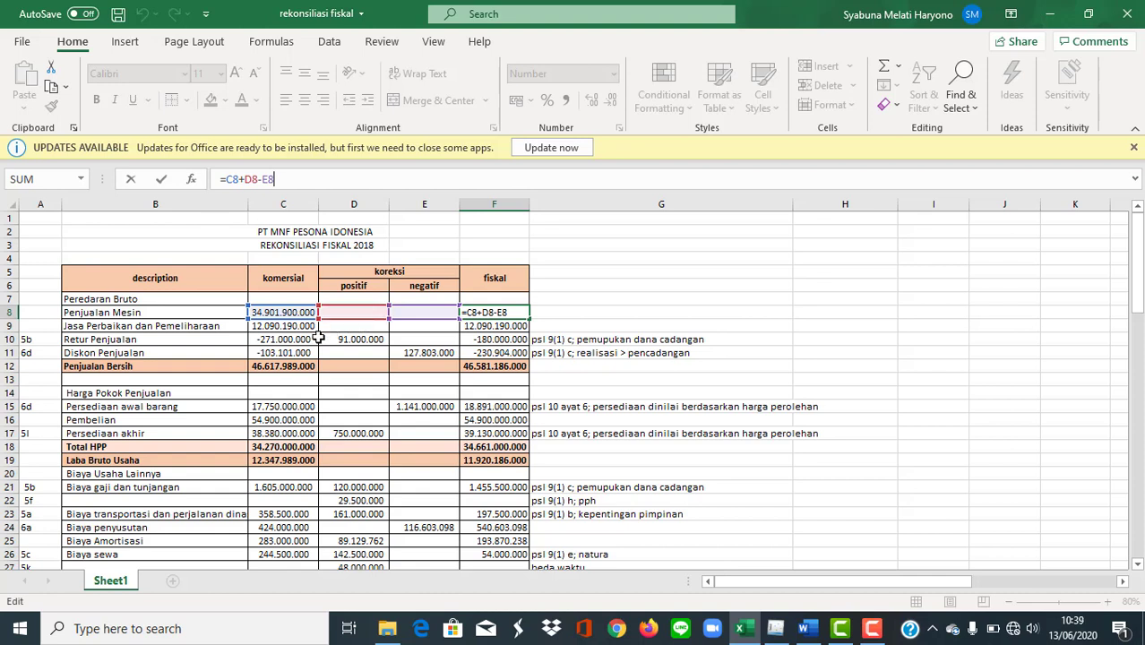
click(444, 326)
click(478, 312)
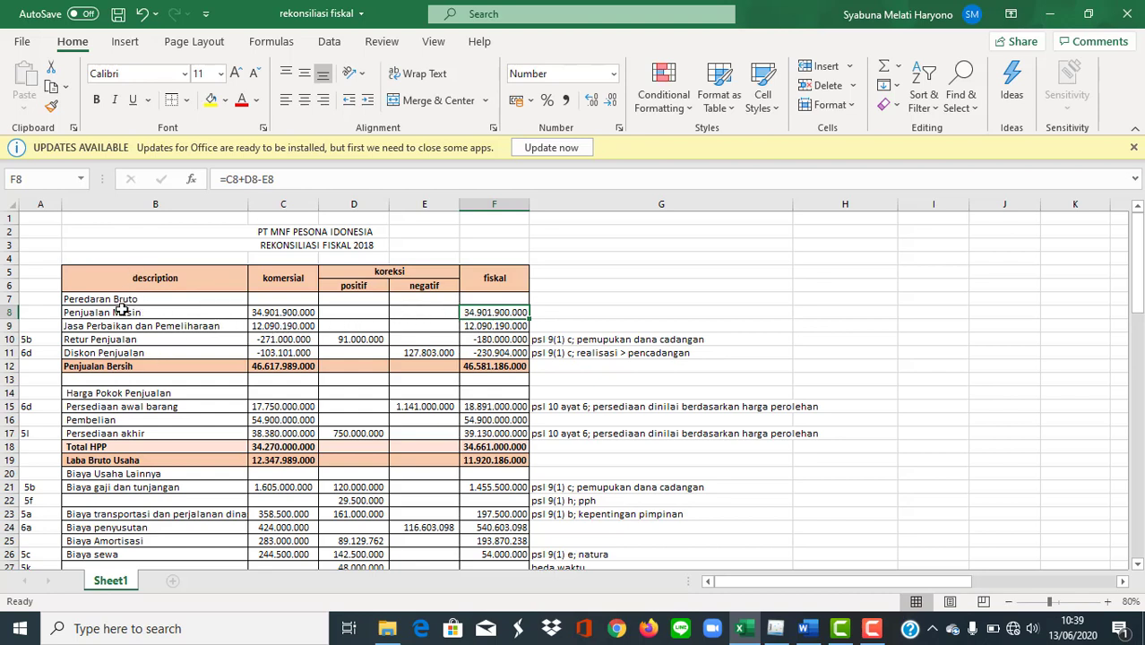
click(373, 184)
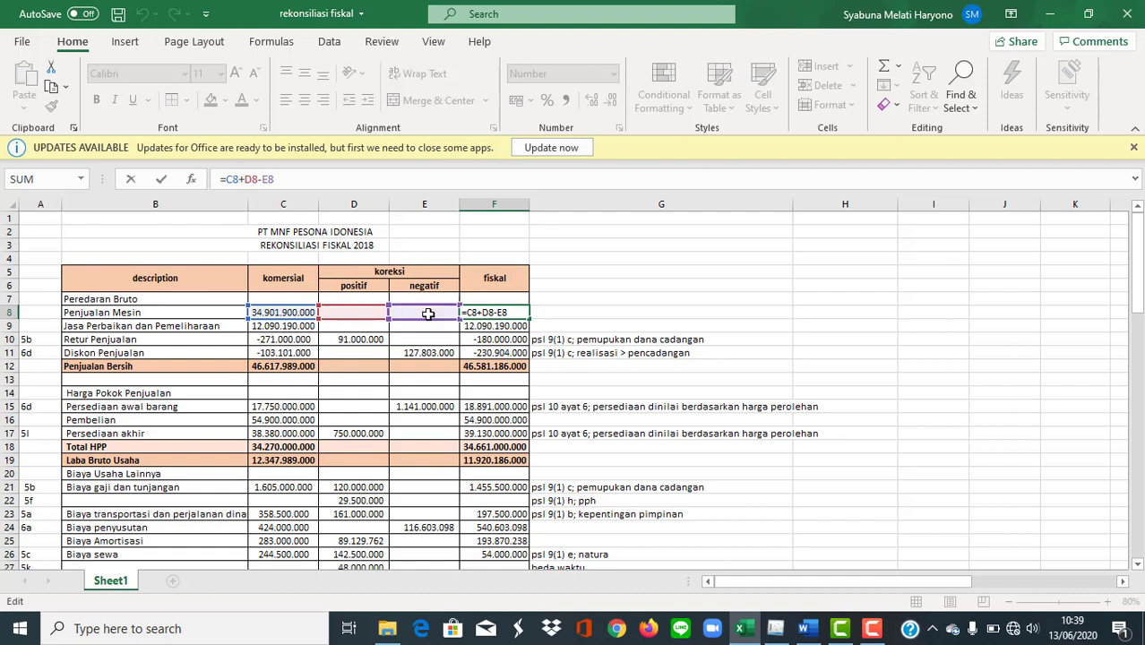
click(491, 406)
double_click(490, 407)
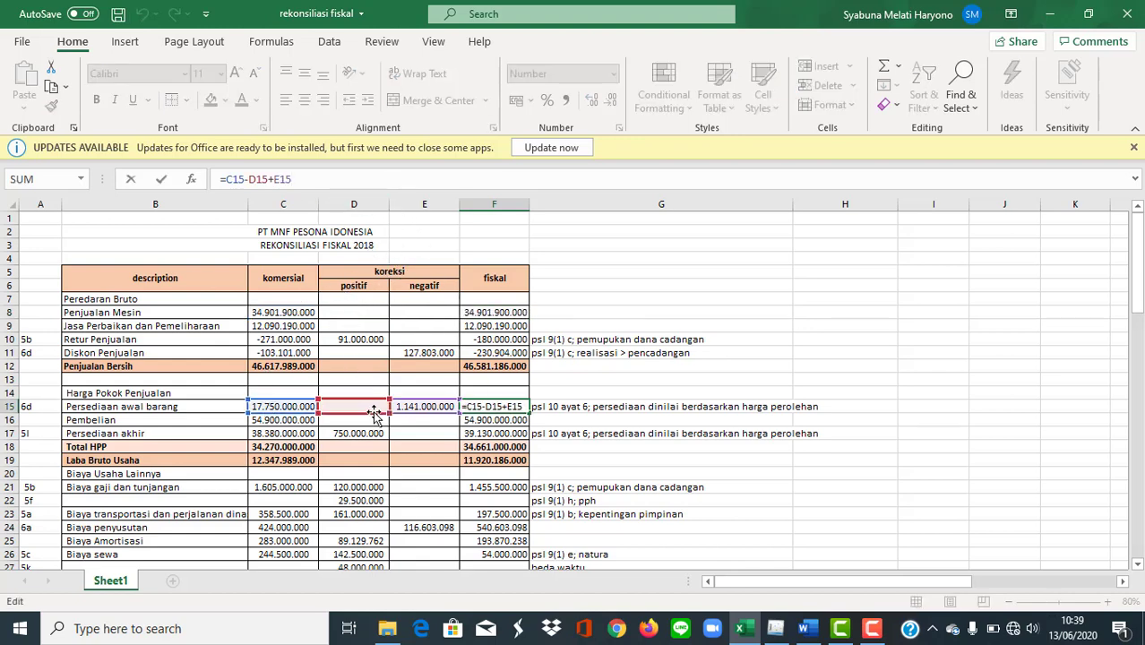
Examine the fiskal formula for Persediaan akhir in F17 and the cells it references.
click(484, 432)
click(213, 434)
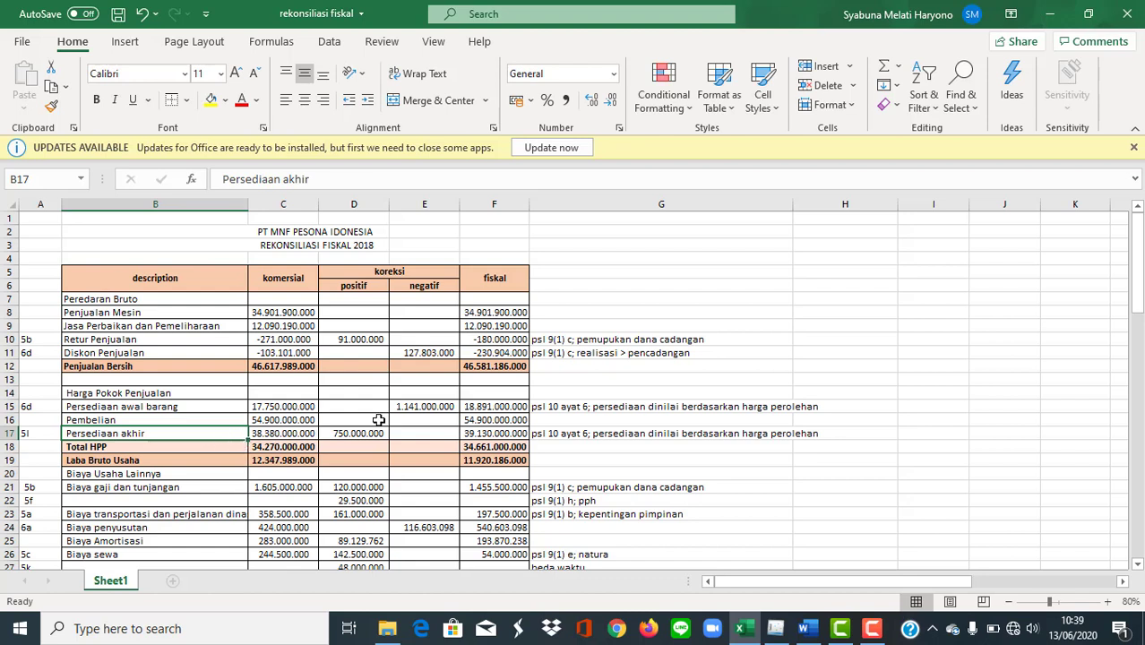
click(482, 433)
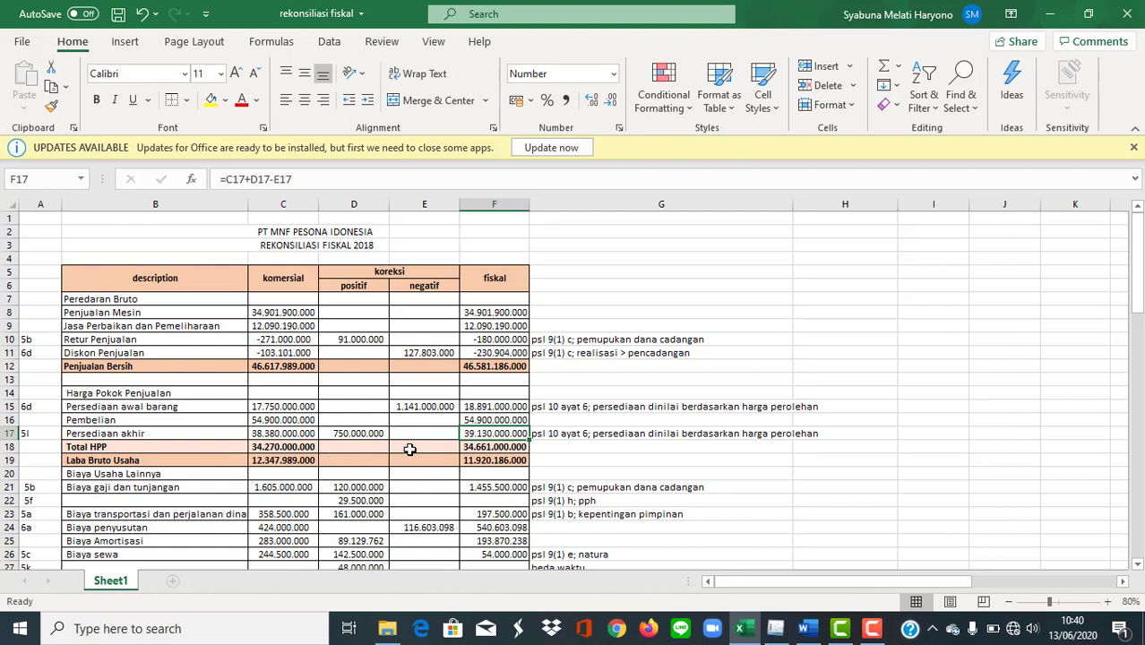
click(433, 176)
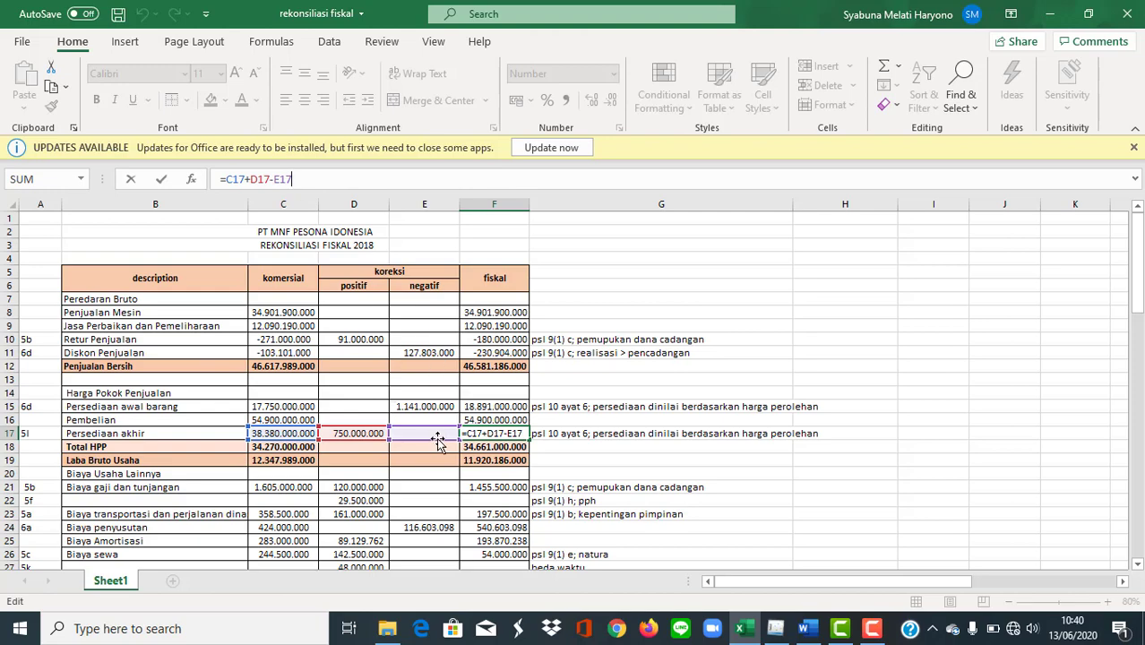
Examine the fiskal formulas of the operating expense rows in F21, F23, F25 and F28.
click(494, 486)
scroll(493, 377, down, 1)
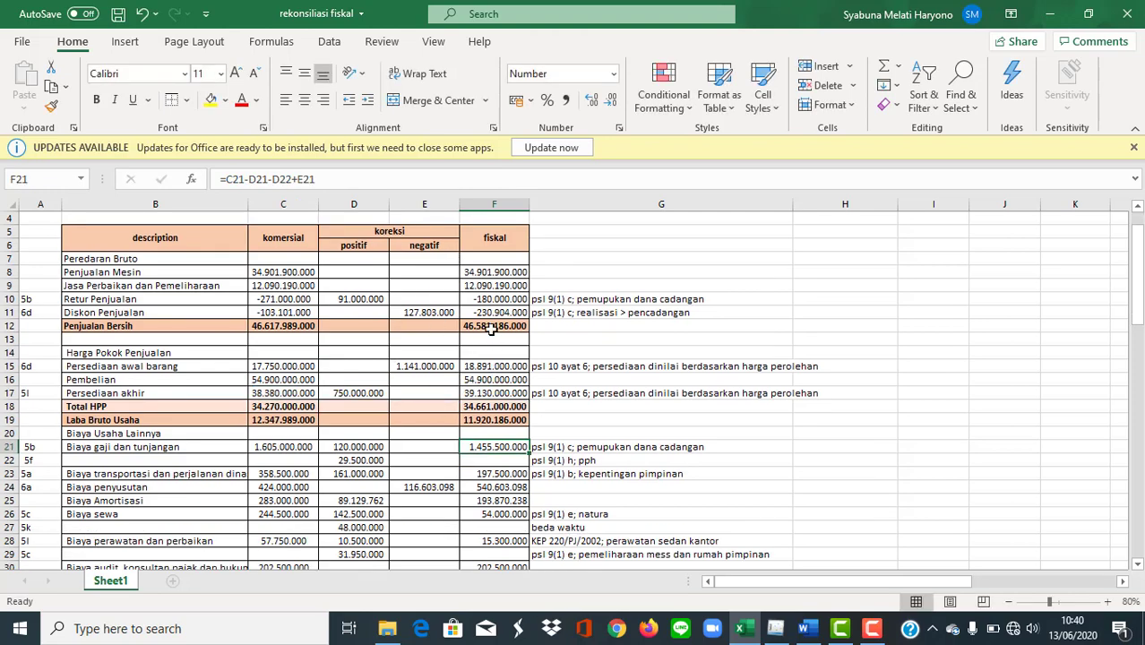
scroll(492, 328, down, 5)
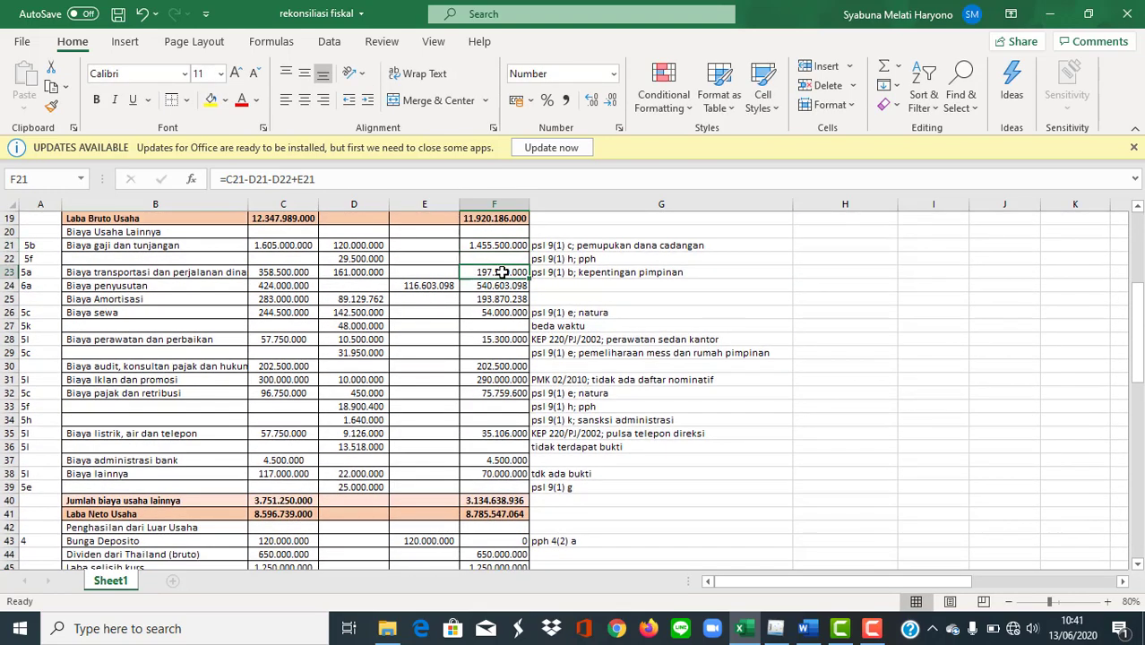
click(502, 272)
click(495, 299)
click(505, 340)
scroll(489, 328, up, 3)
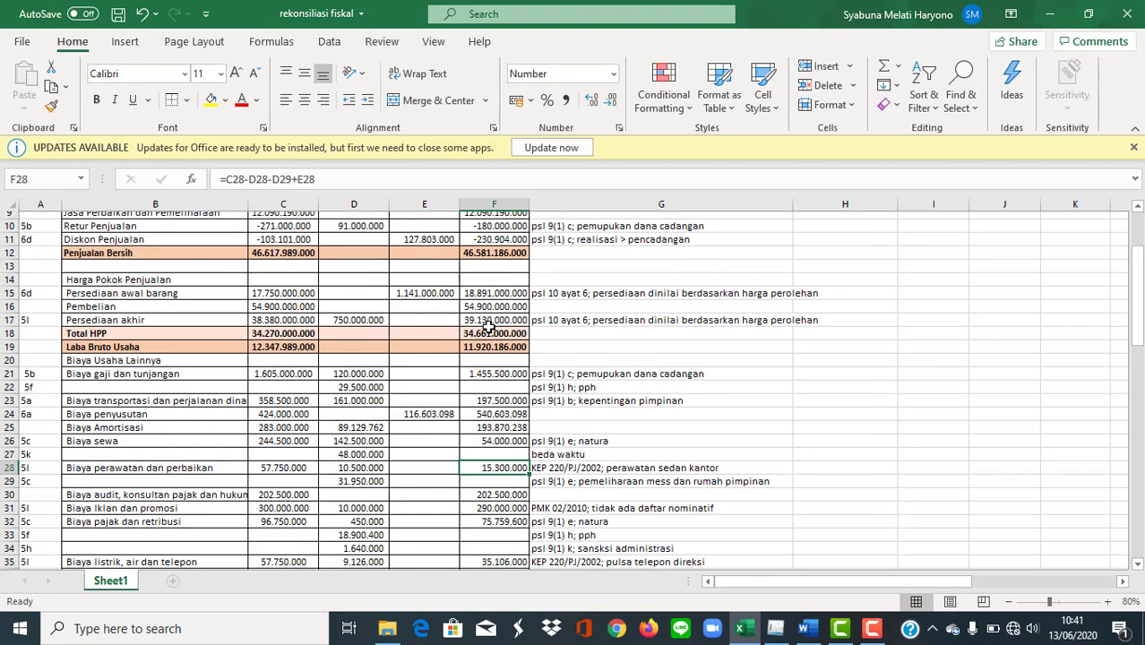
scroll(488, 326, up, 3)
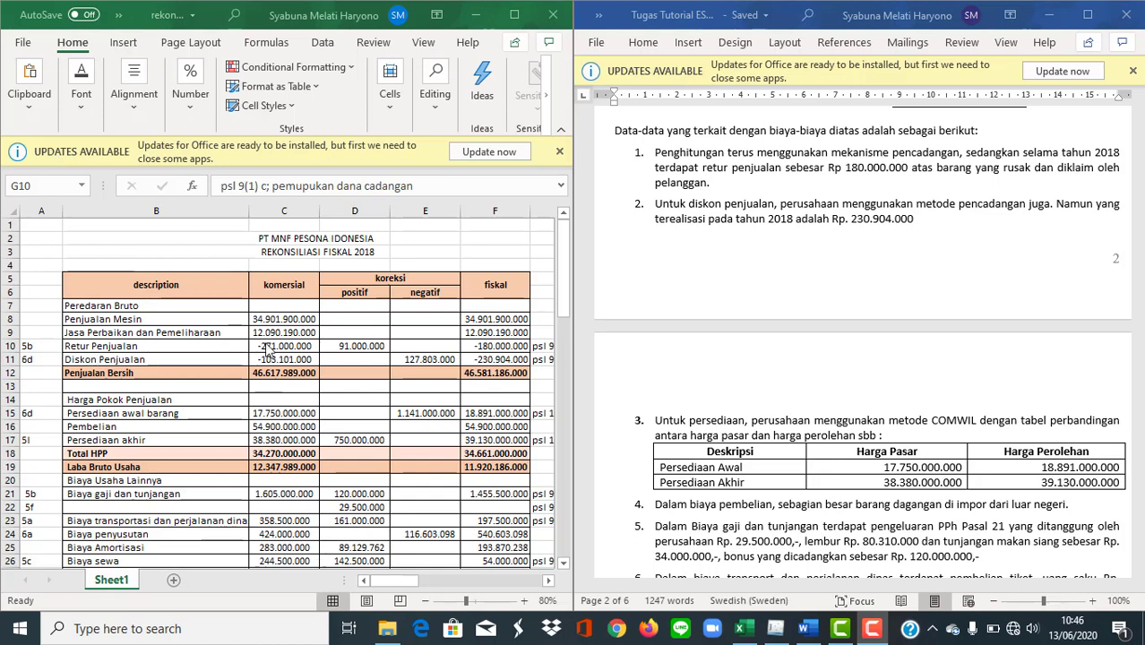
Check the Retur Penjualan and Diskon Penjualan corrections and their article notes against points 1 and 2 of the Word assignment.
click(388, 579)
drag(400, 584, 432, 586)
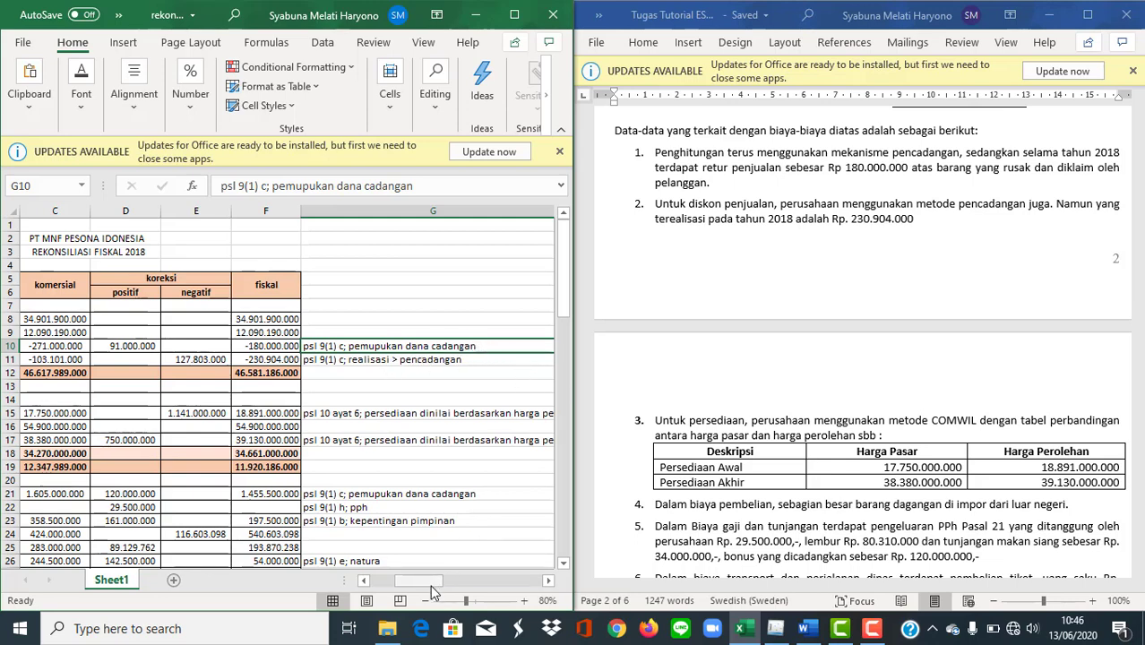
drag(426, 584, 419, 584)
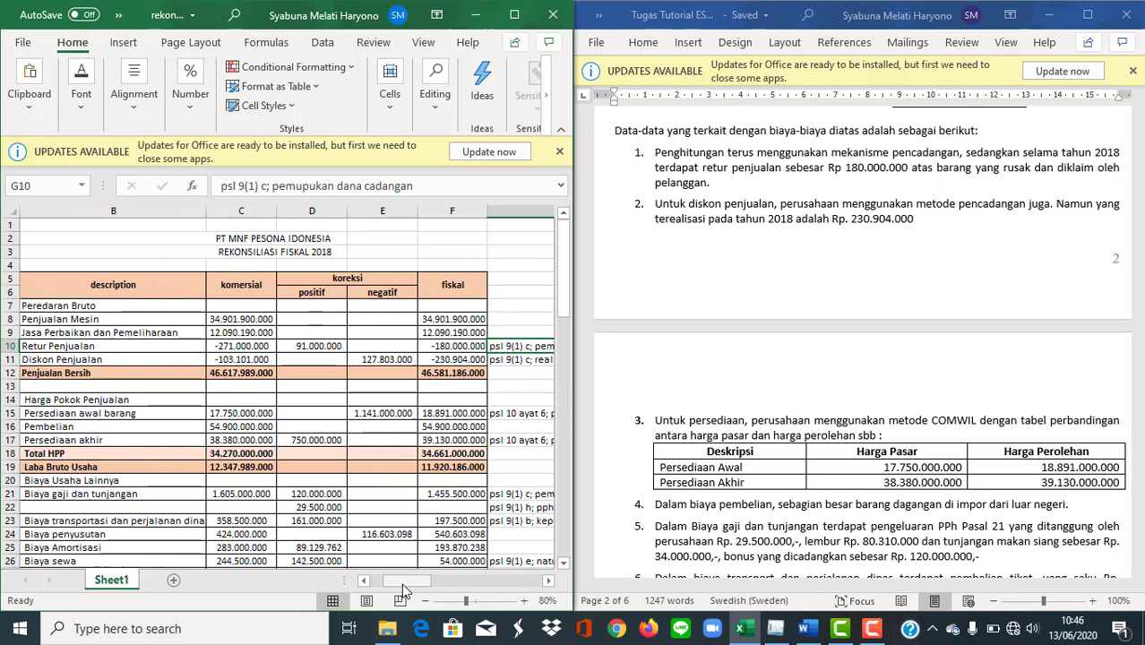
drag(401, 583, 376, 584)
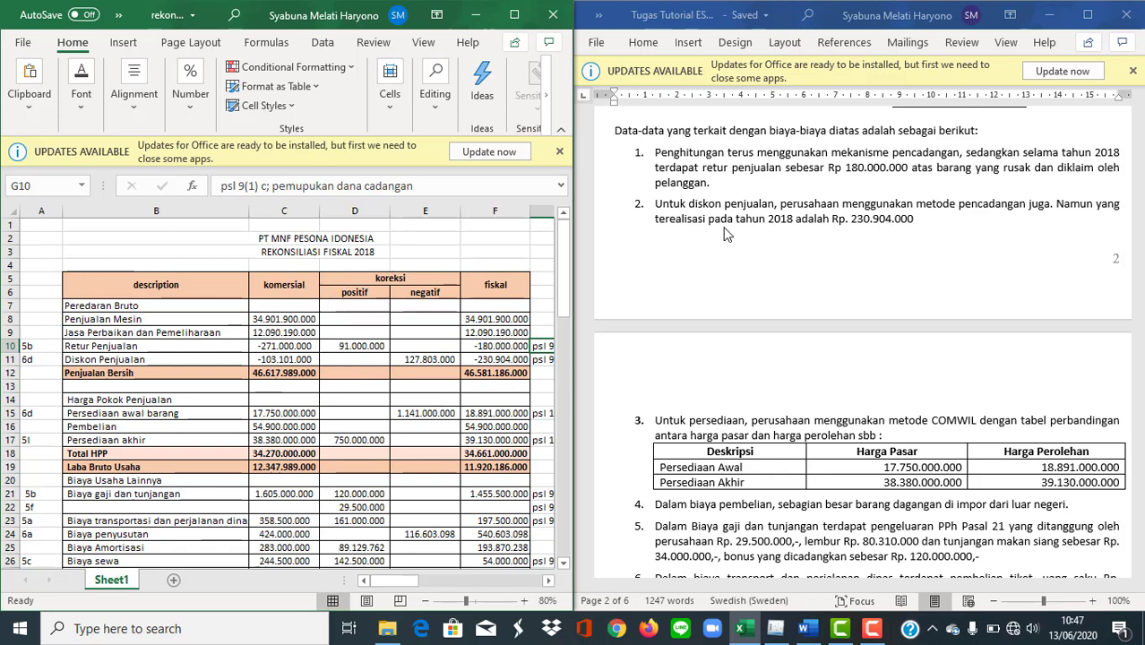
Compare the opening and closing inventory corrections and their column G notes with point 3 of the Word assignment.
scroll(753, 211, down, 2)
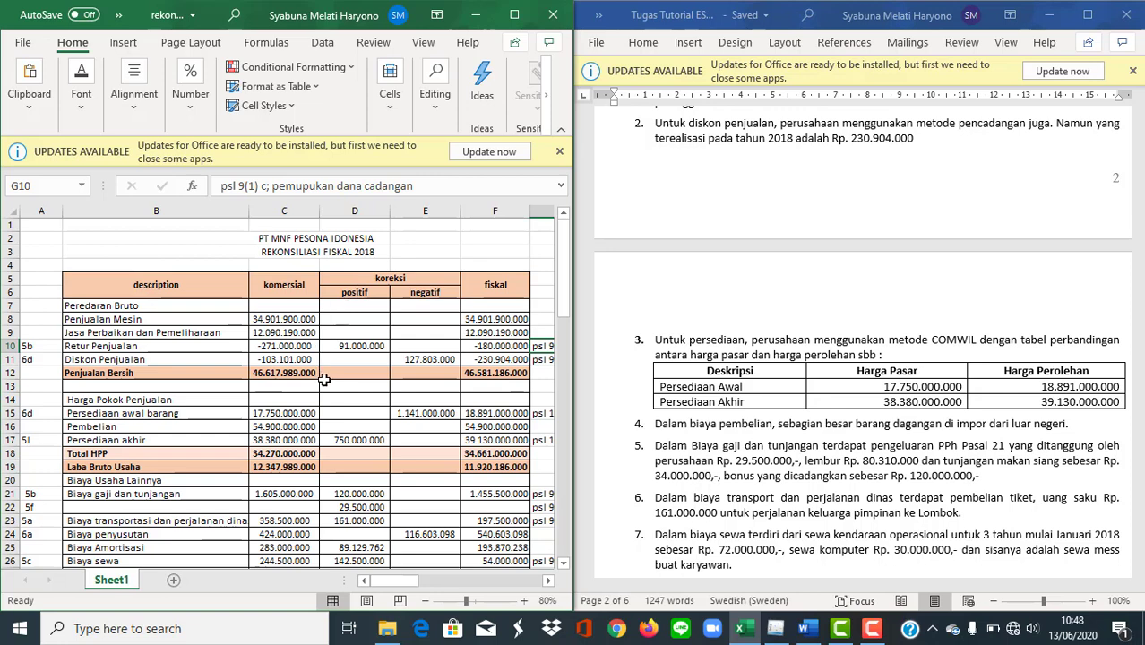
scroll(321, 376, down, 1)
scroll(733, 314, down, 1)
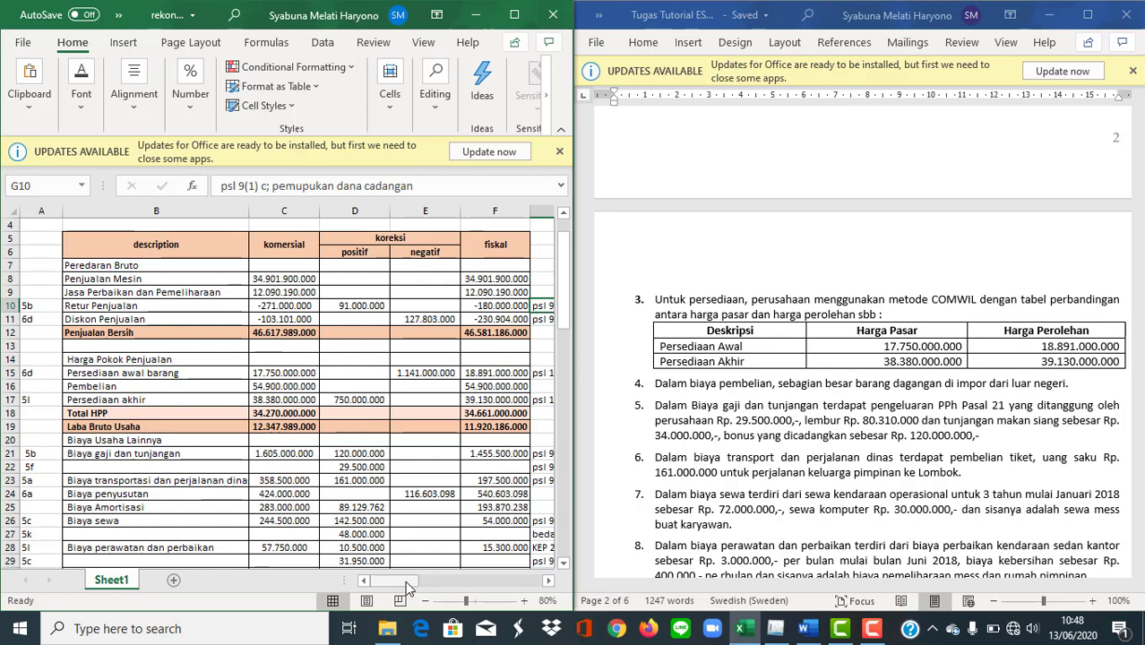
mouse_move(429, 592)
mouse_down()
mouse_move(413, 588)
mouse_move(422, 588)
mouse_up()
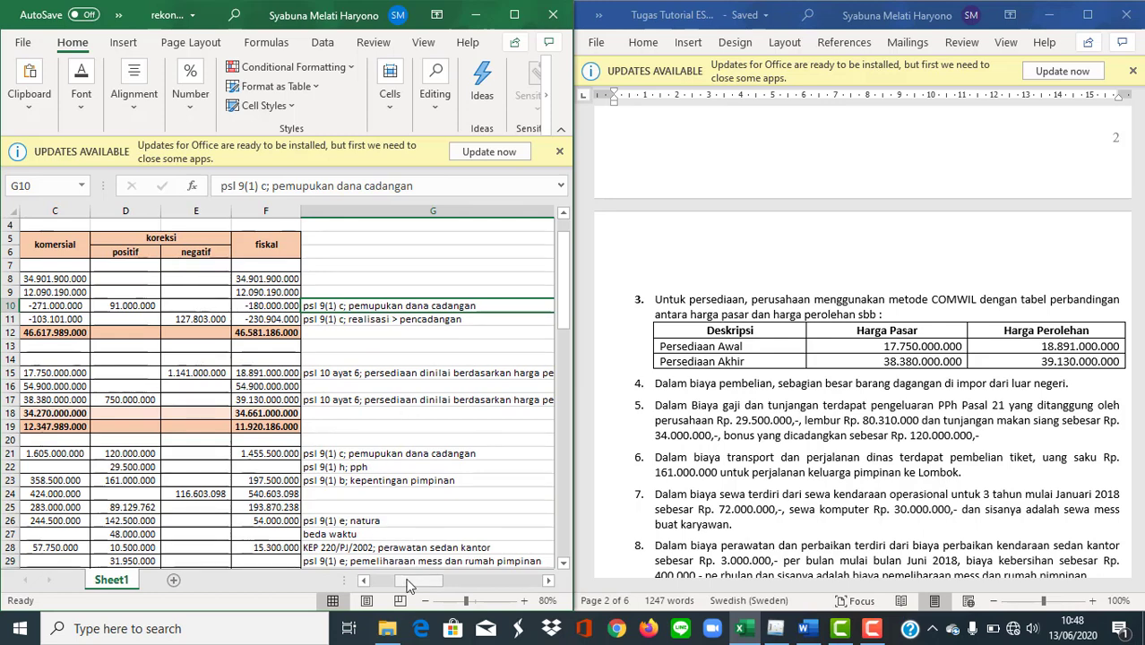
Compare the Biaya gaji dan tunjangan corrections in D21 and D22 and their article notes with point 5 of the Word assignment.
drag(400, 579, 373, 580)
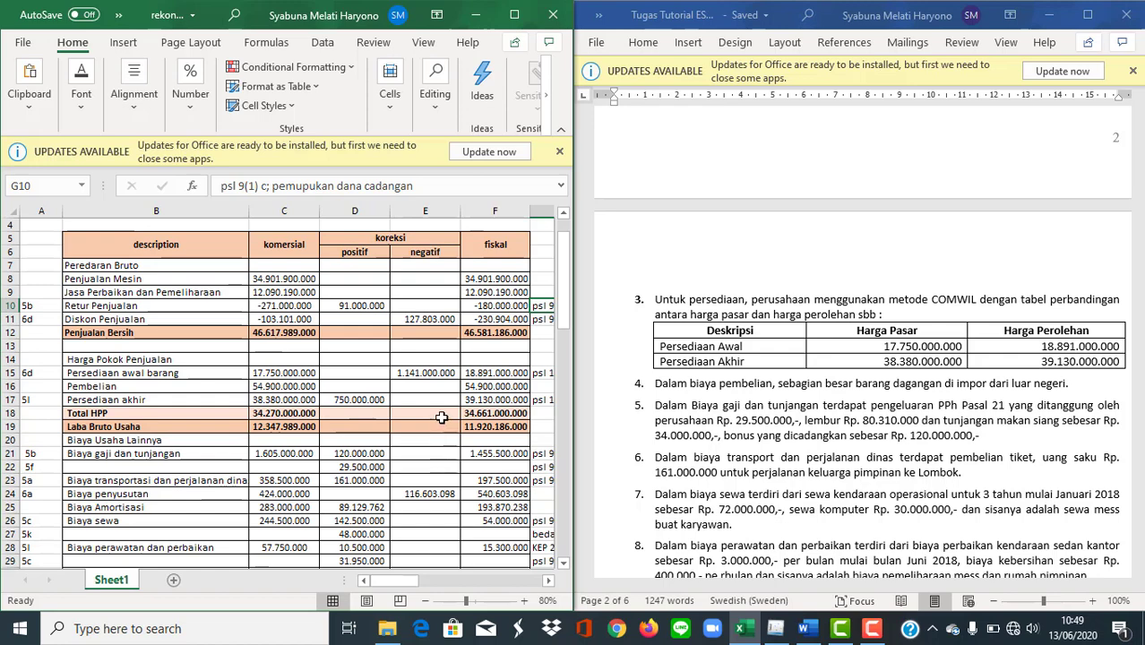
scroll(439, 419, down, 1)
scroll(1030, 339, down, 1)
scroll(1030, 339, down, 3)
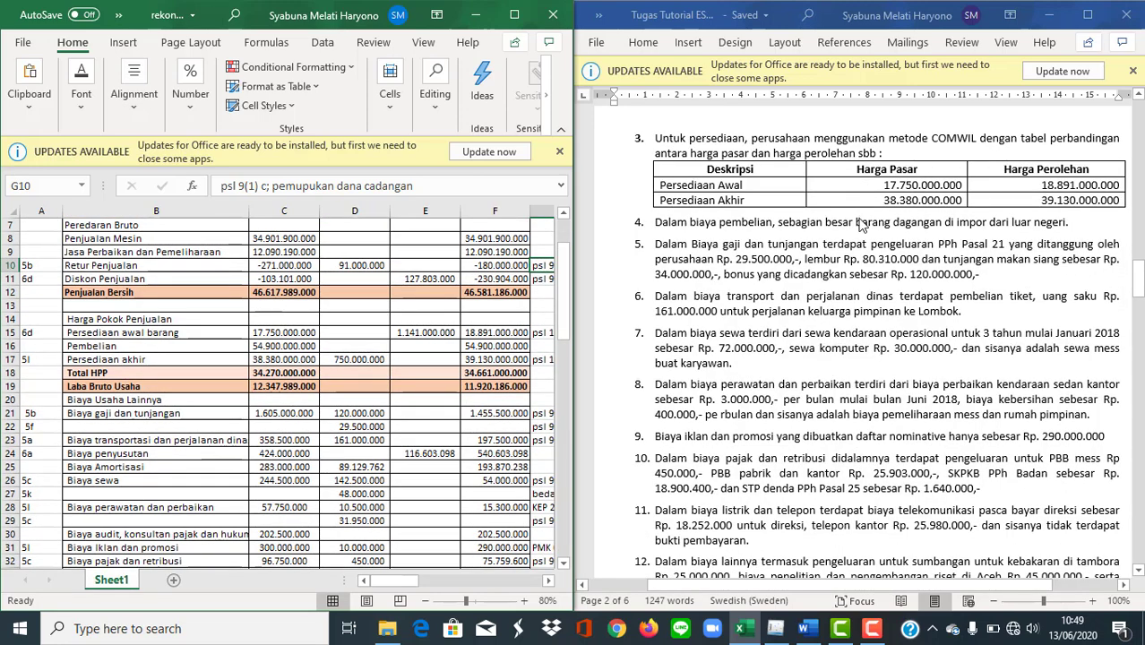
scroll(860, 231, down, 1)
scroll(856, 235, down, 1)
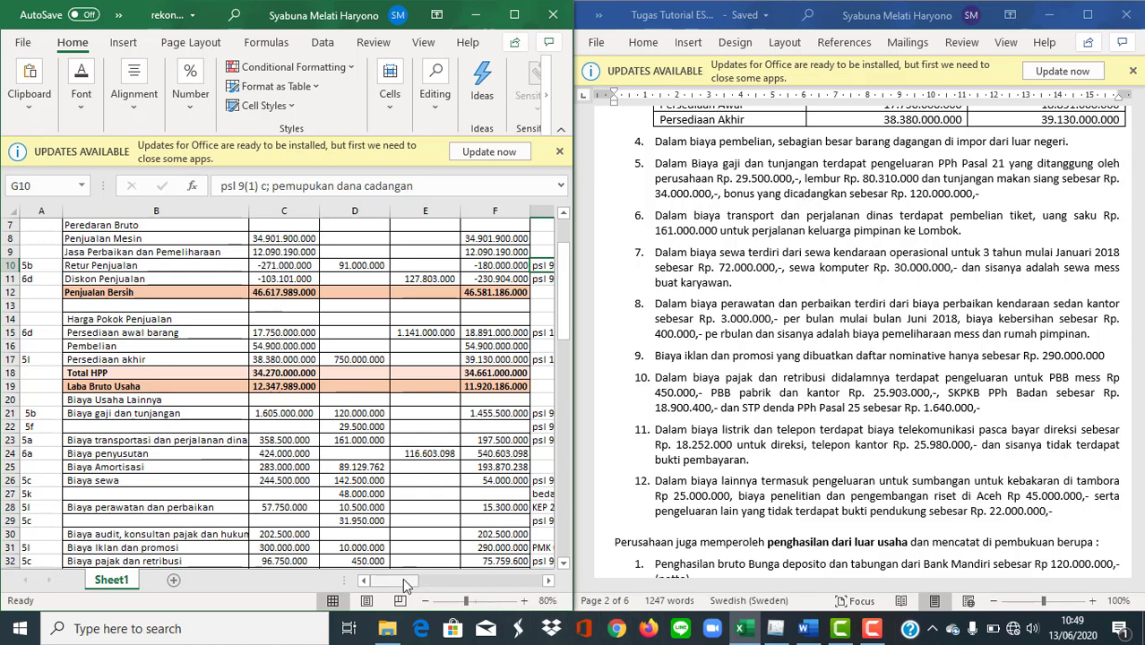
drag(403, 583, 414, 582)
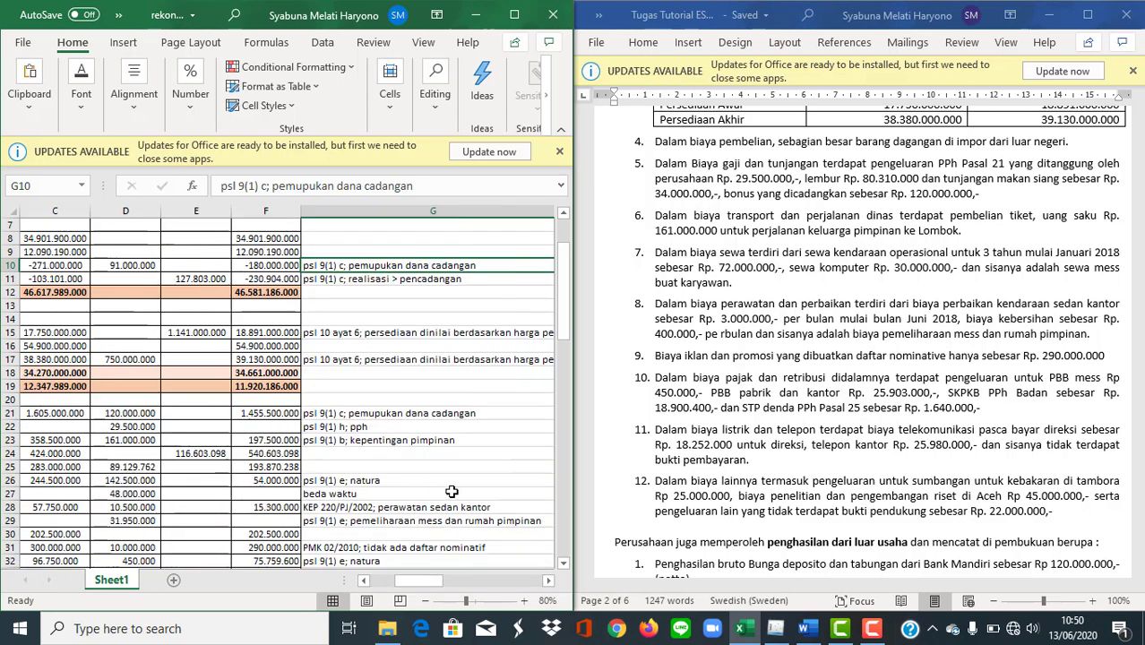
click(452, 427)
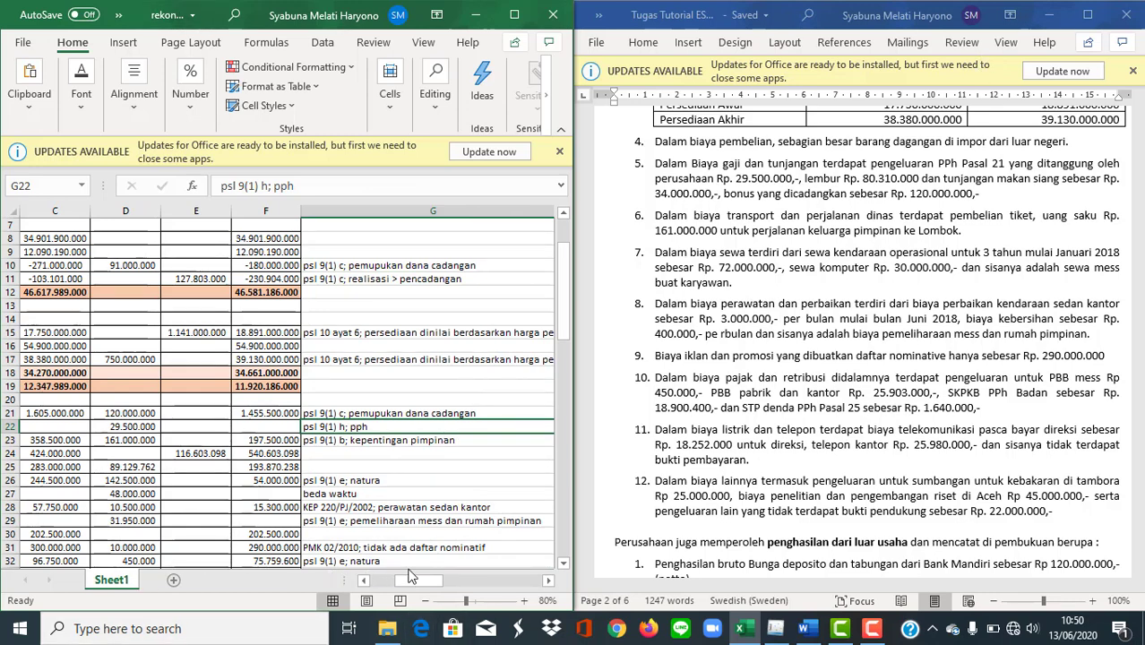
drag(414, 581, 391, 581)
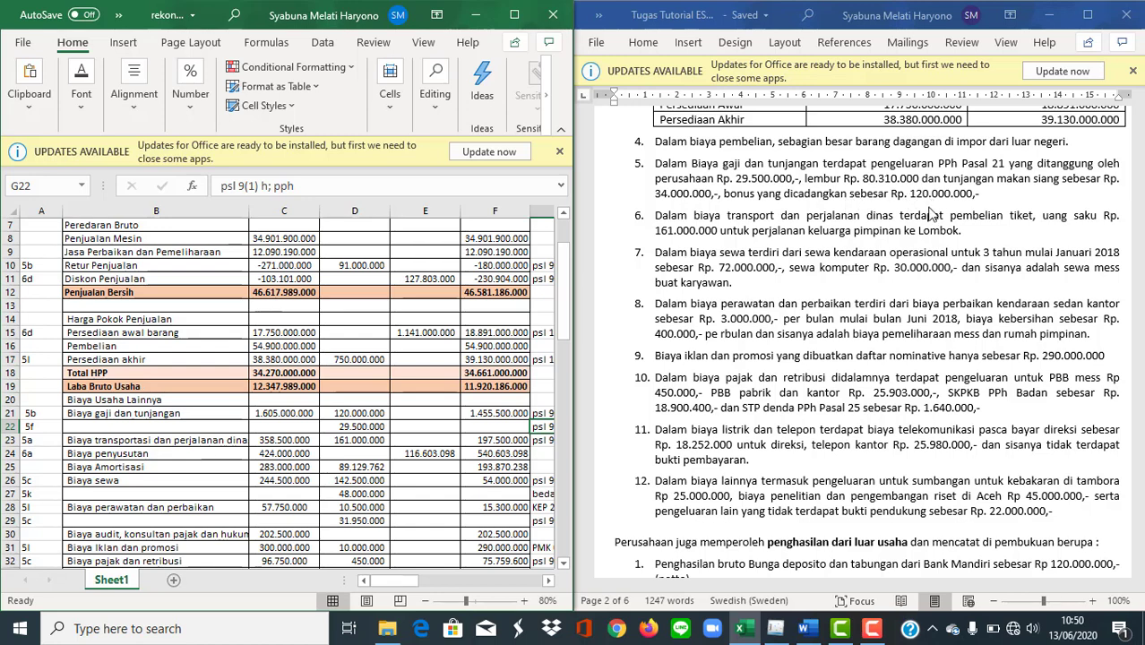
click(369, 413)
drag(394, 582, 371, 582)
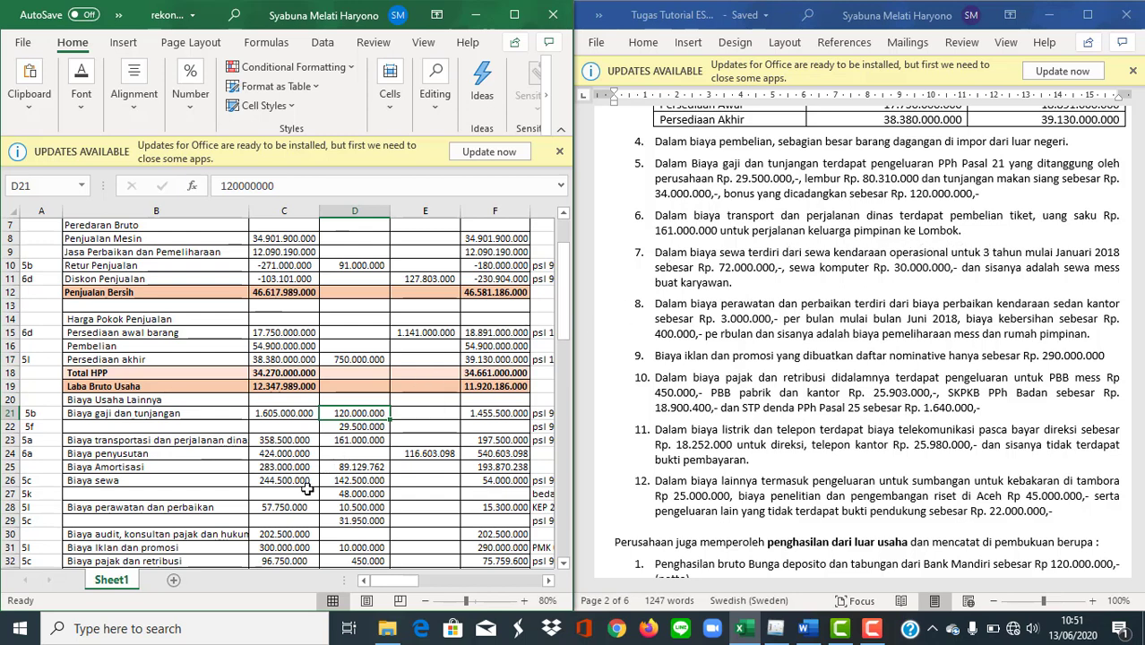
Check the Biaya transportasi correction and its note against point 6 of the assignment, and inspect the negative Biaya penyusutan correction in E24.
click(352, 442)
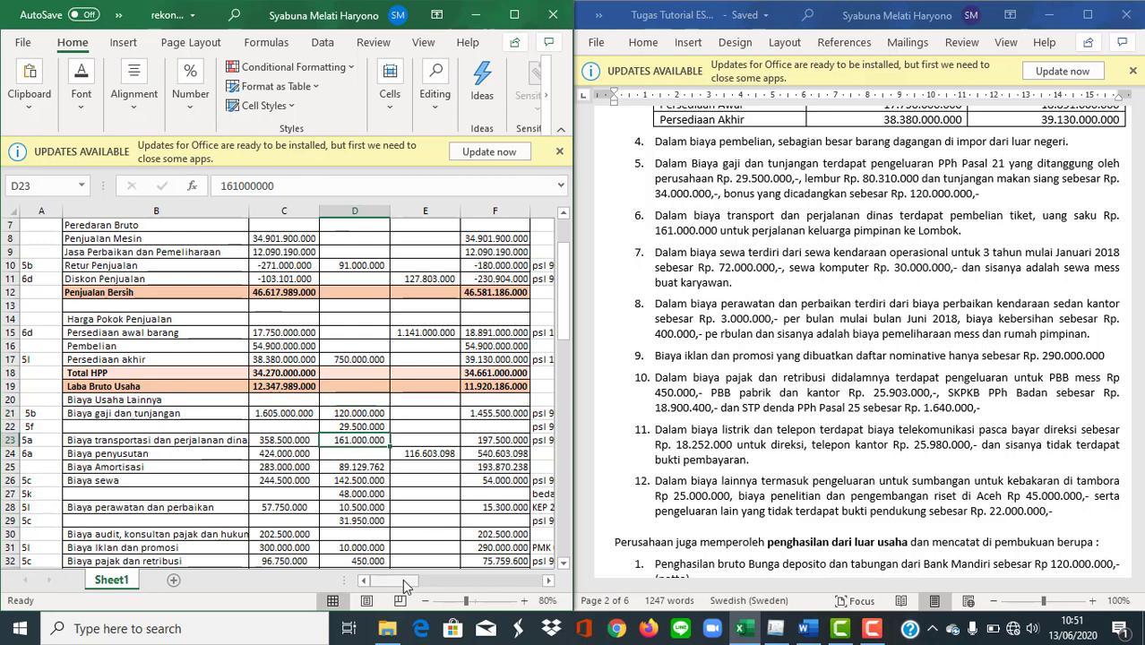
drag(399, 582, 431, 588)
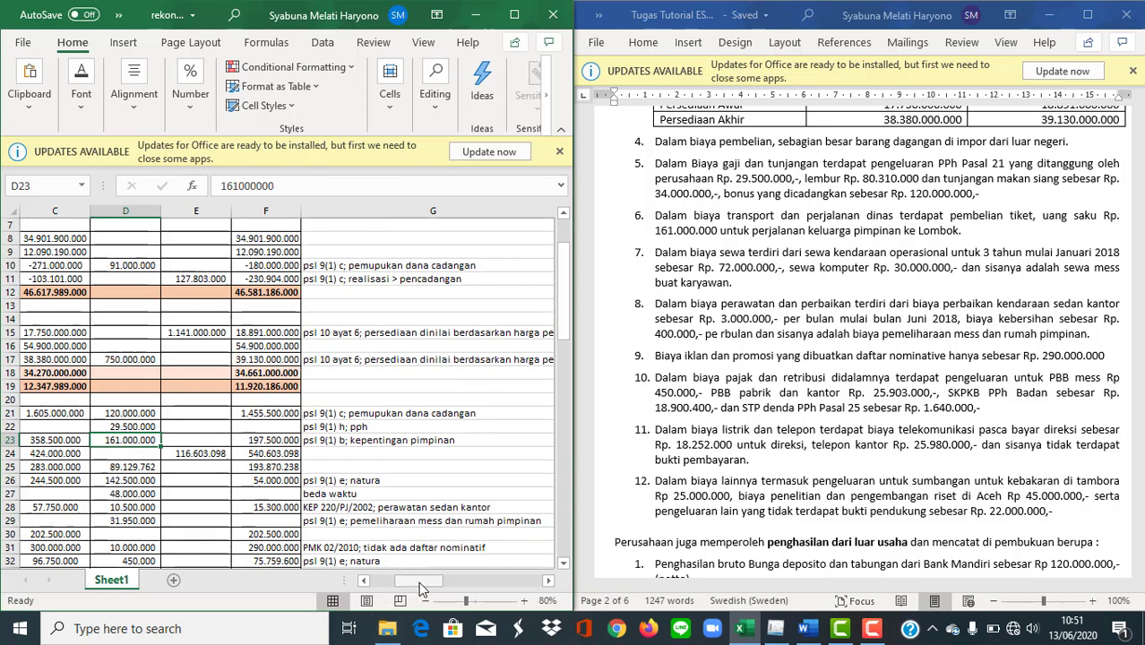
drag(420, 587, 396, 587)
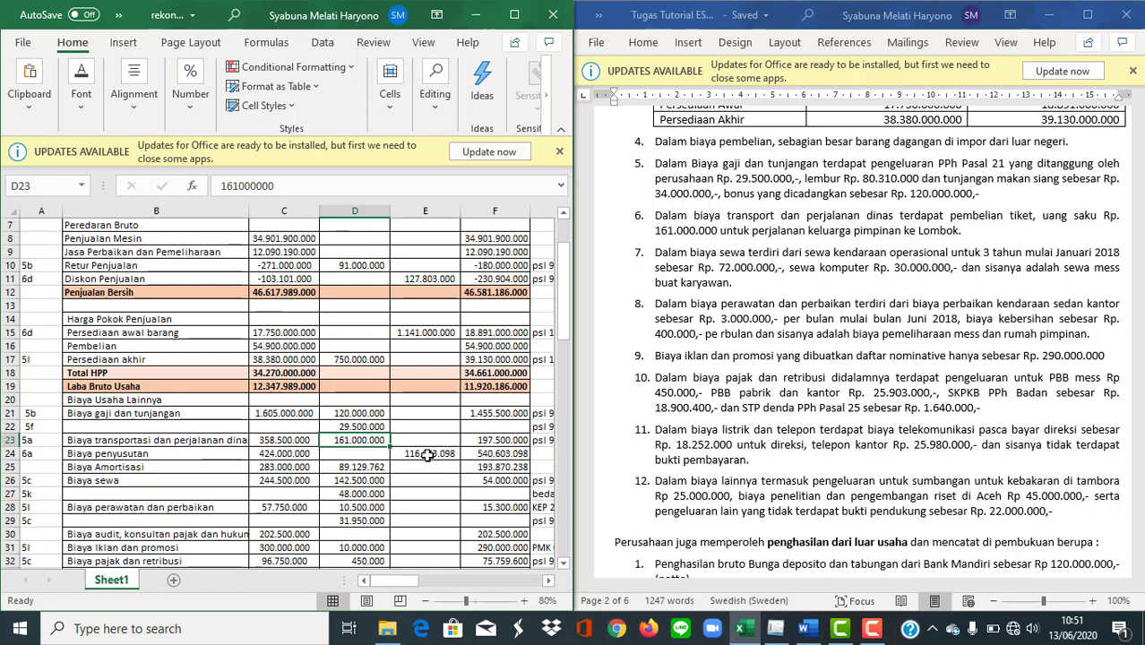
click(426, 454)
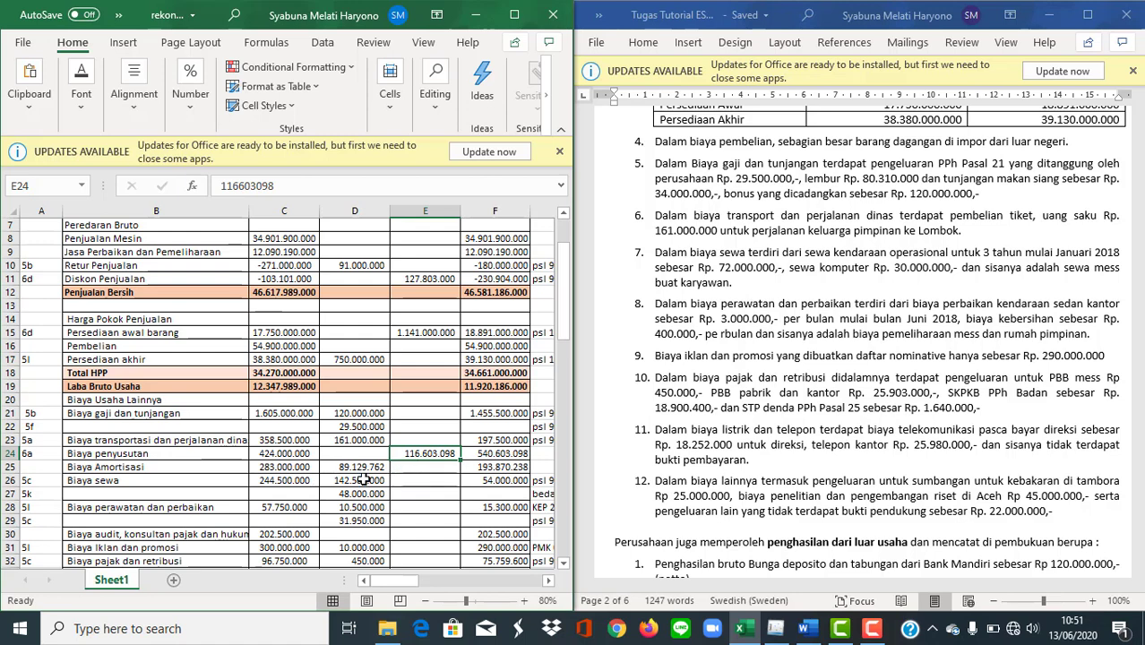
Compare the Biaya sewa corrections in D26 and D27 and their column G notes with point 7 of the Word assignment.
scroll(395, 470, down, 1)
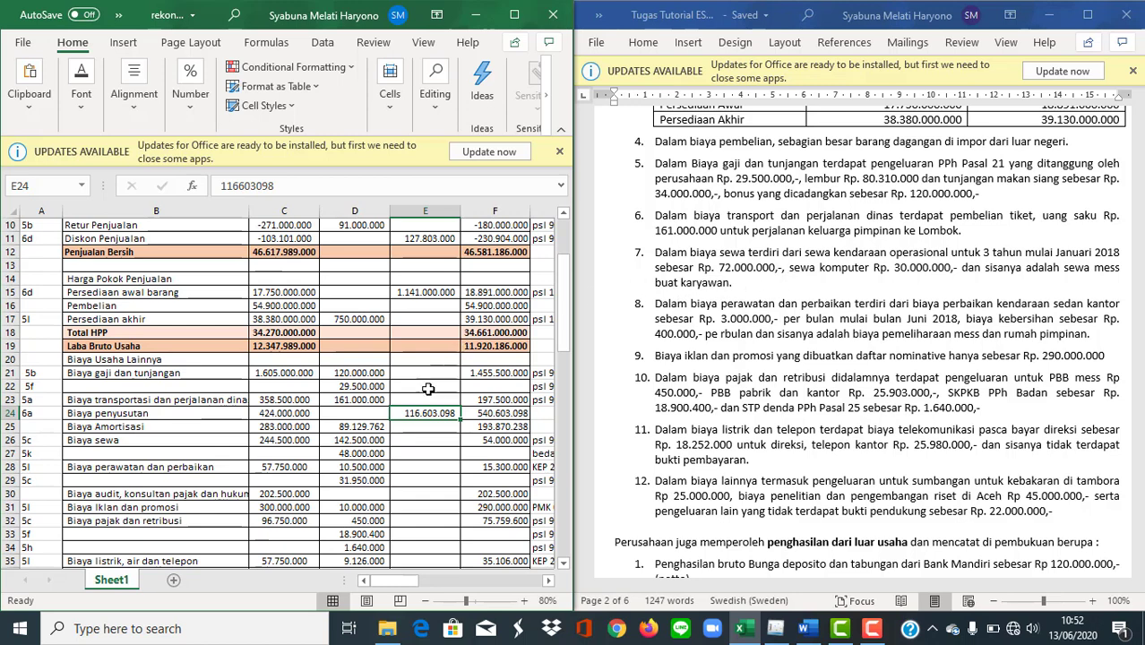
drag(400, 579, 429, 584)
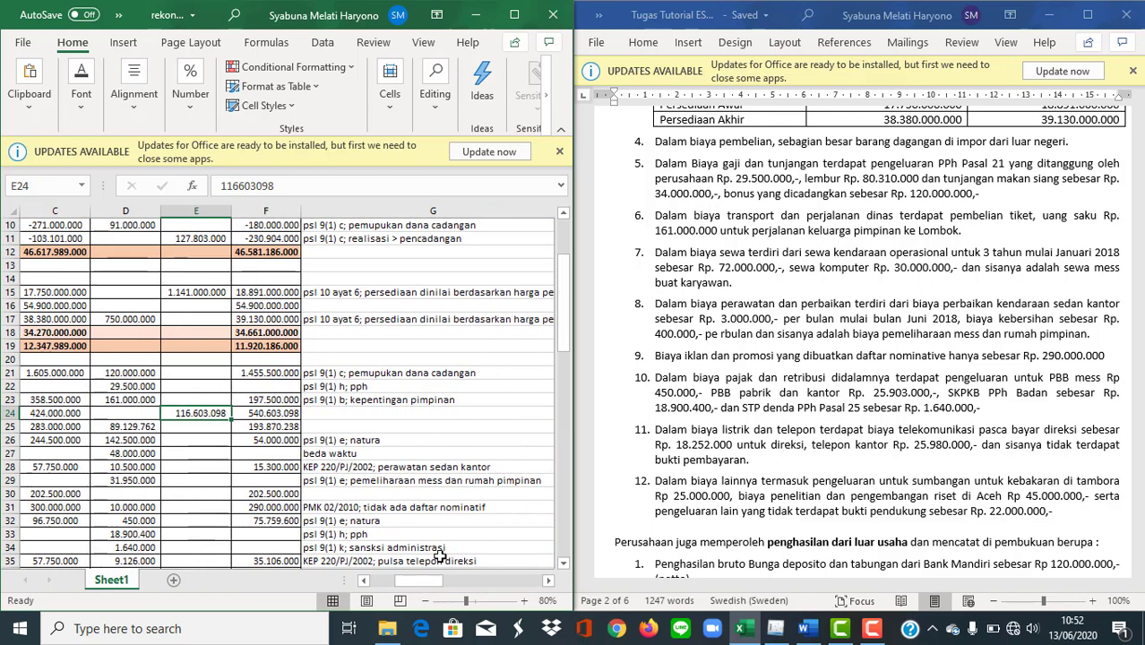
click(331, 456)
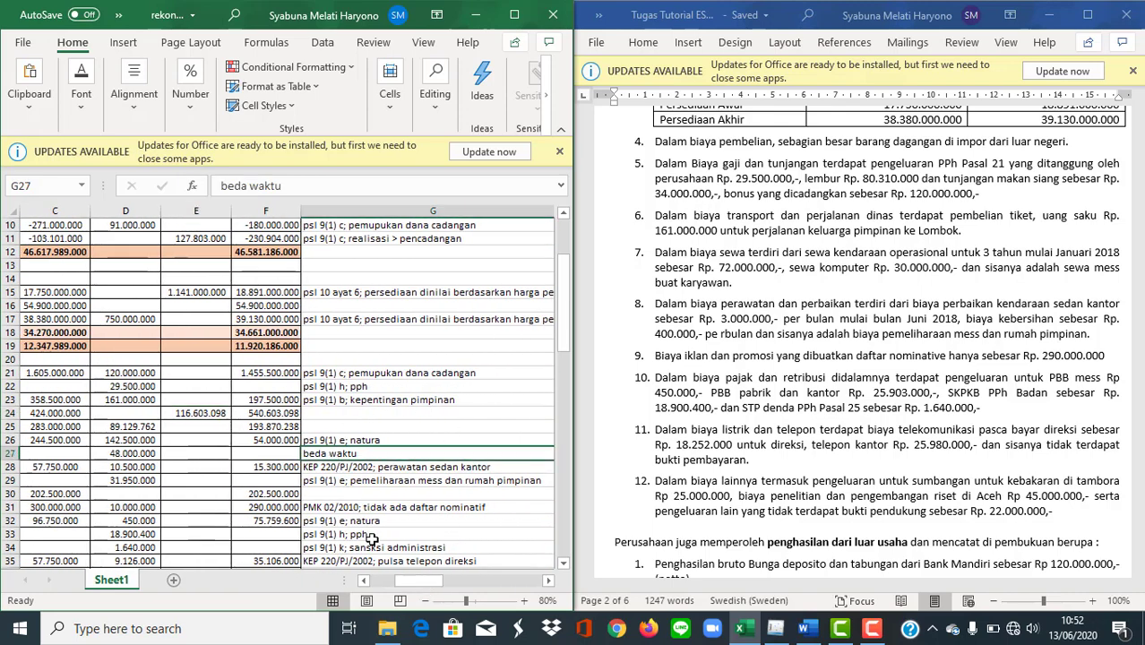
drag(403, 583, 386, 576)
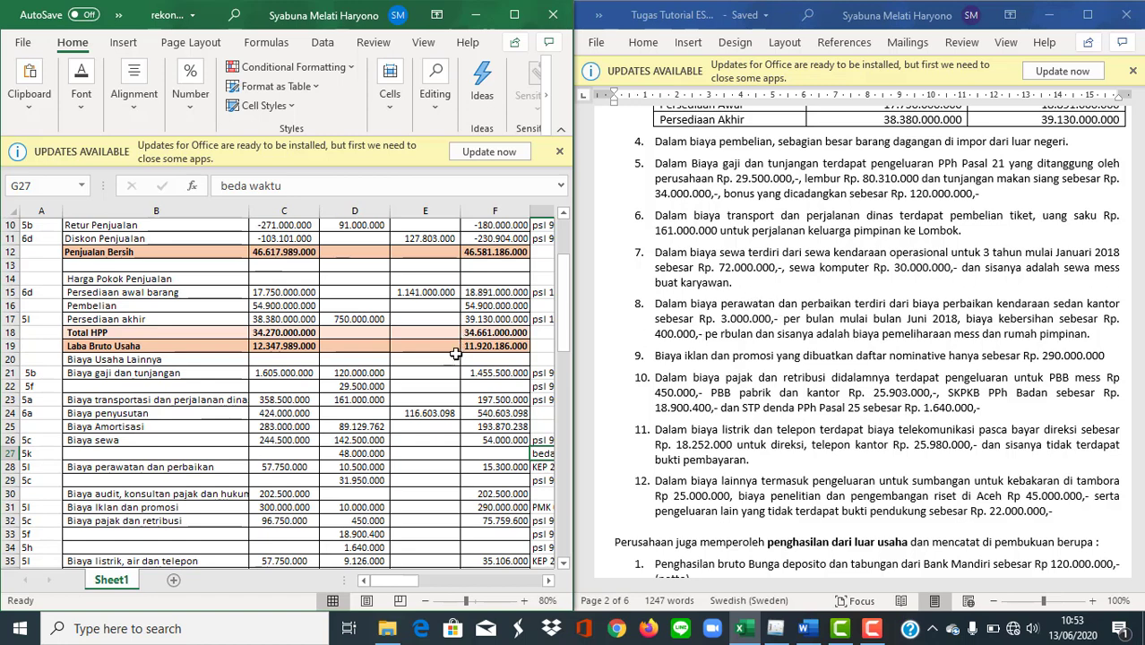
click(355, 441)
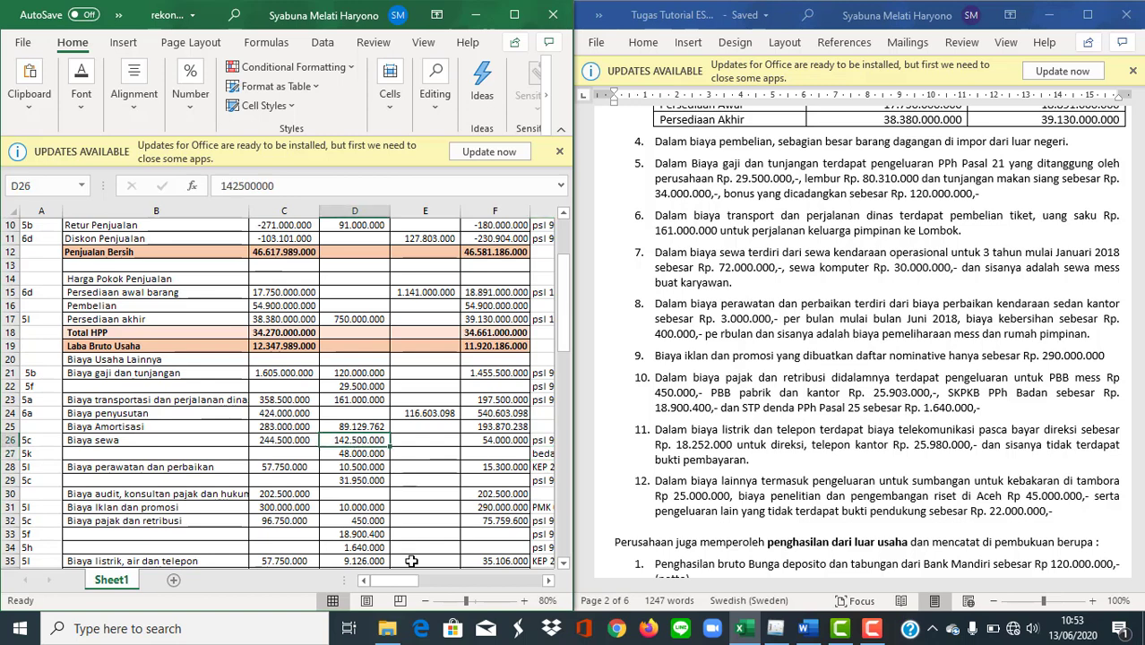
drag(387, 580, 409, 576)
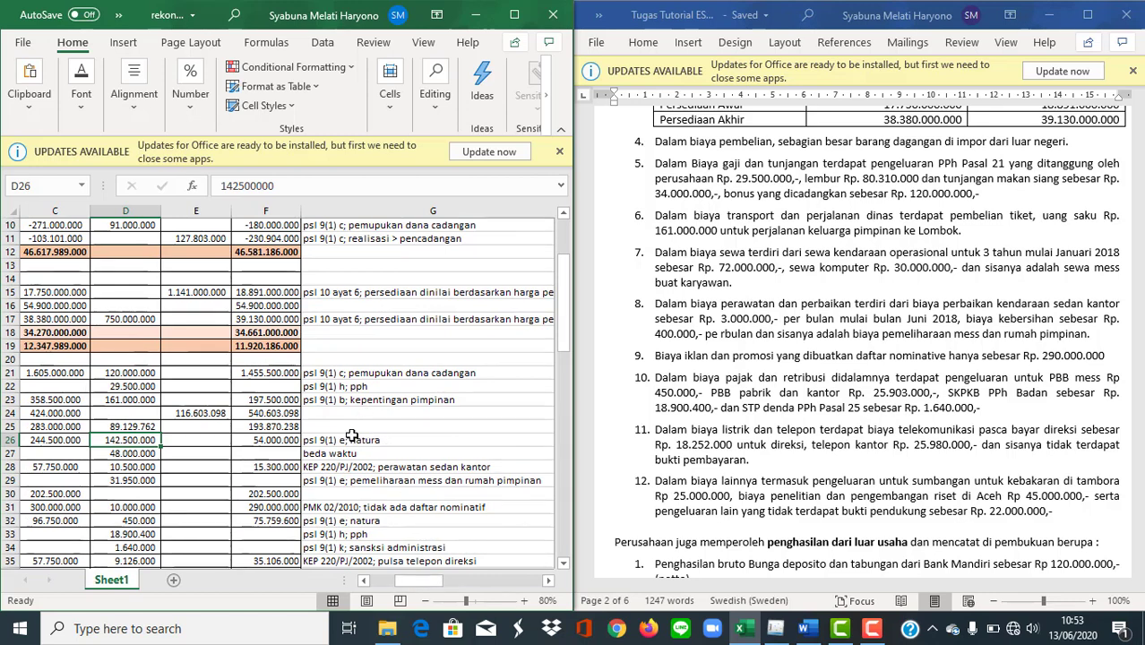
drag(401, 580, 385, 580)
Check the Biaya perawatan dan perbaikan corrections in D28 and D29 and their notes against point 8 of the Word assignment.
scroll(1043, 244, down, 1)
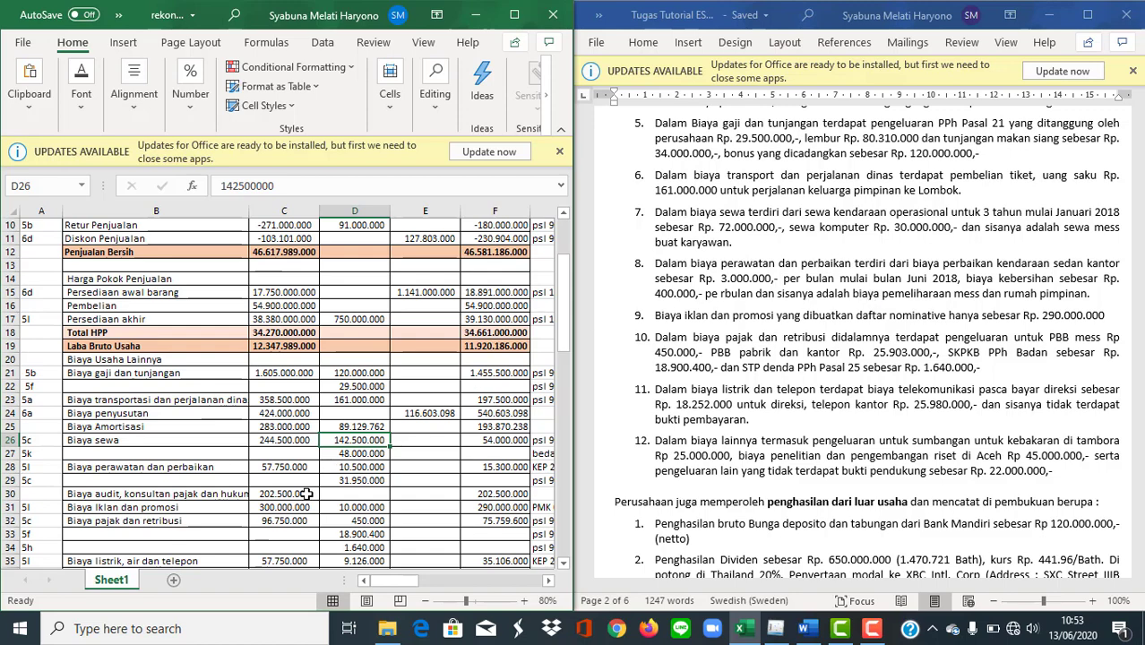
click(390, 581)
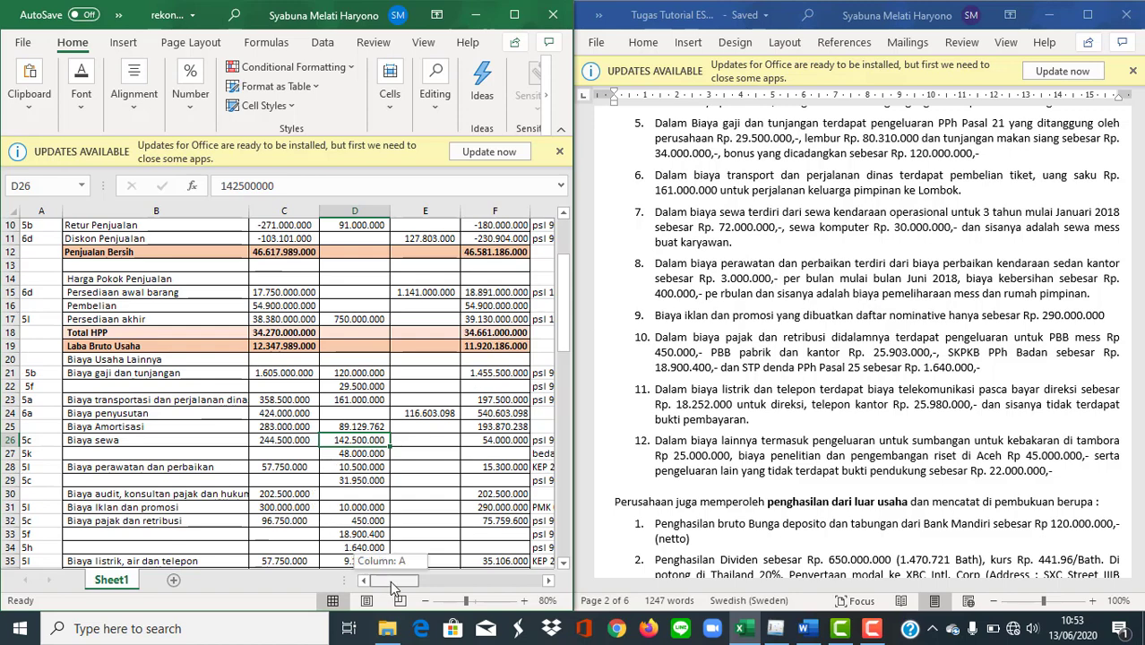
drag(390, 580, 415, 579)
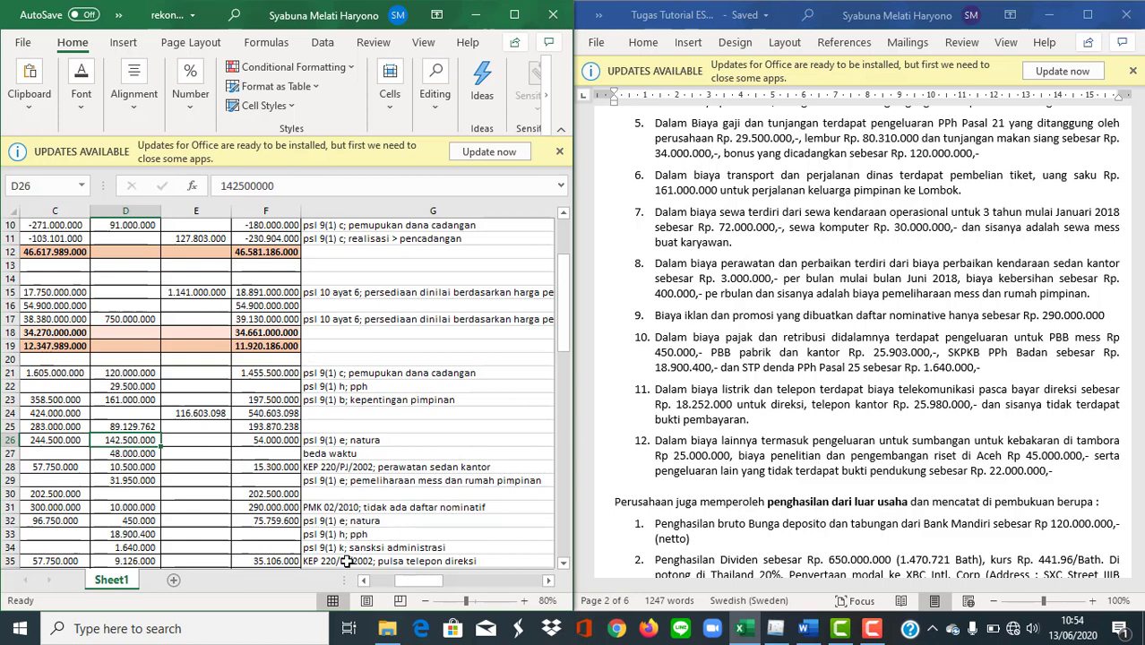
drag(435, 581, 418, 585)
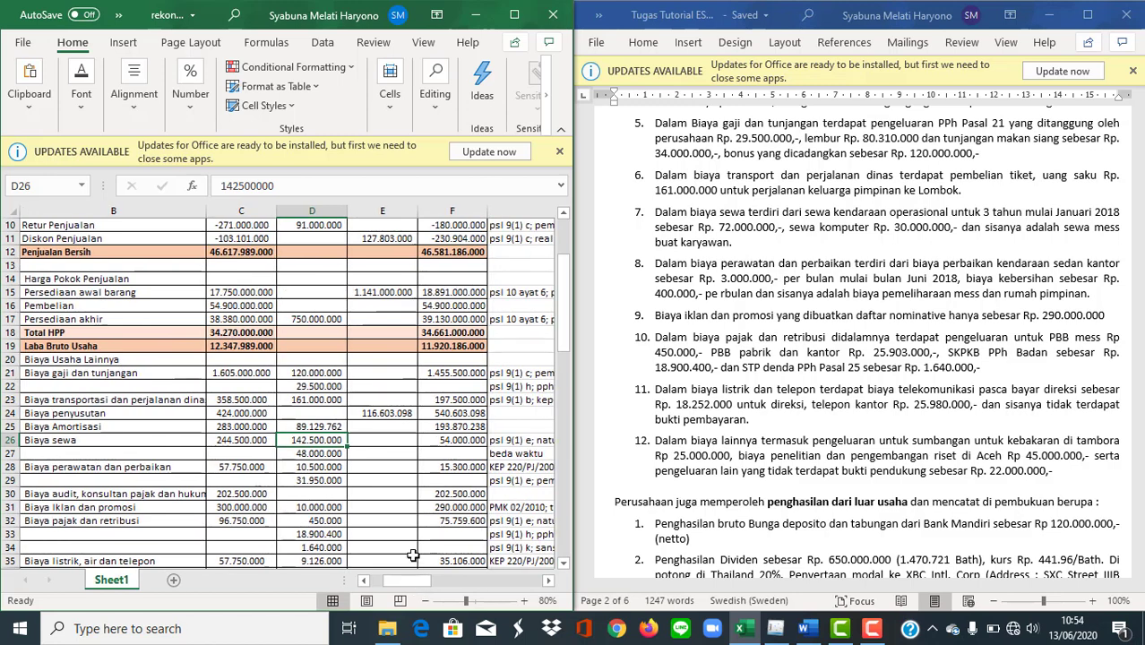
click(316, 470)
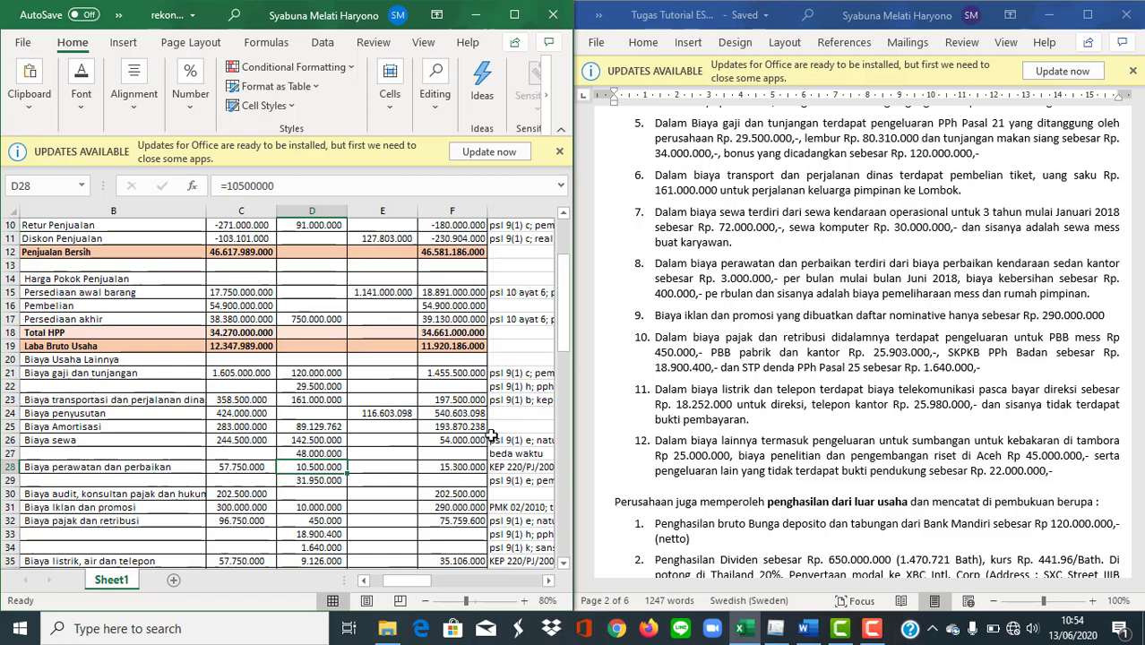
click(297, 485)
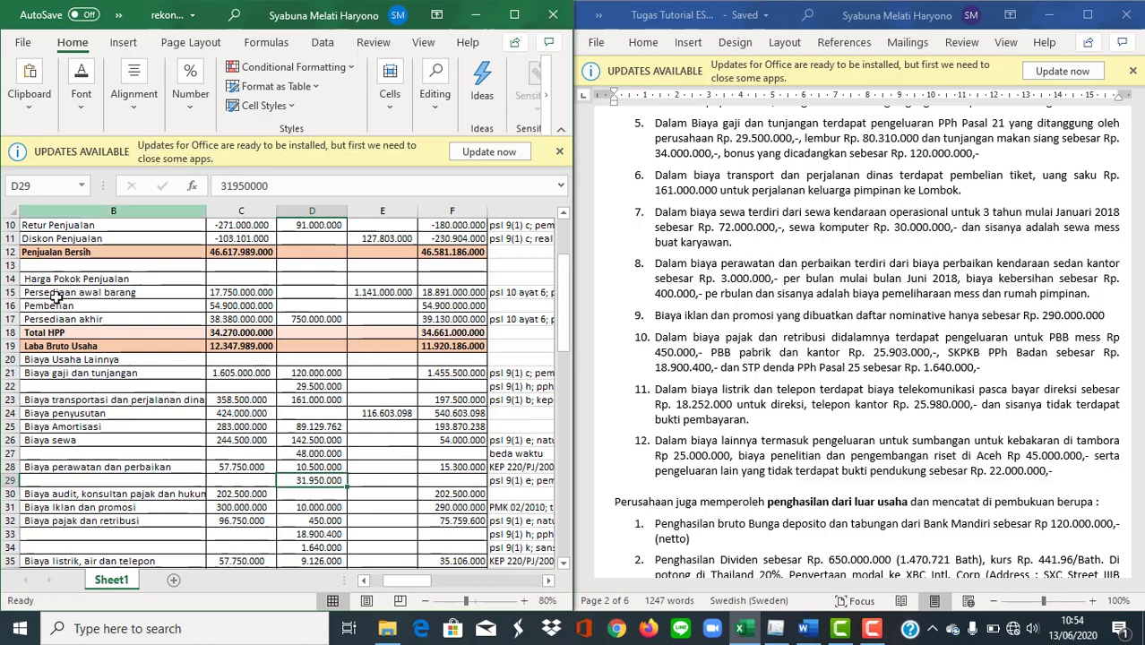
Compare the Biaya Iklan dan promosi correction in row 31 and its regulation note with point 9 of the Word assignment.
scroll(374, 466, down, 1)
mouse_move(386, 580)
mouse_down()
mouse_move(408, 579)
mouse_move(392, 582)
mouse_up()
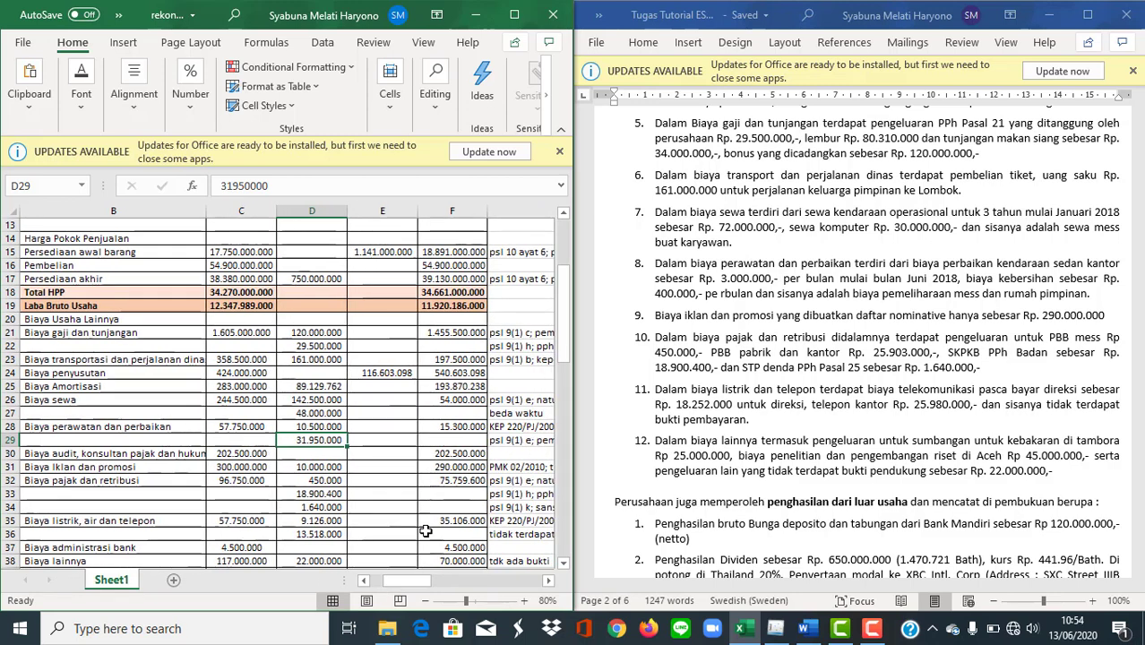
drag(405, 582, 393, 582)
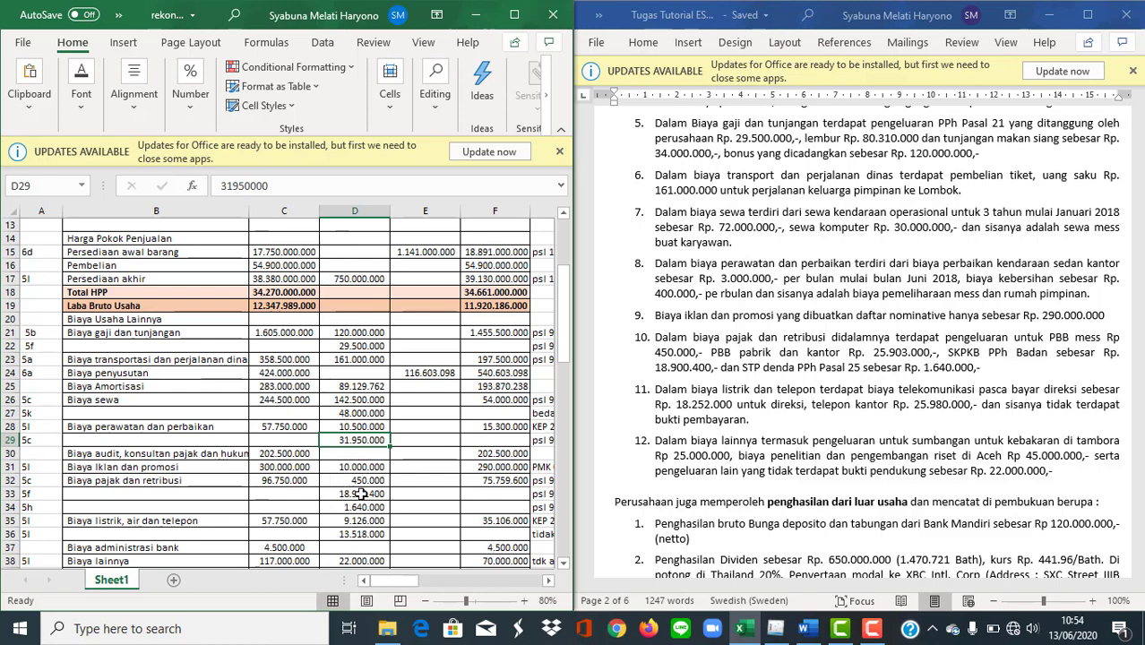
drag(404, 583, 424, 584)
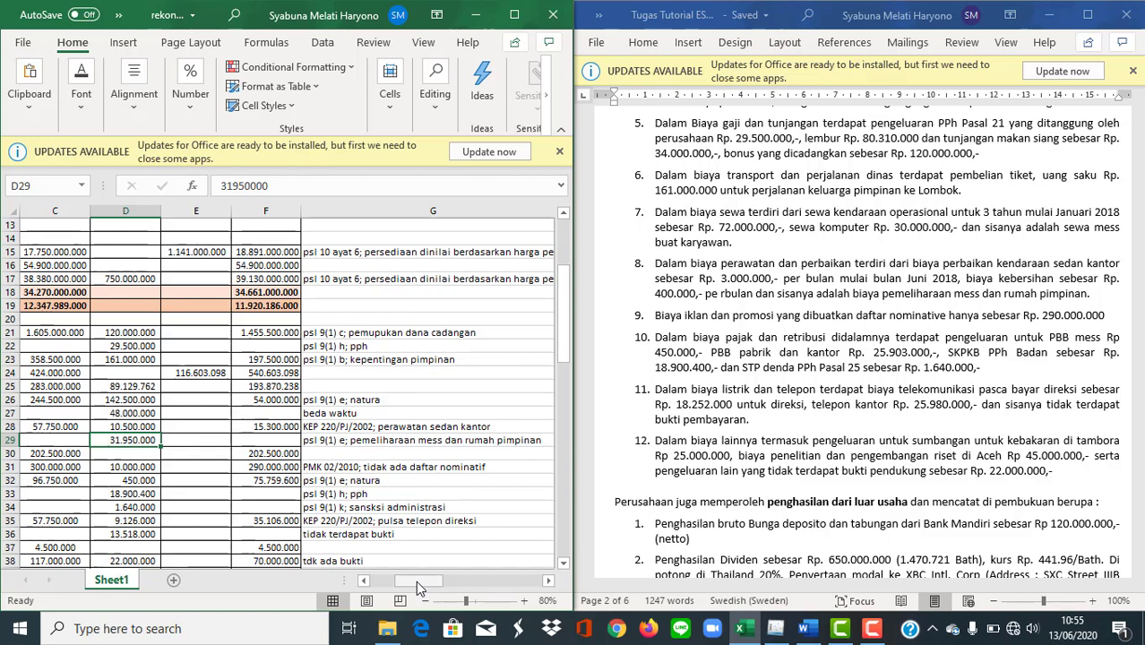
drag(415, 580, 378, 581)
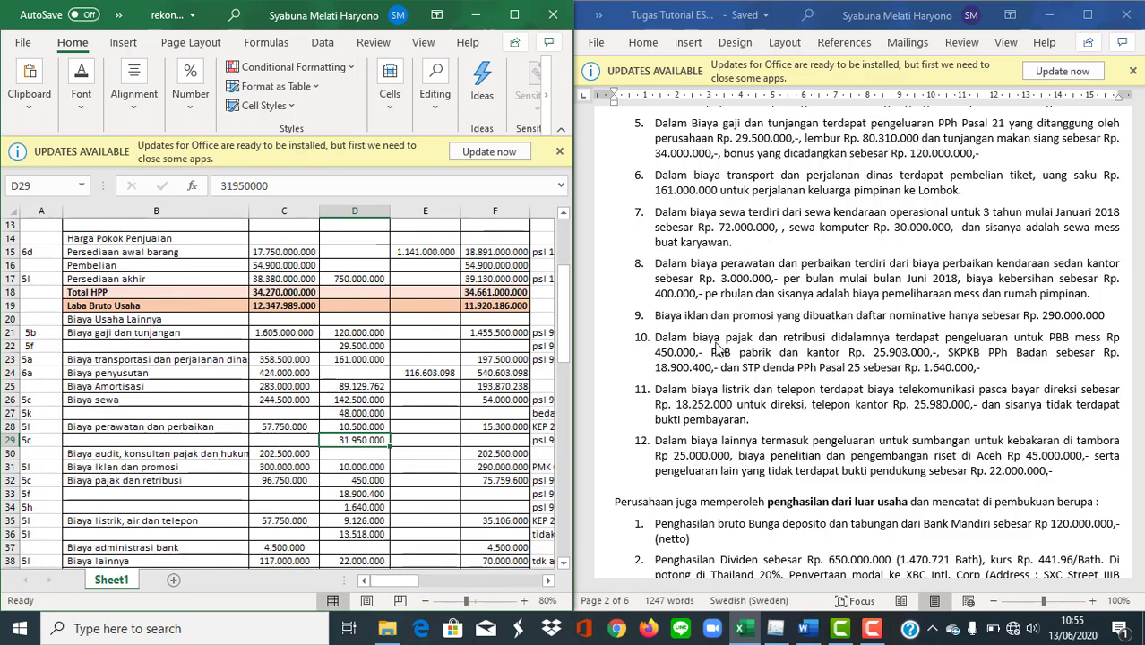
Review the Biaya pajak dan retribusi corrections in rows 32 to 34 and their article notes against point 10 of the Word assignment.
scroll(718, 348, down, 1)
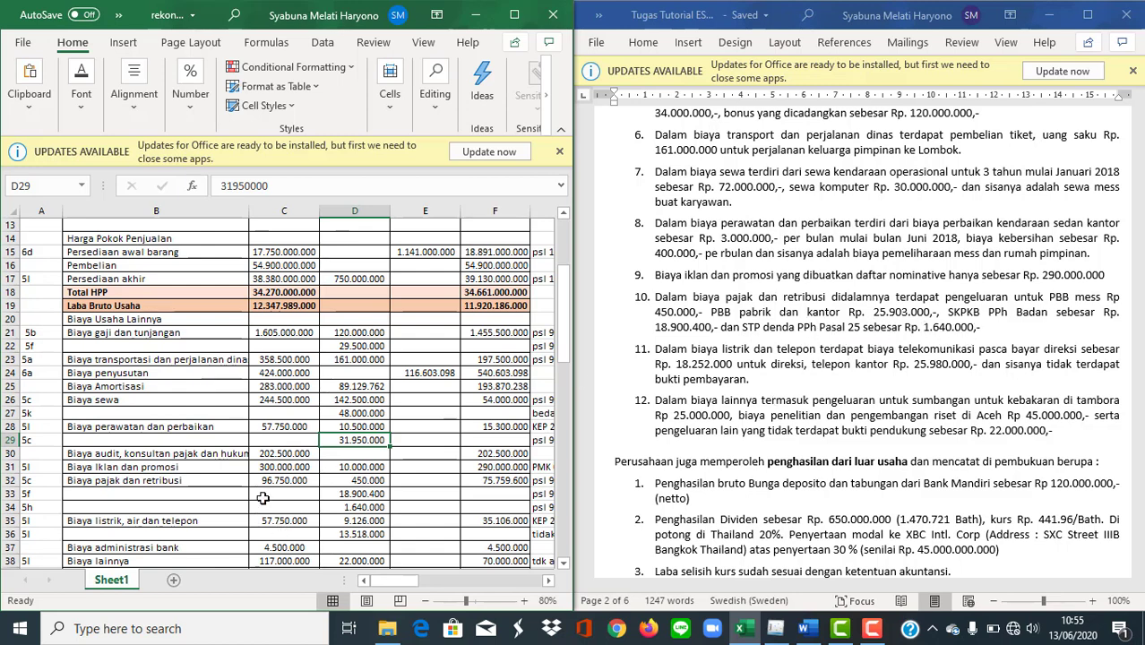
scroll(313, 466, down, 1)
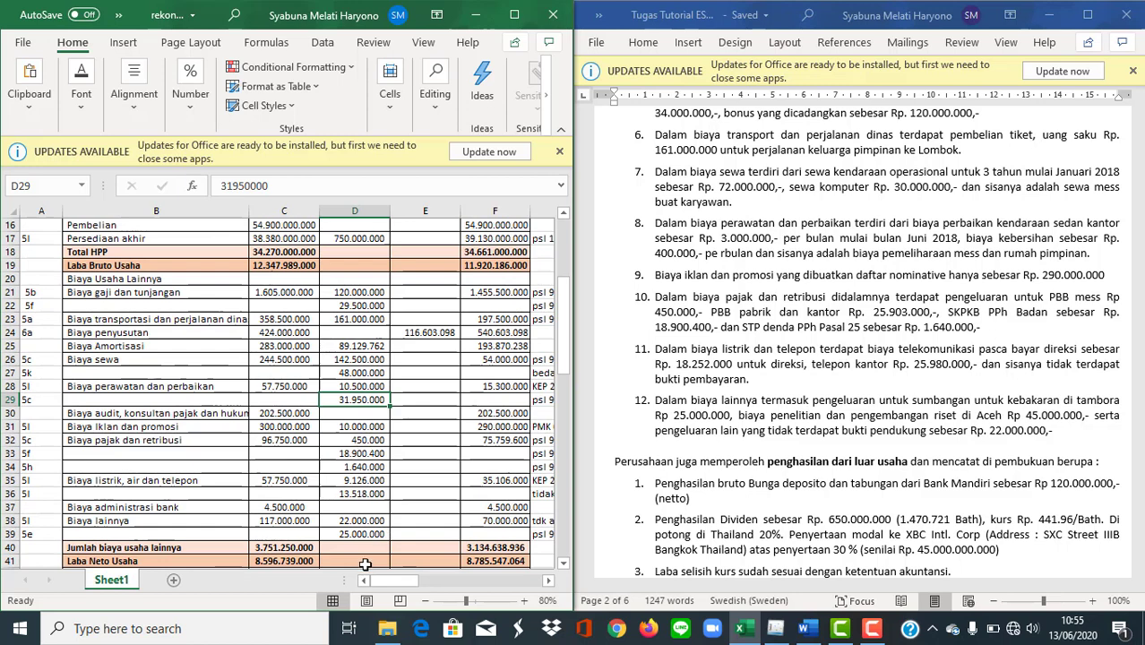
drag(412, 581, 445, 582)
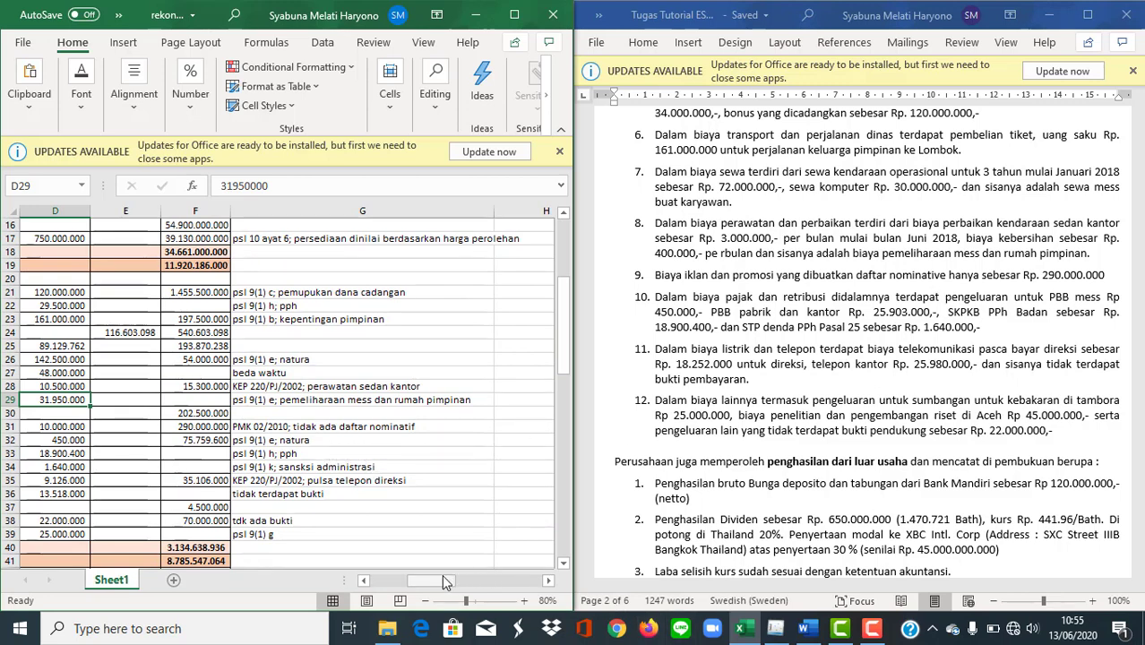
drag(445, 583, 391, 578)
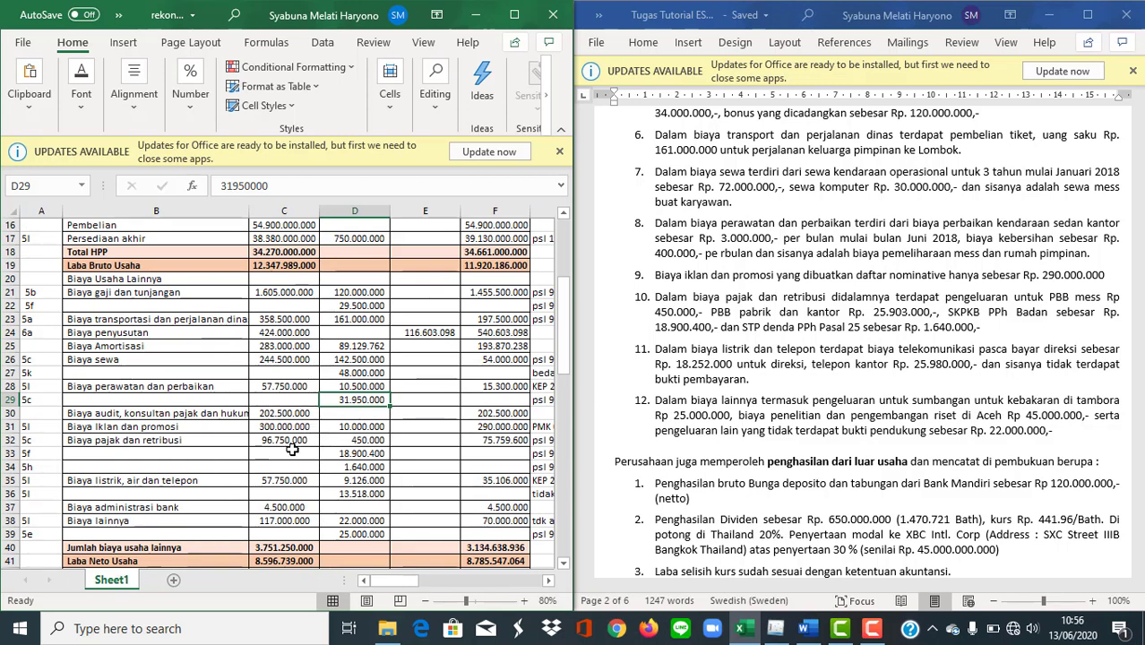
Compare the Biaya listrik, air dan telepon corrections in rows 35 and 36 and their notes with point 11 of the Word assignment.
scroll(280, 458, down, 1)
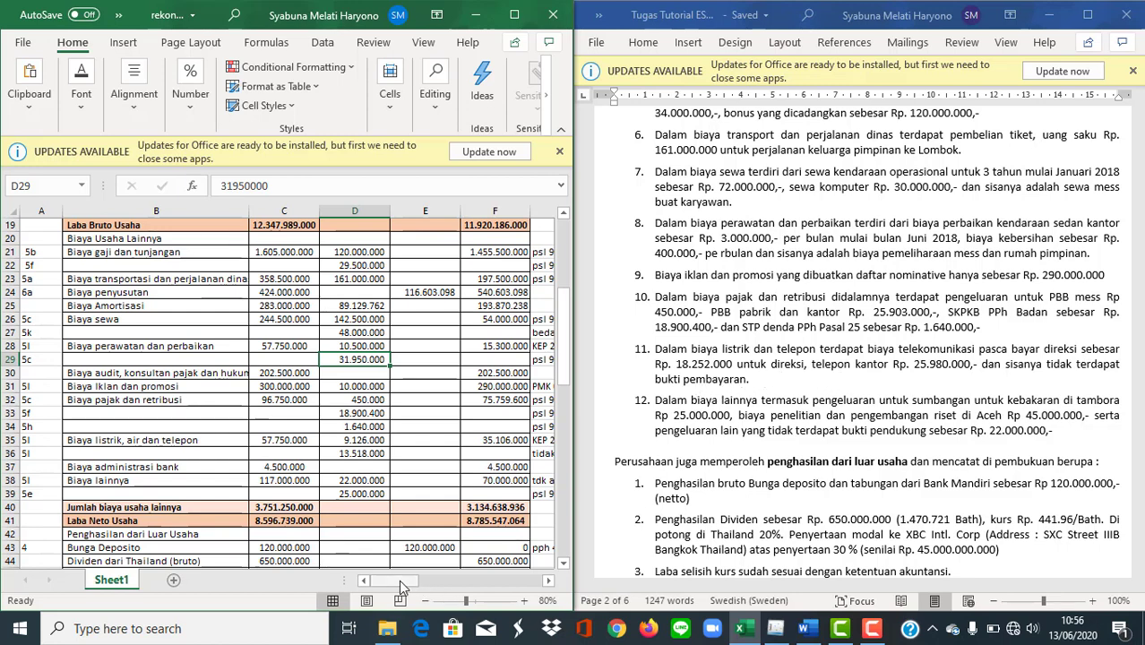
click(368, 441)
drag(407, 582, 437, 593)
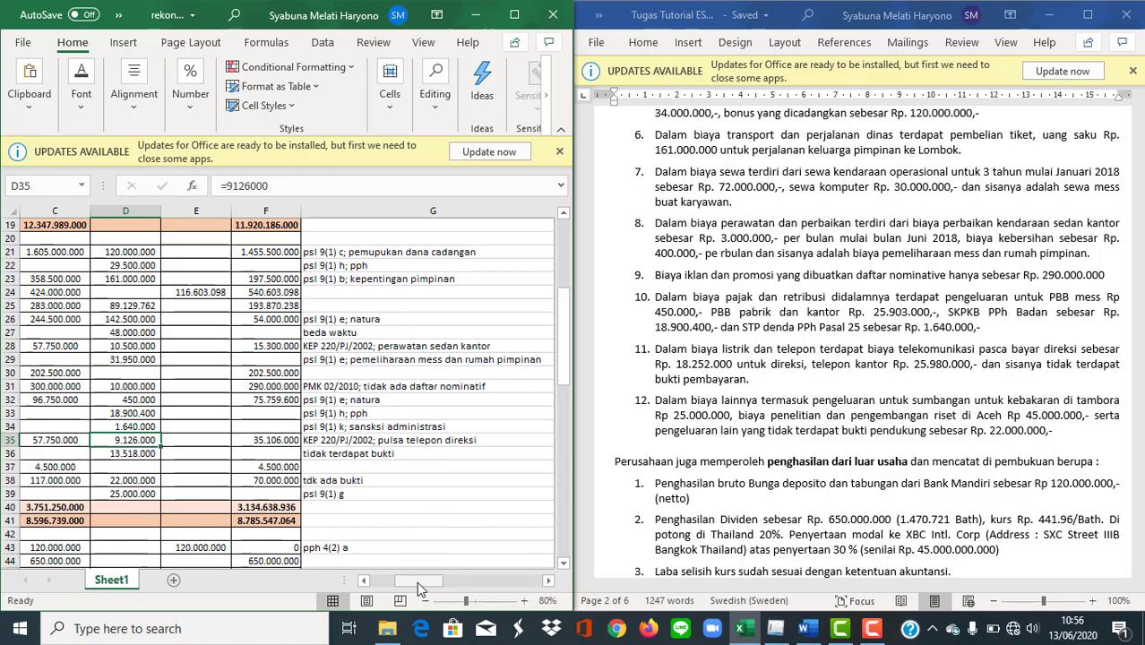
Compare the Biaya lainnya corrections in rows 38 and 39 with point 12 of the Word assignment.
drag(417, 581, 399, 591)
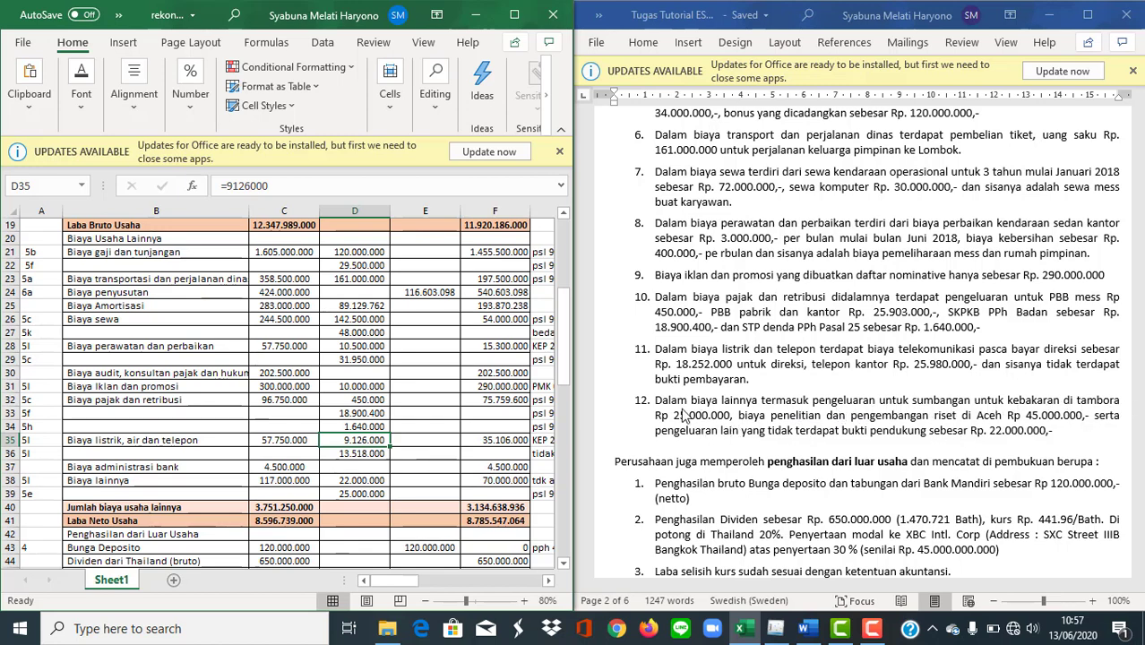
click(356, 495)
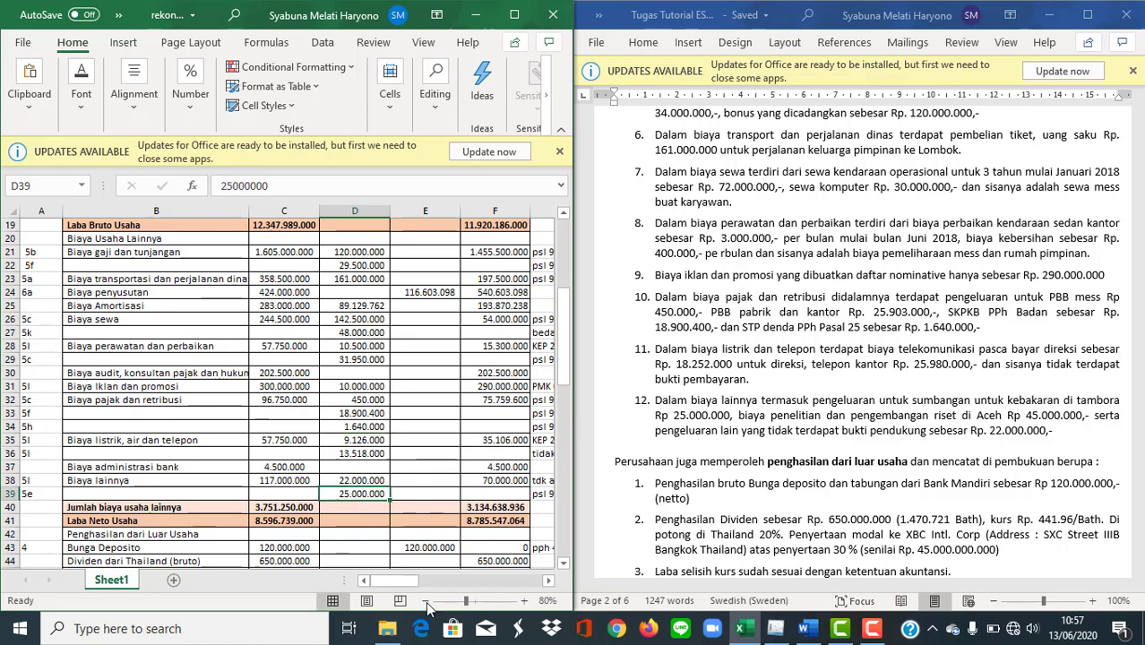
mouse_move(385, 579)
mouse_down()
mouse_move(413, 580)
mouse_move(386, 586)
mouse_up()
Check the fiscal Jumlah biaya usaha lainnya and Laba Neto Usaha formulas in F40 and F41, tracing the latter back to Laba Bruto Usaha.
scroll(420, 505, down, 3)
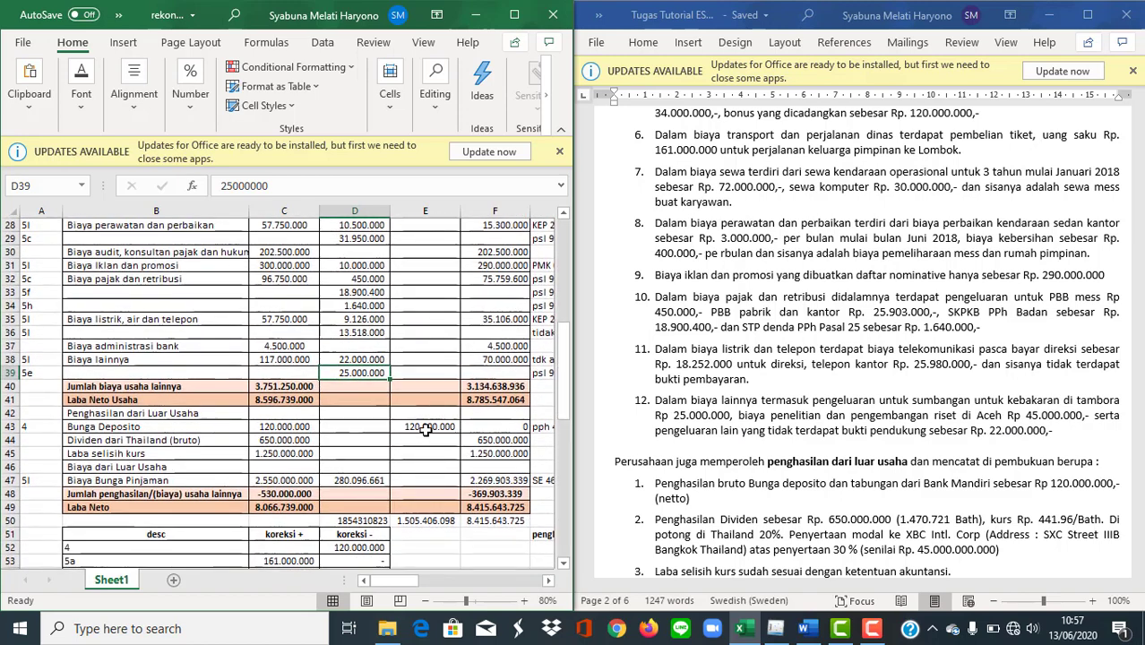
click(468, 386)
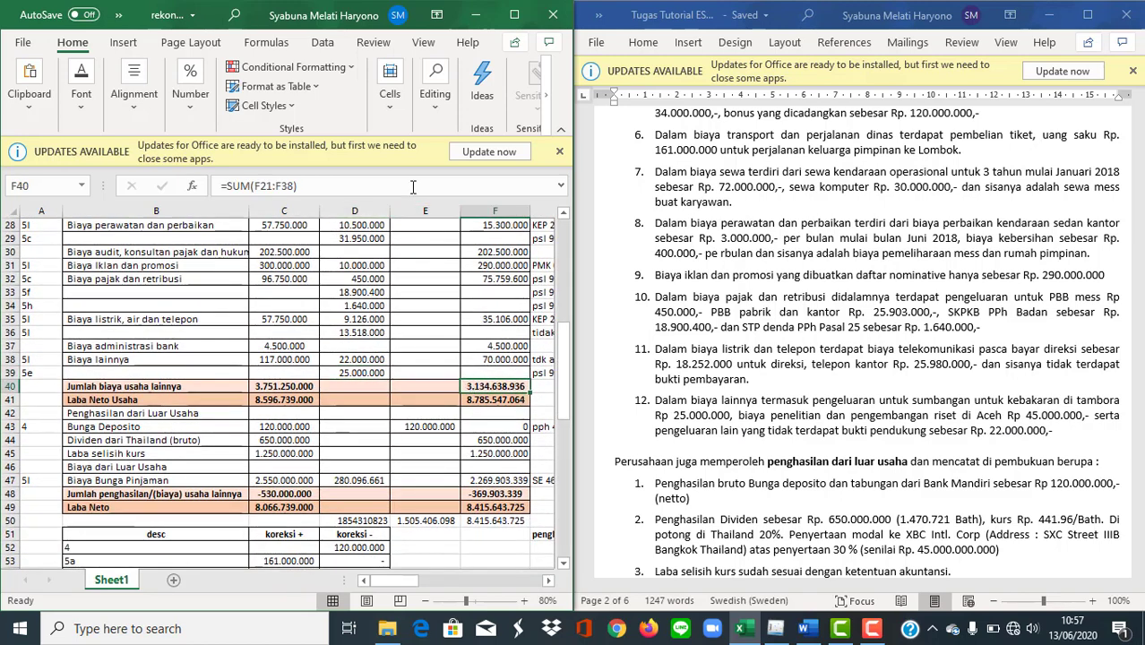
click(509, 401)
double_click(508, 400)
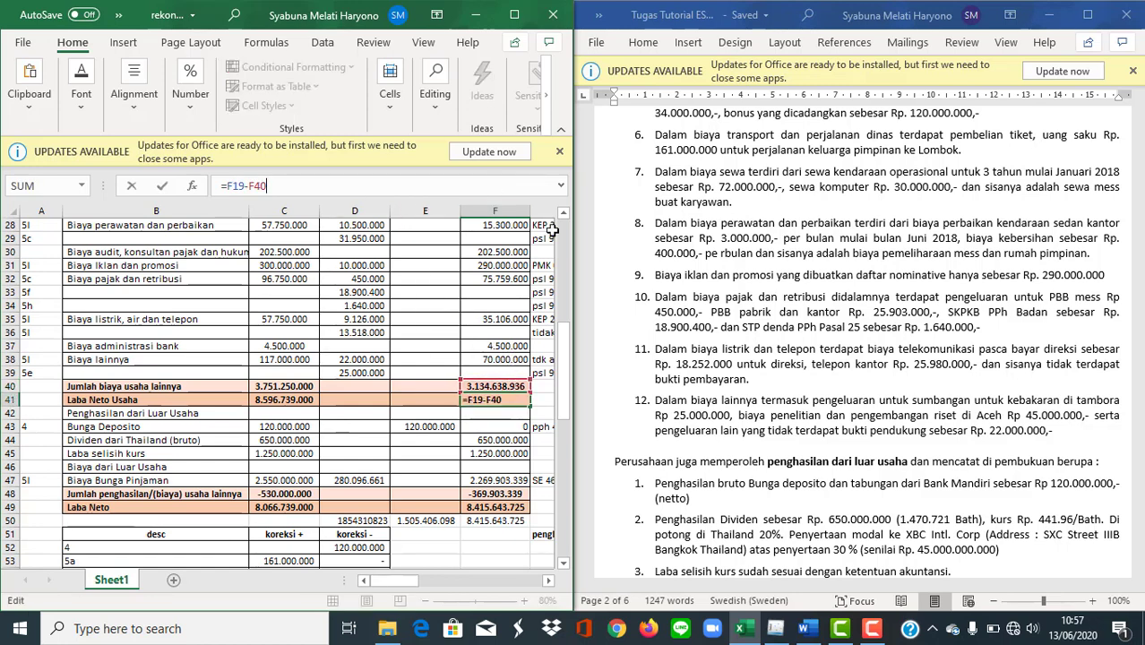
scroll(448, 424, up, 5)
scroll(448, 421, down, 3)
scroll(439, 412, up, 3)
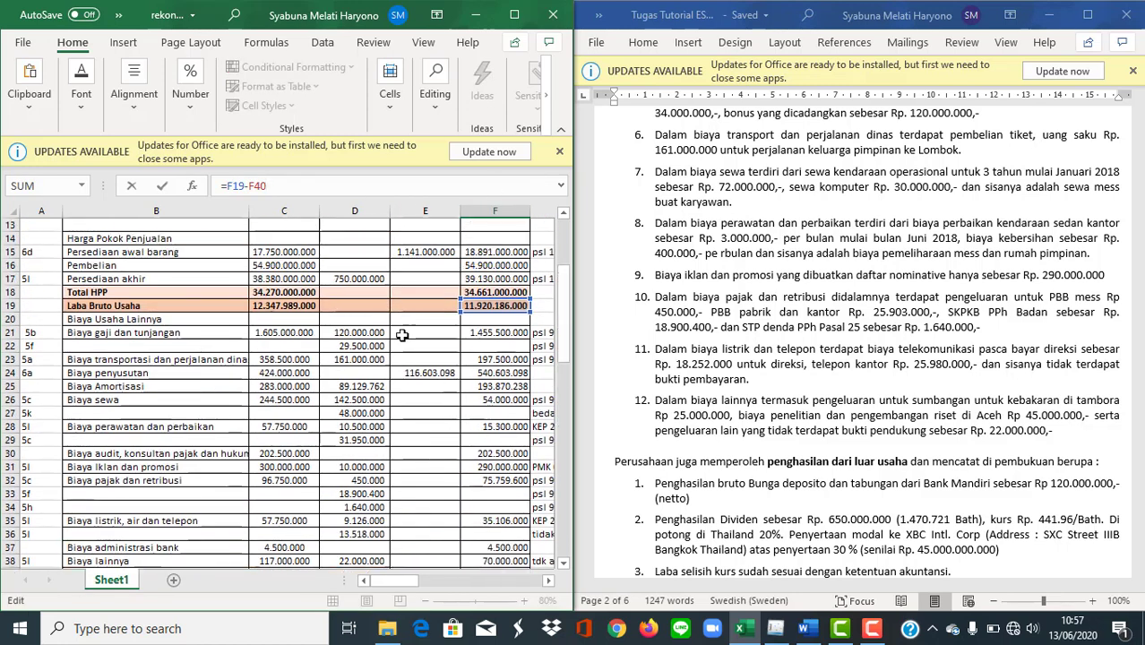
scroll(484, 376, down, 5)
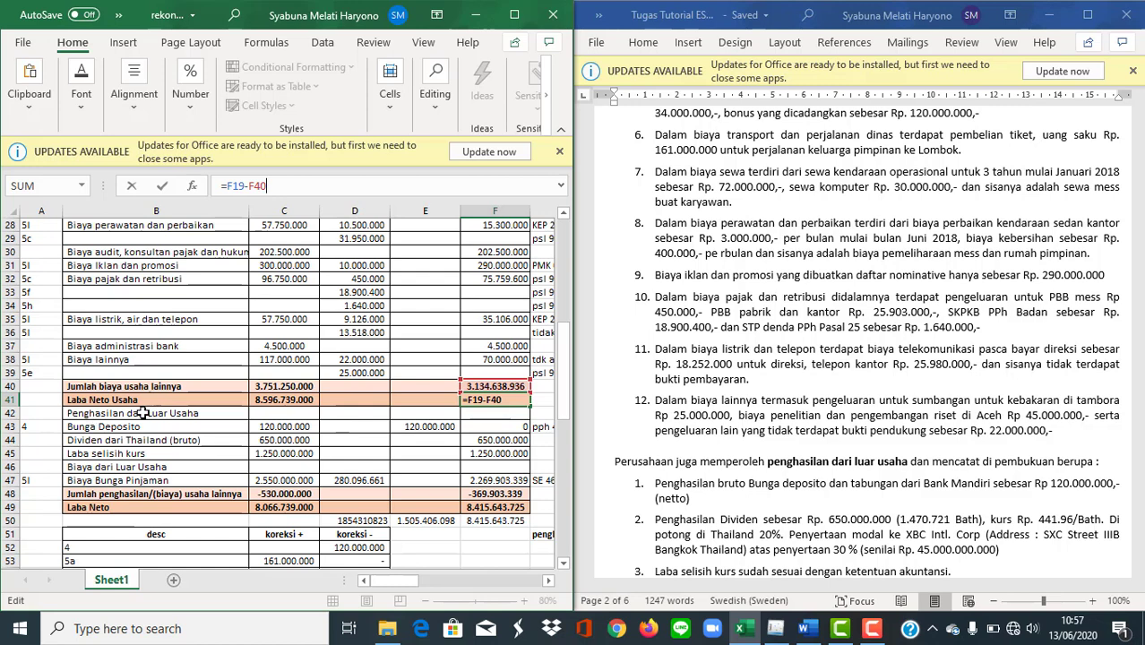
click(390, 416)
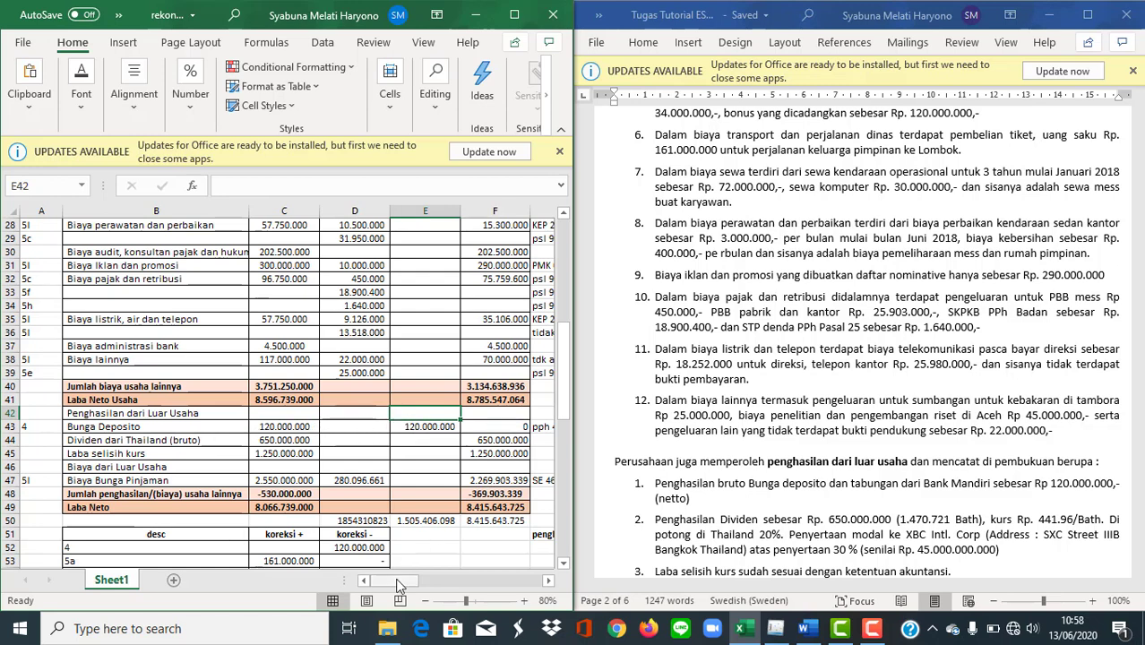
Compare the Bunga Deposito, Dividen dari Thailand and Laba selisih kurs rows with the assignment's penghasilan dari luar usaha points.
mouse_move(392, 580)
mouse_down()
mouse_move(414, 582)
mouse_move(397, 580)
mouse_up()
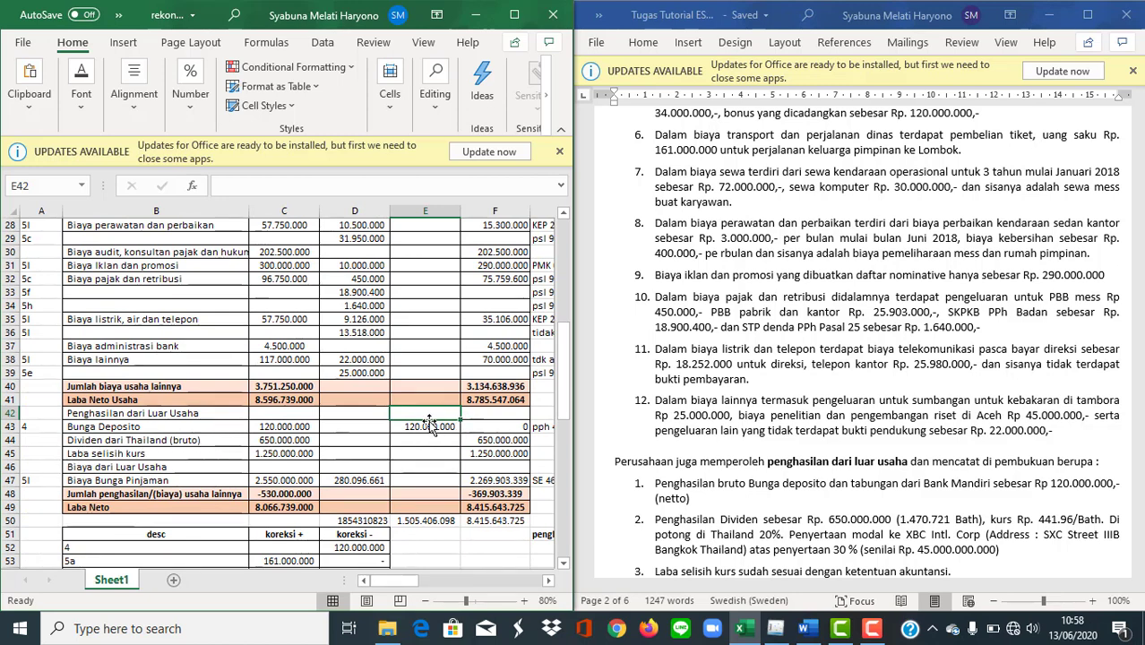
scroll(702, 431, down, 2)
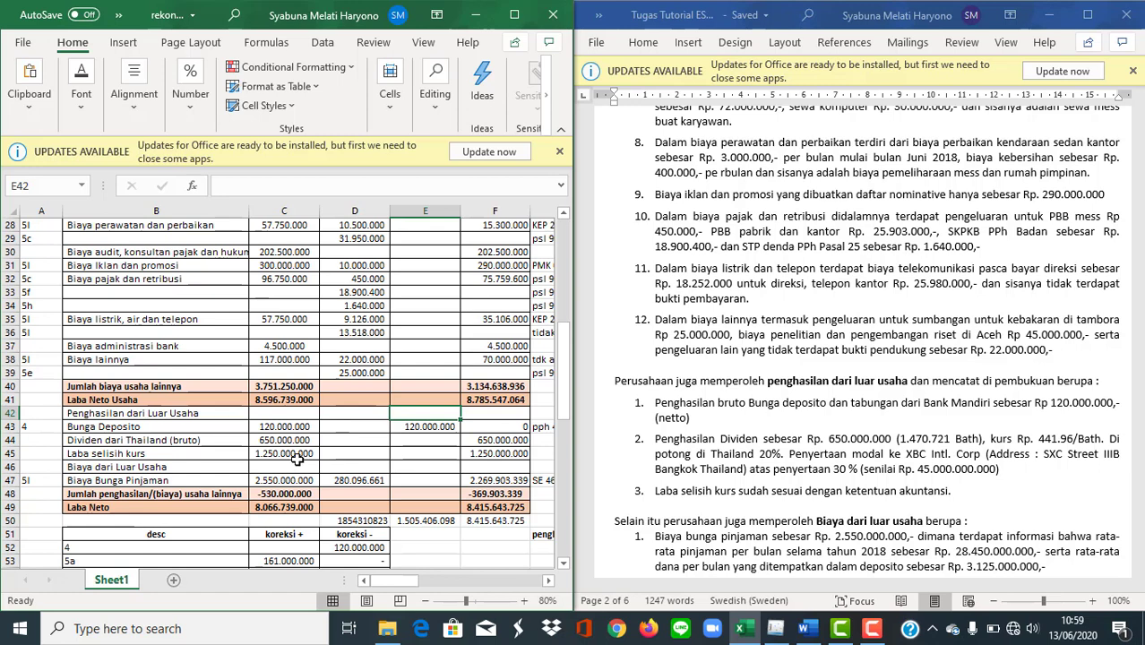
scroll(275, 459, down, 1)
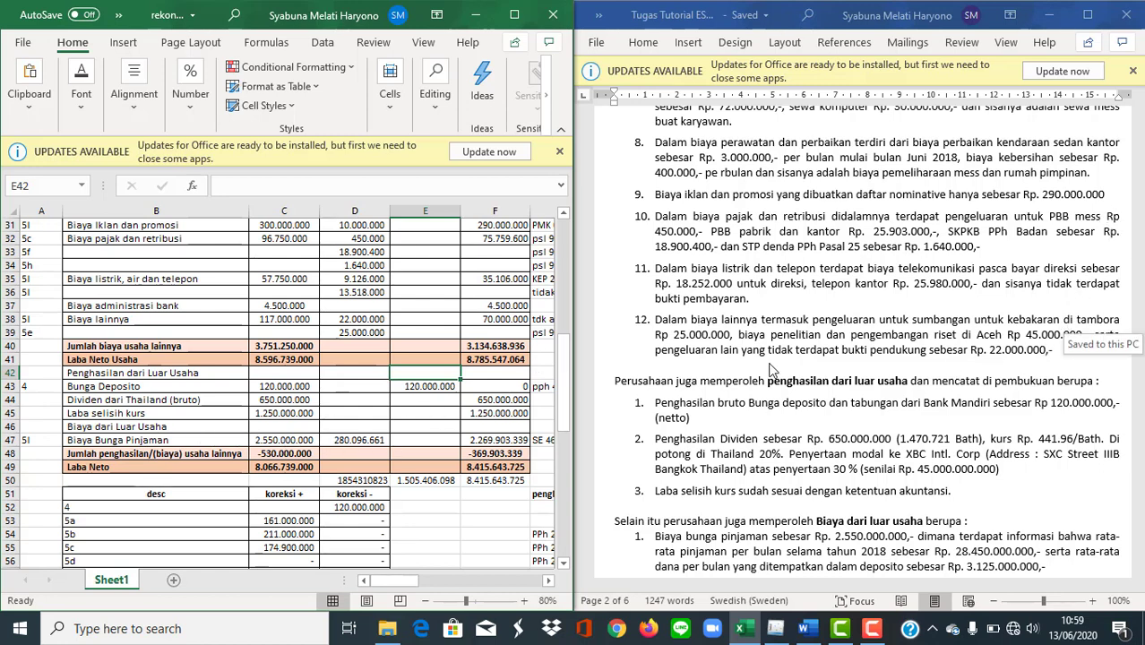
Check the Biaya Bunga Pinjaman correction formula in D47 against the assignment's Biaya dari luar usaha point.
scroll(826, 413, down, 3)
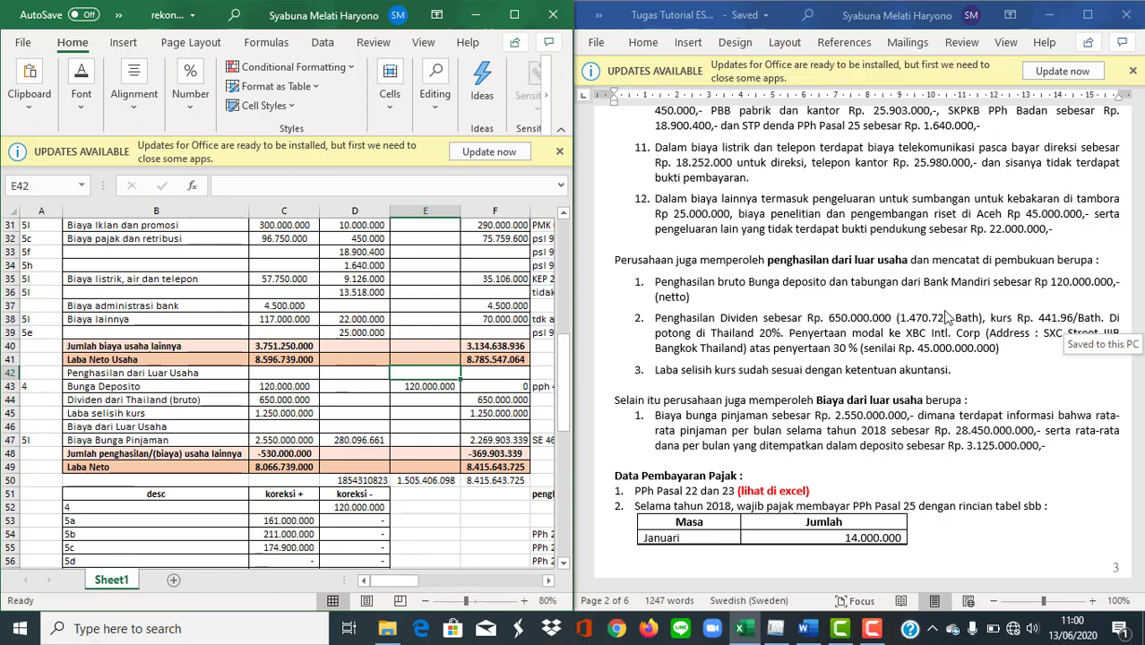
click(376, 437)
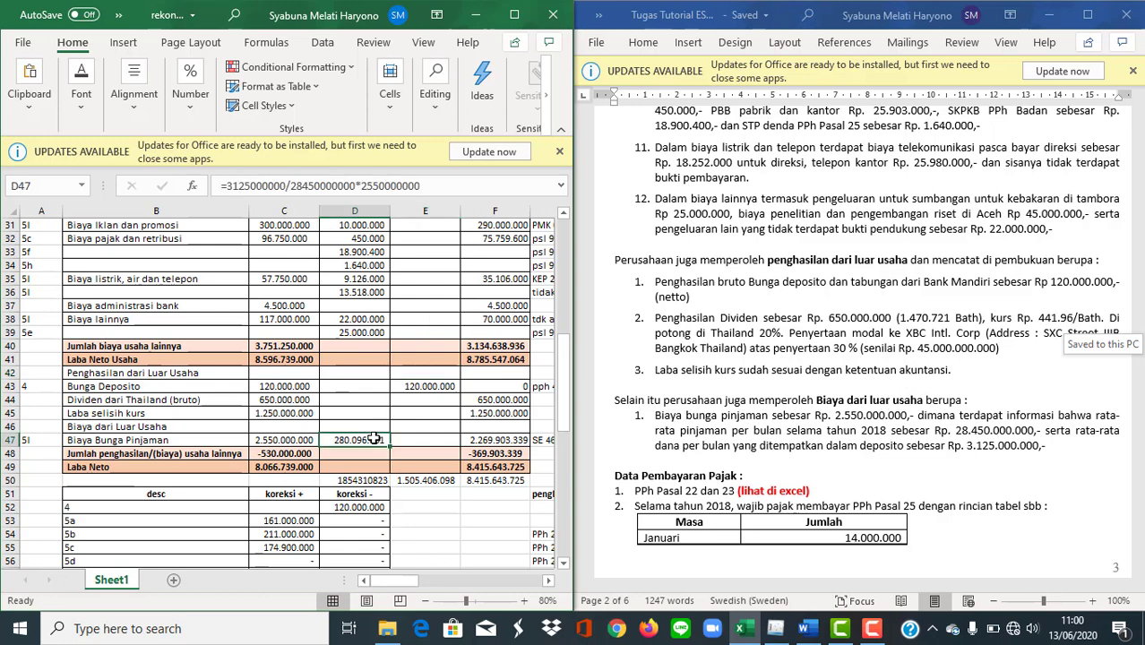
drag(385, 581, 385, 582)
drag(399, 583, 377, 579)
click(497, 188)
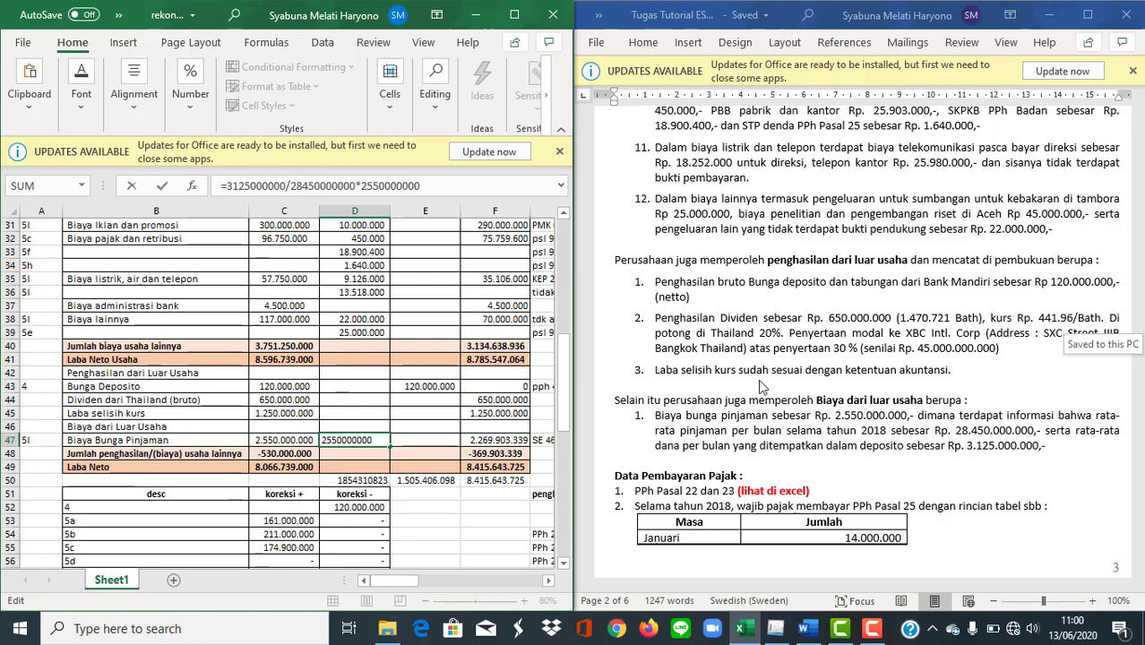
click(425, 440)
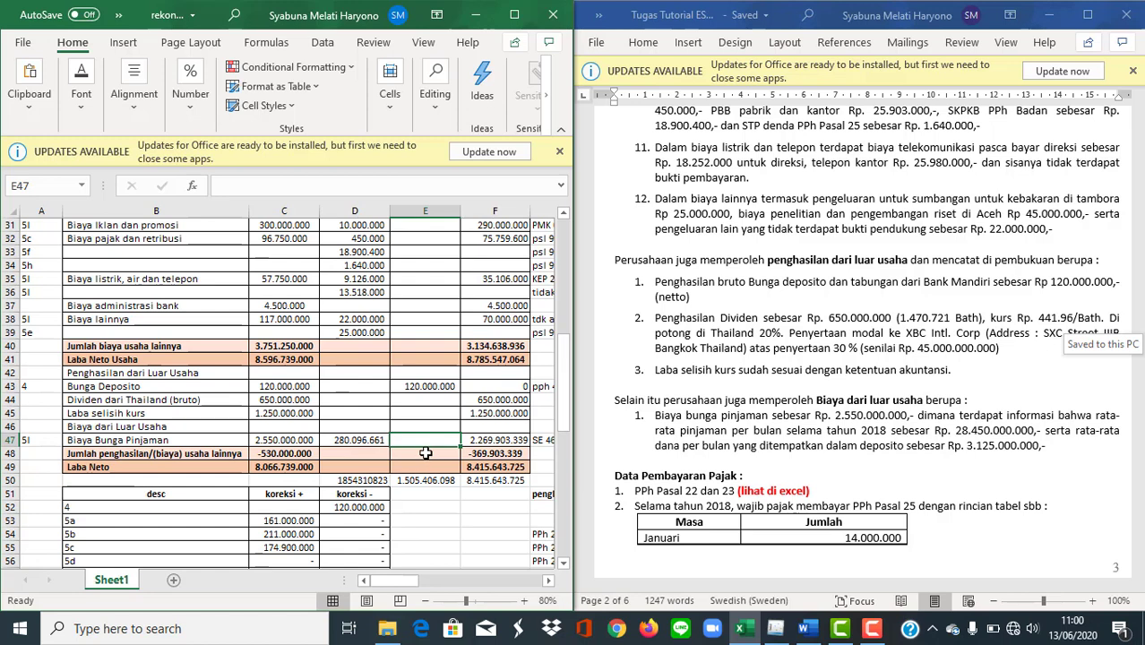
Inspect the fiscal Jumlah penghasilan/(biaya) usaha lainnya and Laba Neto formulas in F48 and F49.
scroll(425, 453, down, 1)
click(491, 412)
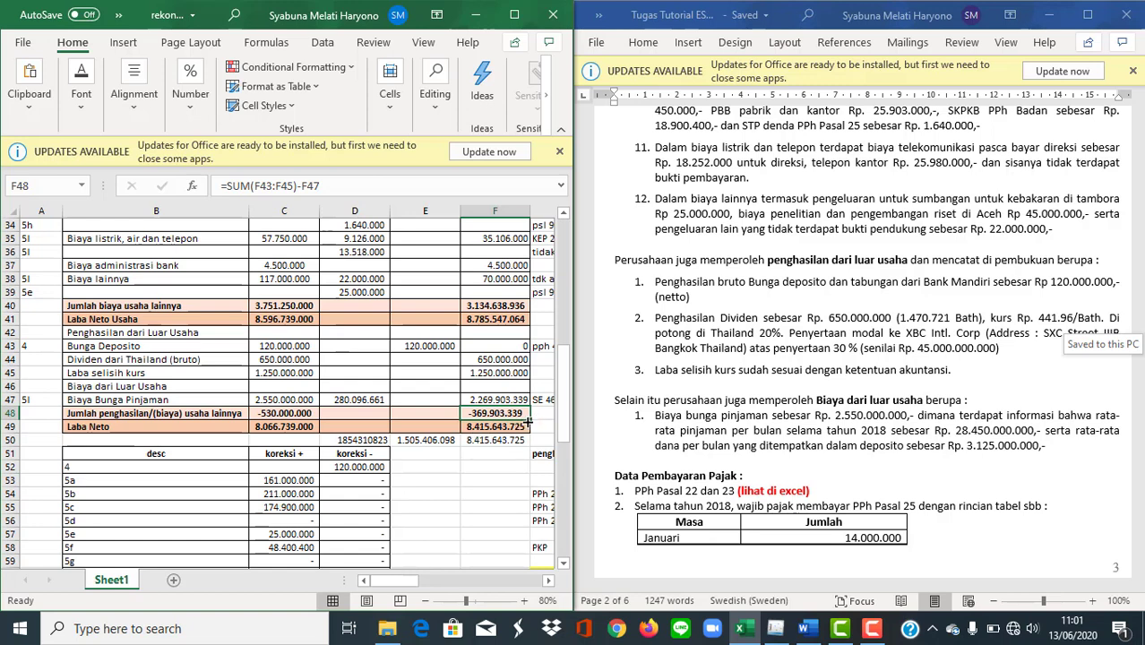
click(498, 428)
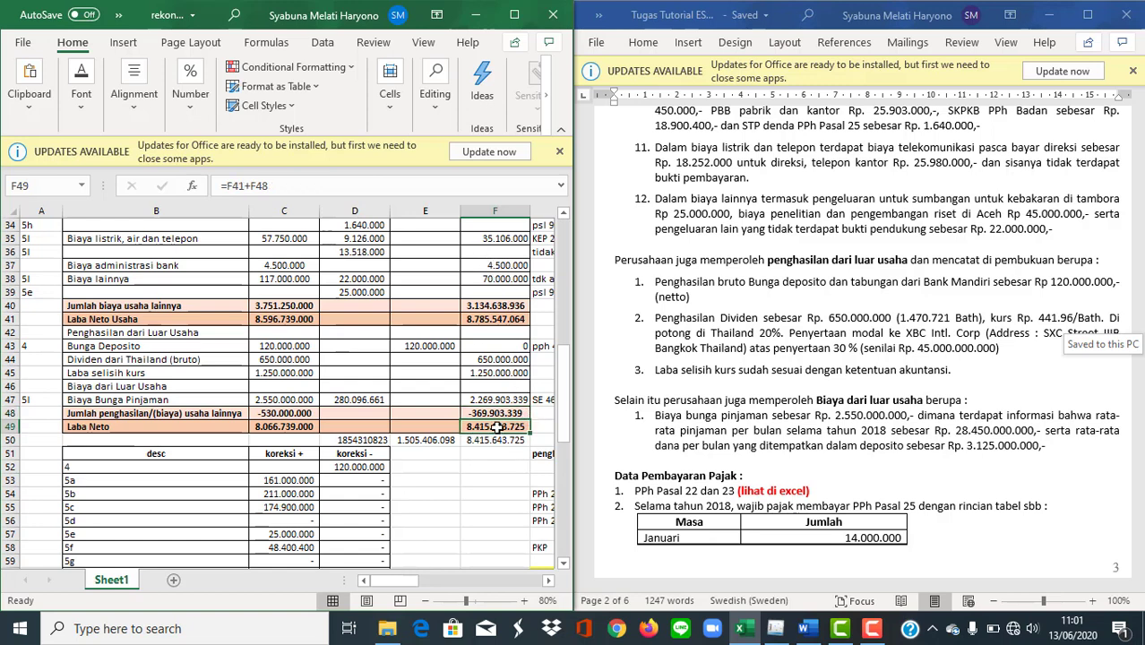
click(445, 181)
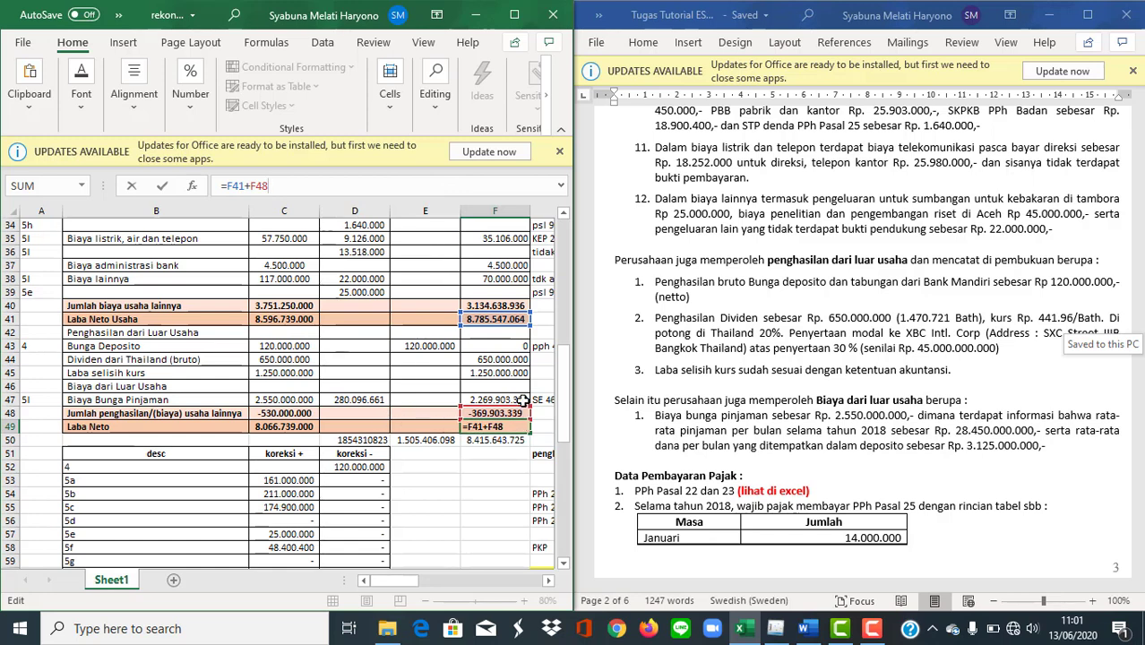
key(Return)
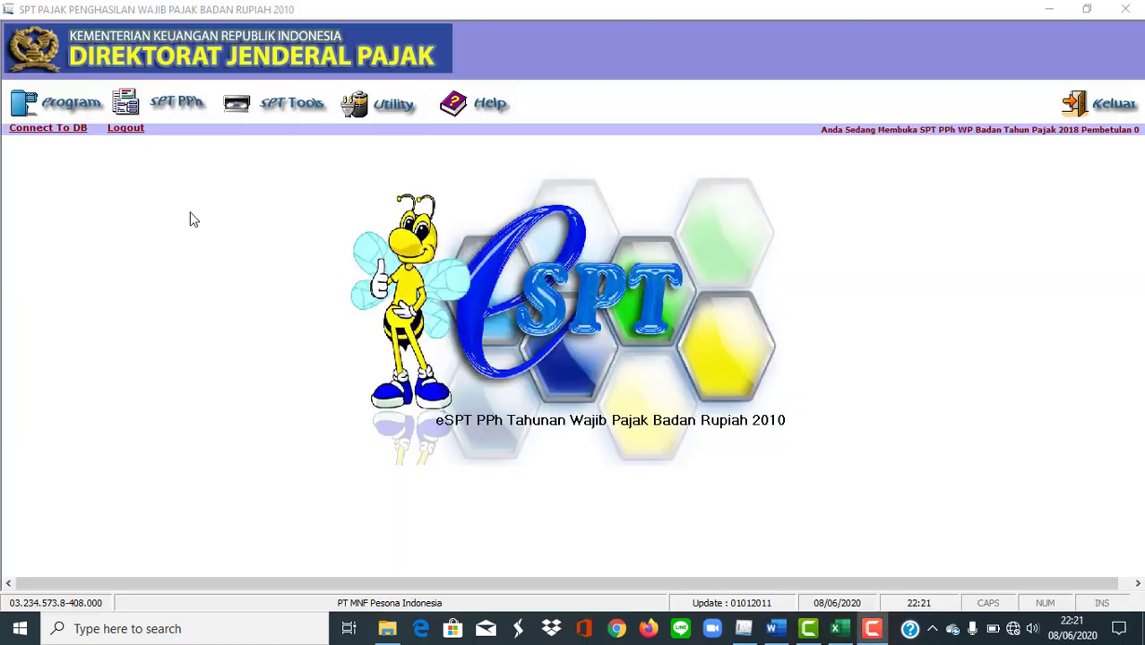
In e-SPT, open Formulir 1771-I - Penghitungan Penghasilan Neto Fiskal.
click(183, 113)
mouse_move(277, 153)
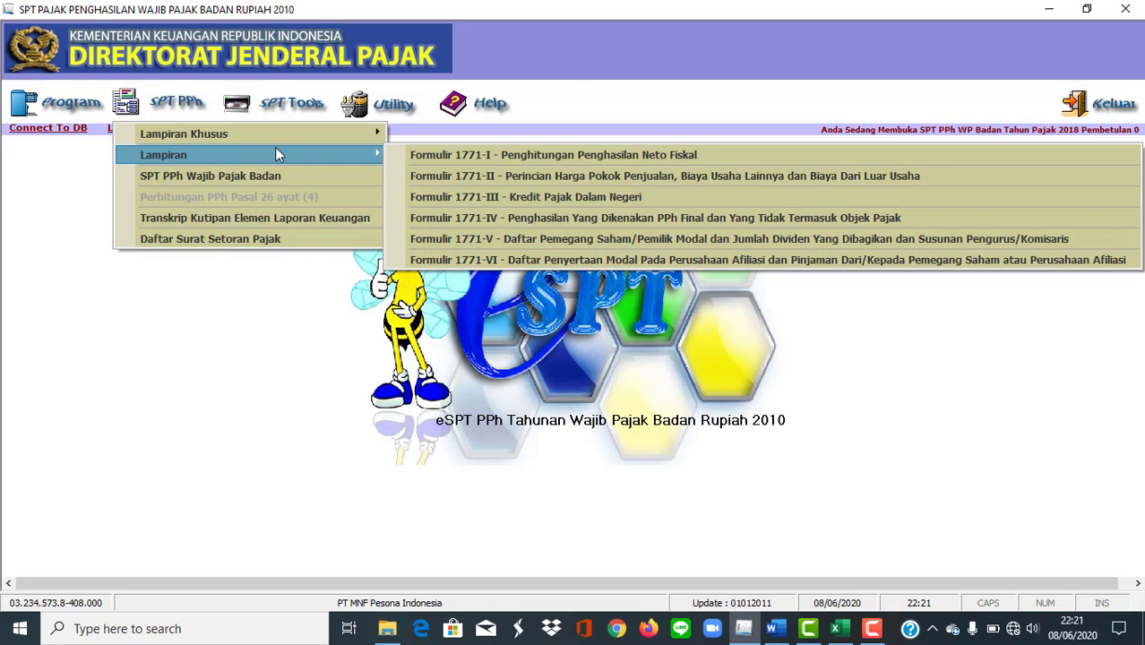
click(449, 156)
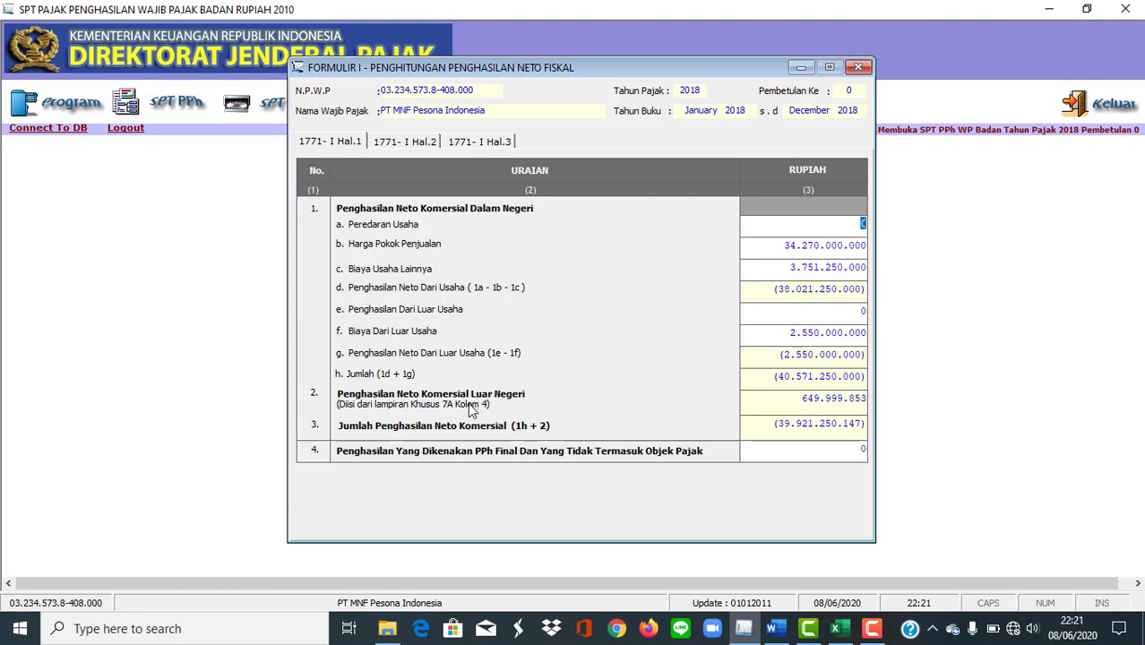
Examine the Penghasilan Neto Komersial Luar Negeri amount carried over from Lampiran Khusus 7A on the form's first page.
click(782, 405)
click(709, 399)
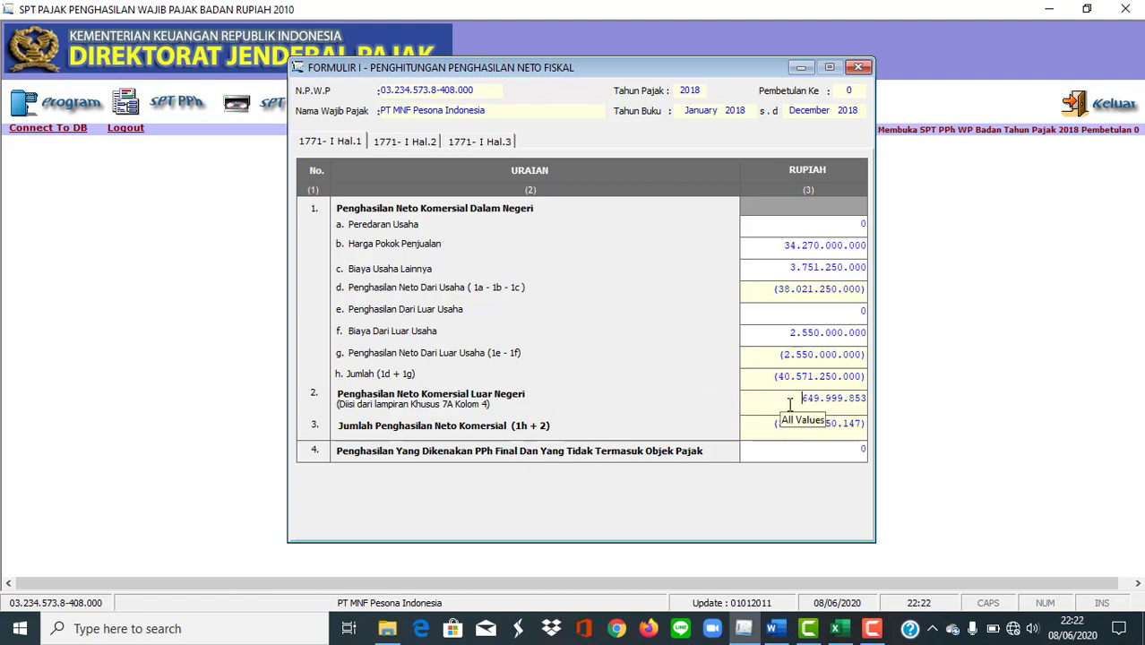
drag(795, 406, 846, 407)
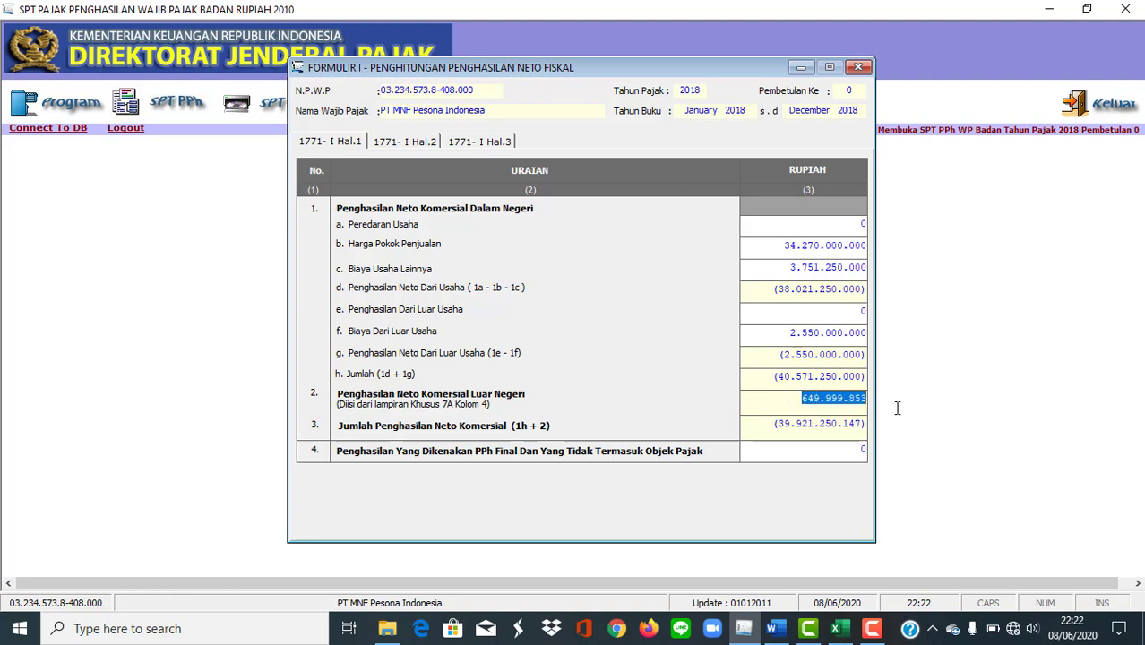
click(782, 406)
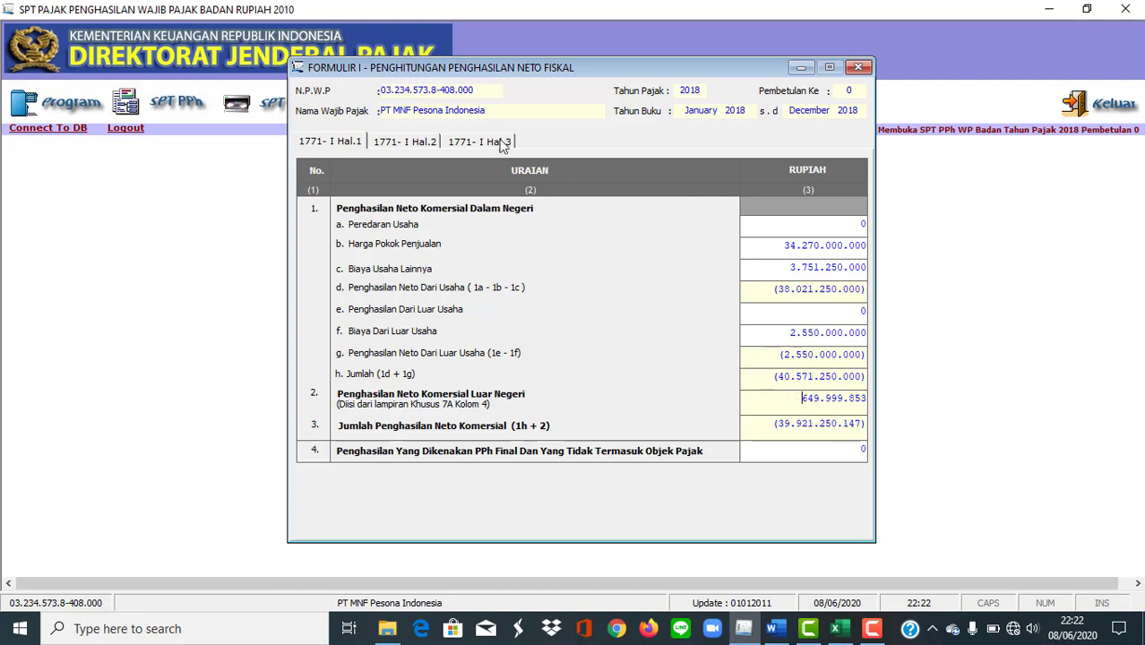
Review the positive and negative fiscal adjustments on pages 2 and 3 of the form, and return to page 1.
click(400, 143)
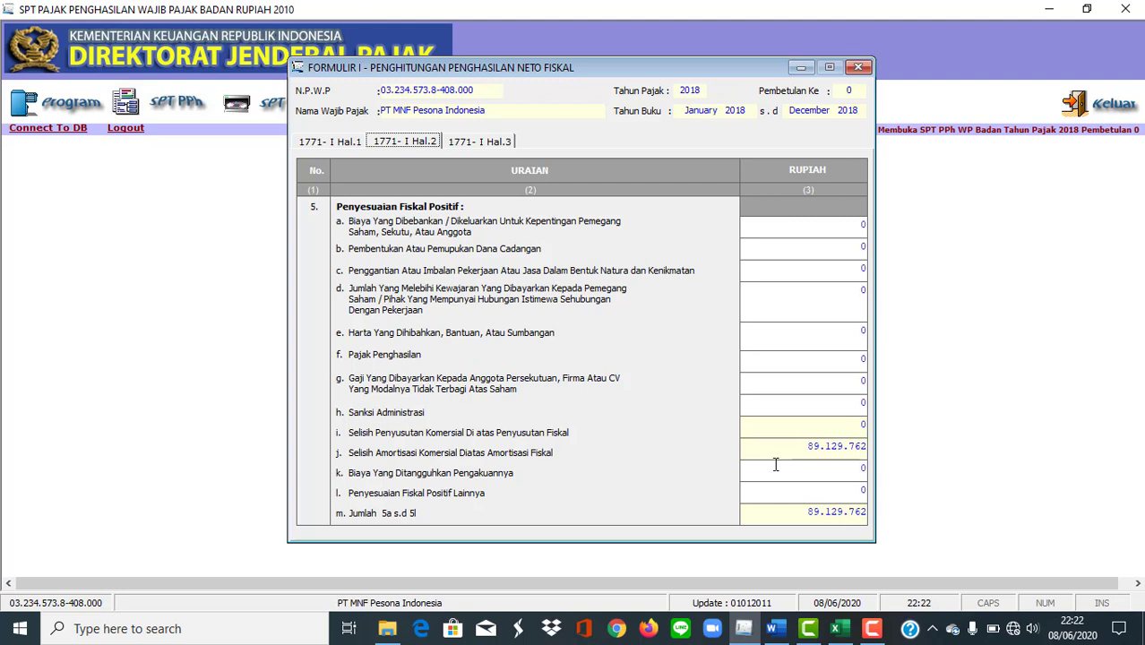
click(494, 146)
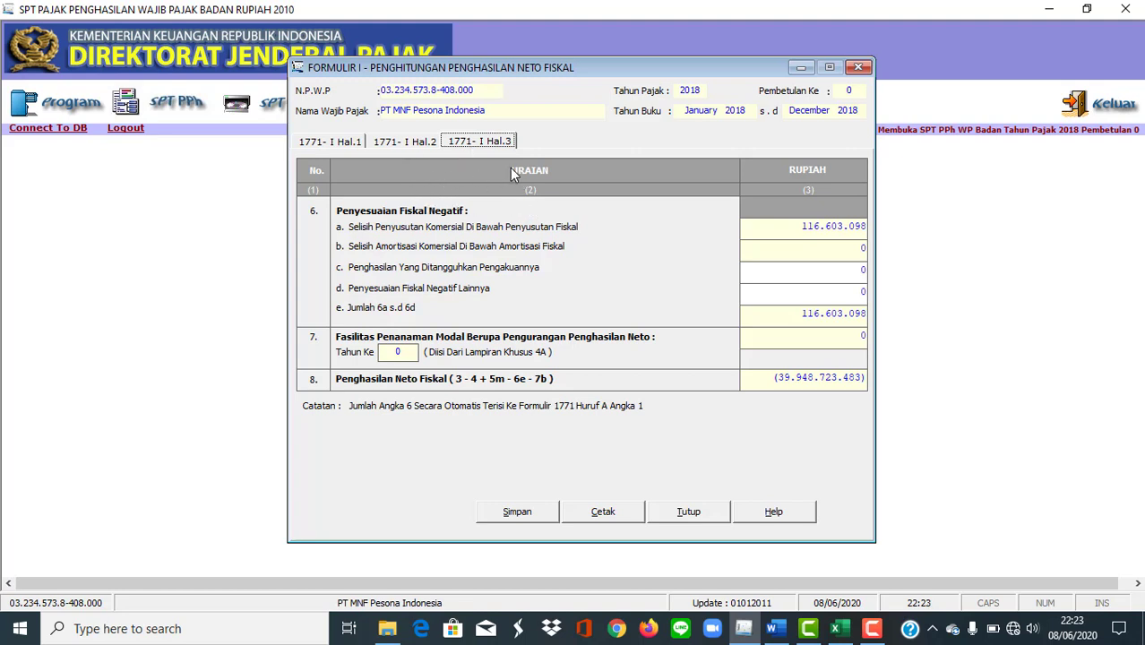
click(349, 143)
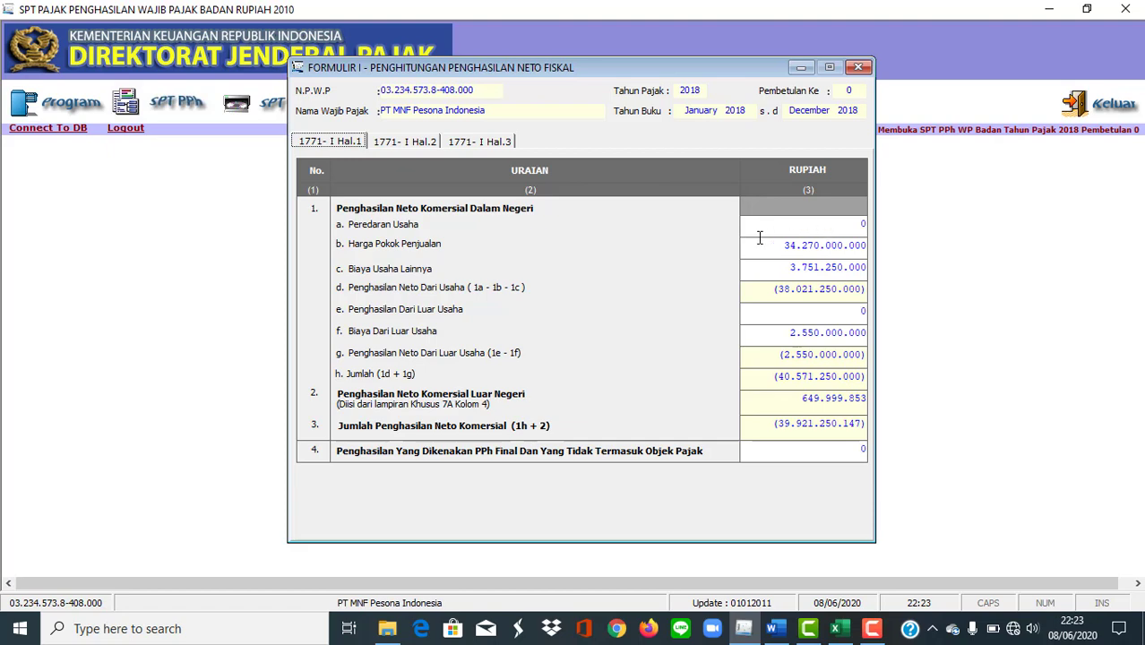
Look up the commercial Penjualan Bersih in the Excel reconciliation workbook and set Peredaran Usaha in Formulir 1771-I to 46.617.989.000.
click(838, 628)
scroll(237, 327, down, 7)
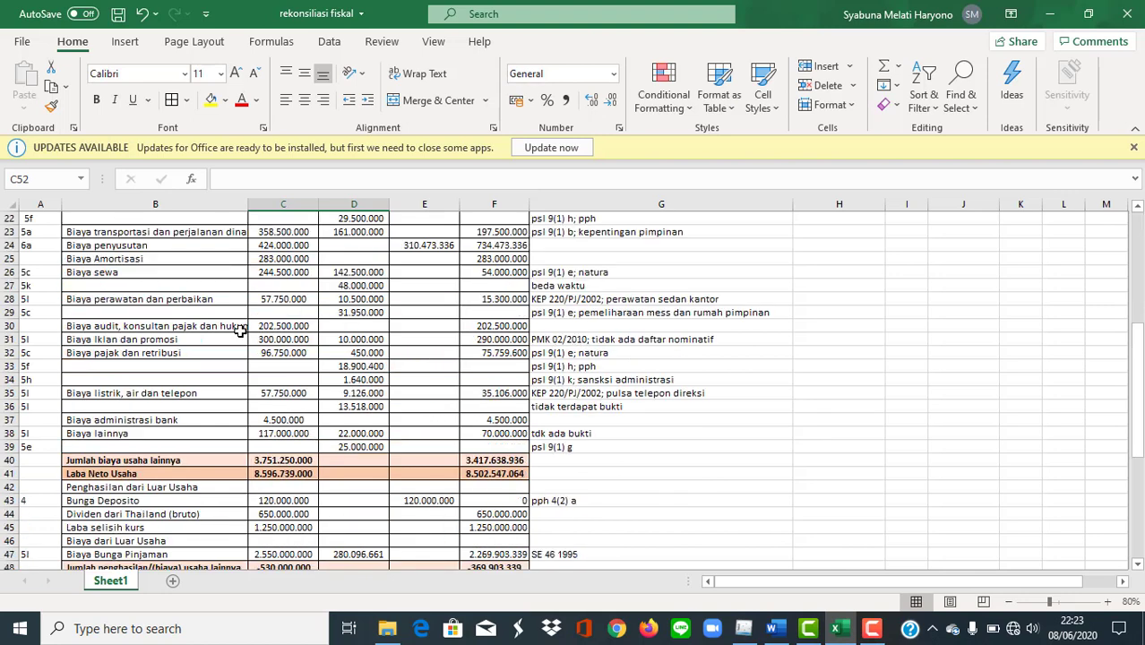
scroll(237, 327, up, 7)
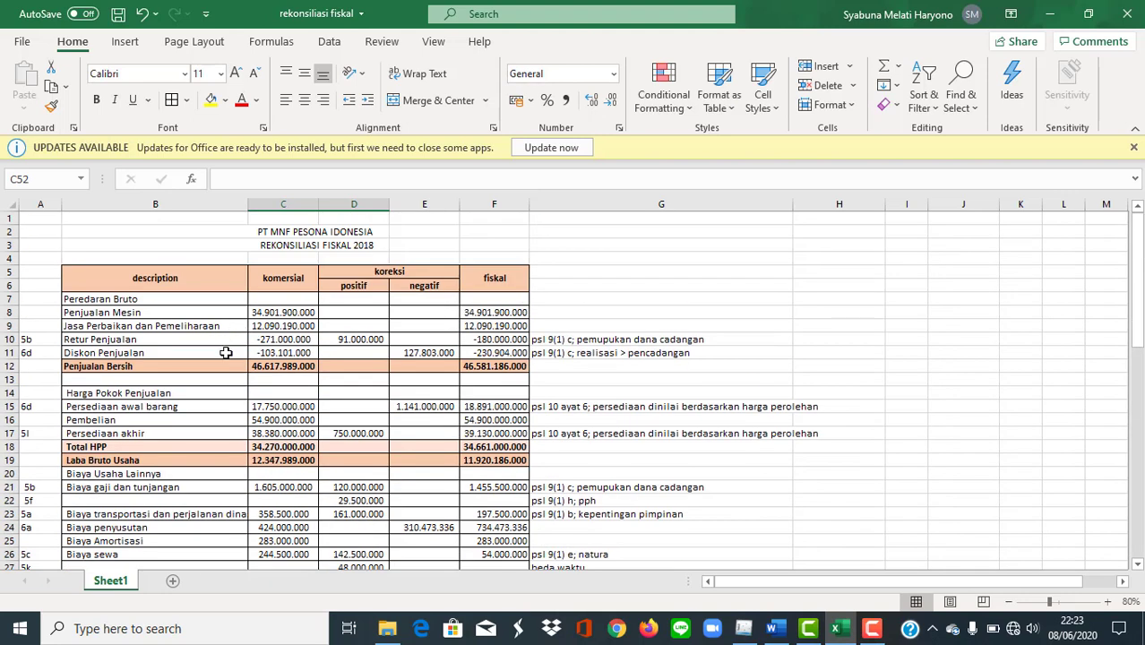
click(310, 369)
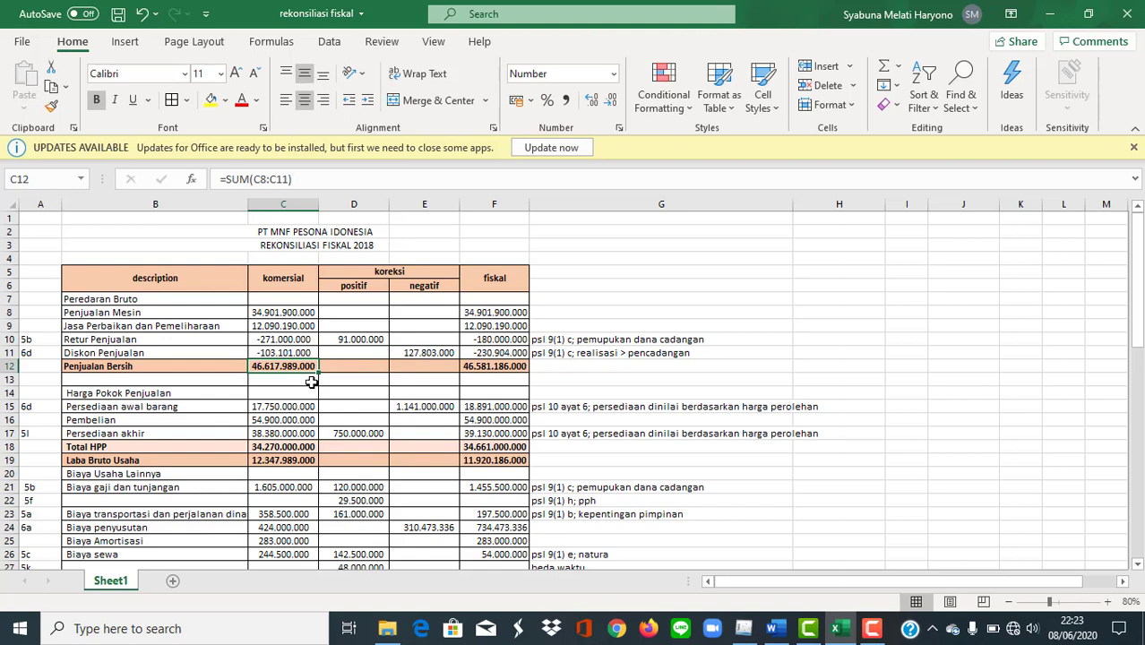
key(alt+Tab)
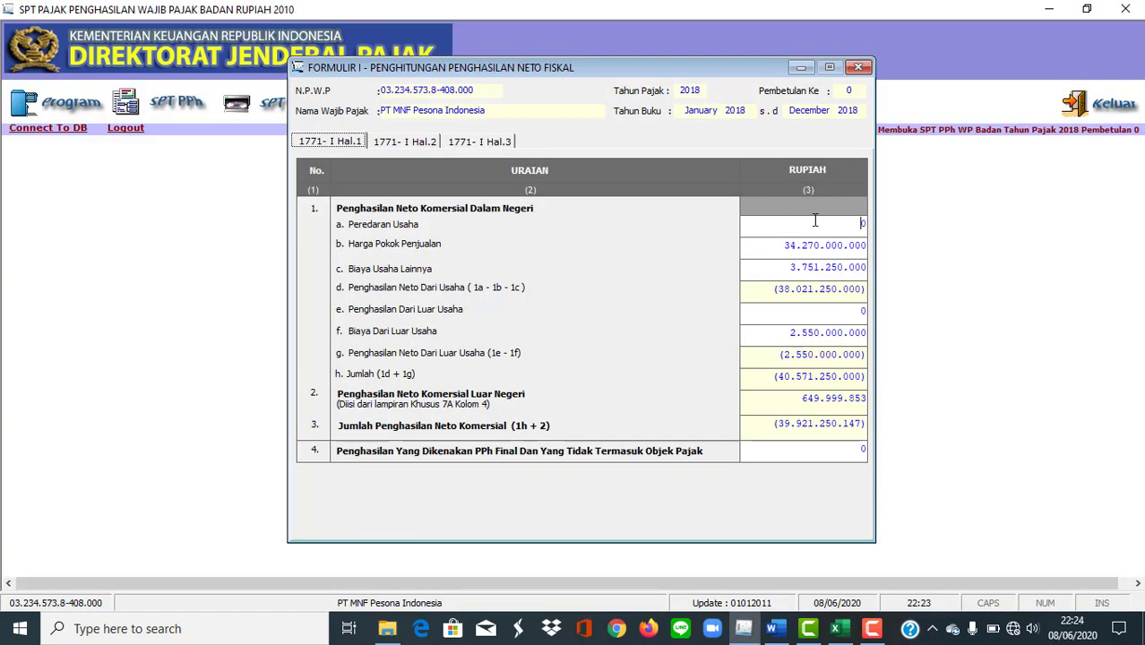
text(466)
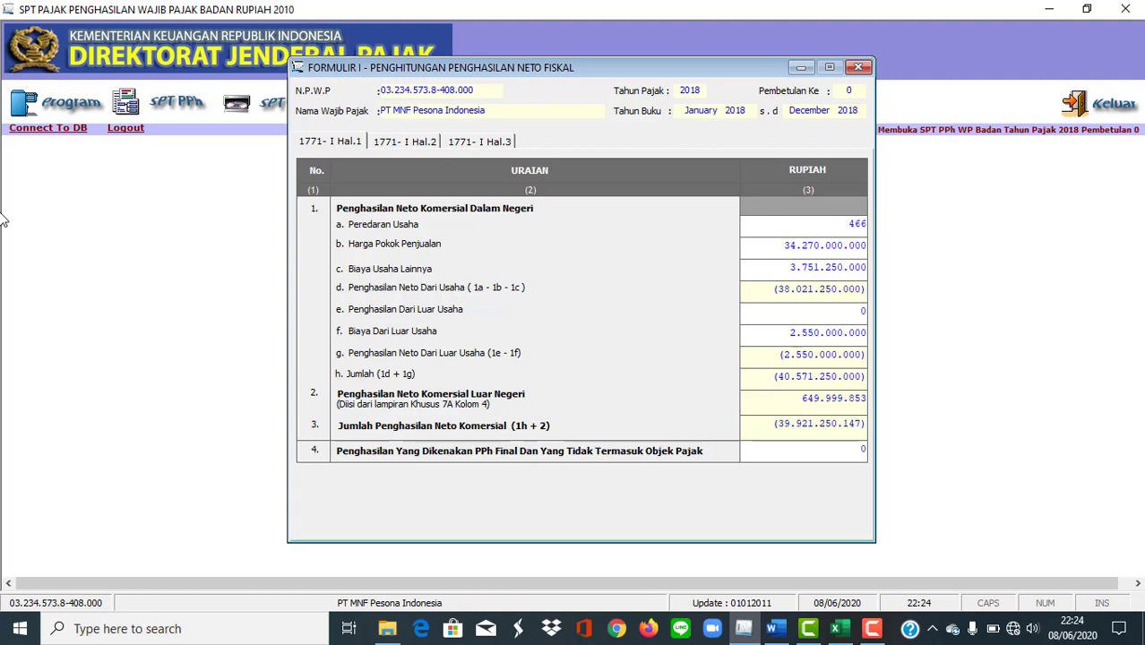
text(17989000)
key(Return)
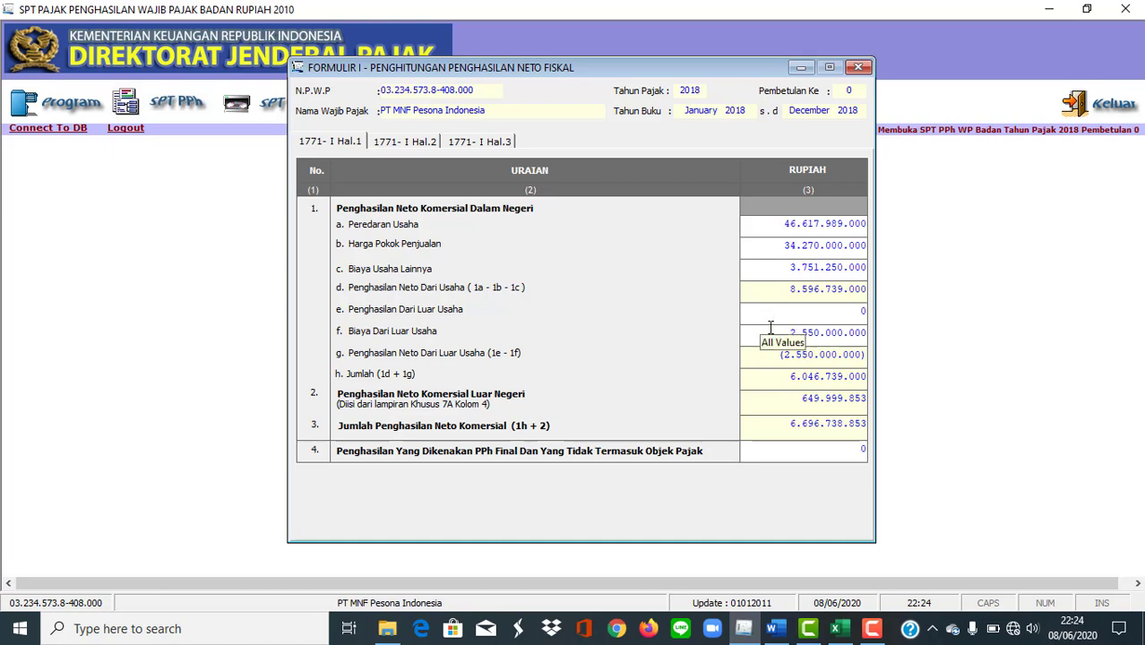
Look up the commercial Bunga Deposito and Laba selisih kurs in the Excel workbook and set Penghasilan Dari Luar Usaha in e-SPT to 1.370.000.000.
key(alt+Tab)
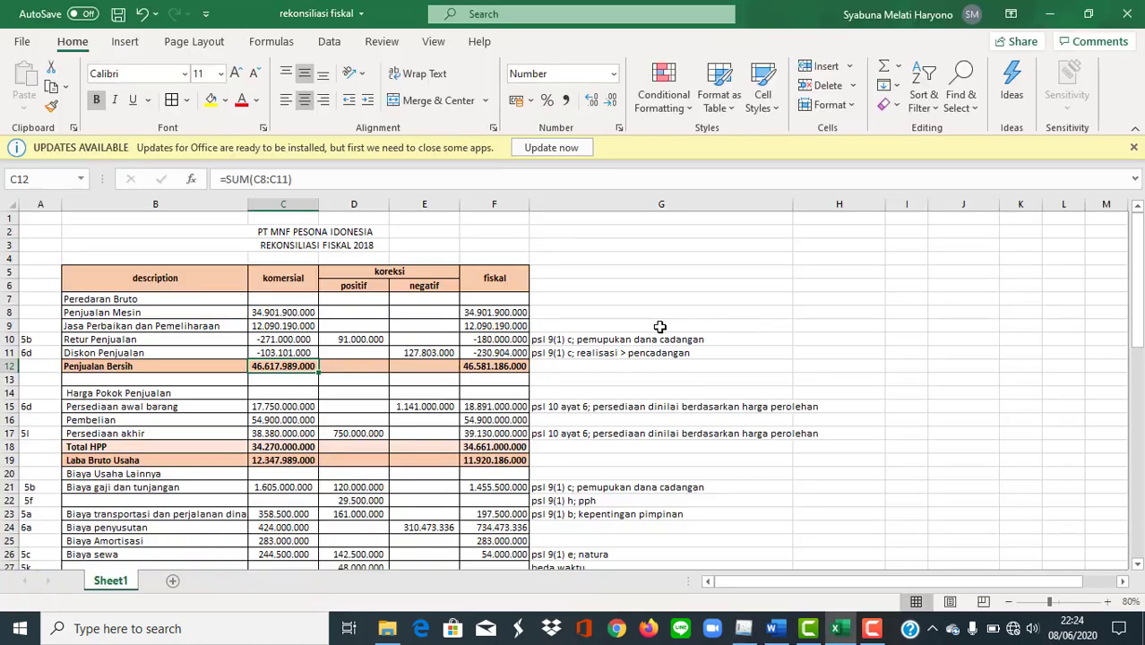
scroll(343, 368, down, 4)
scroll(343, 368, down, 5)
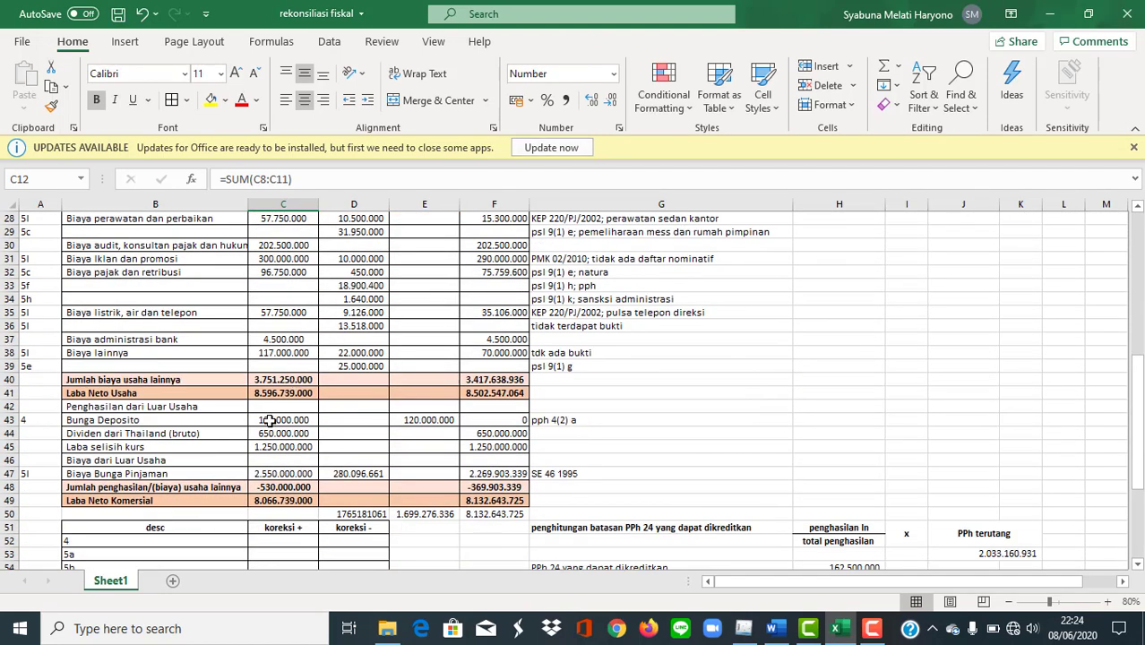
click(269, 420)
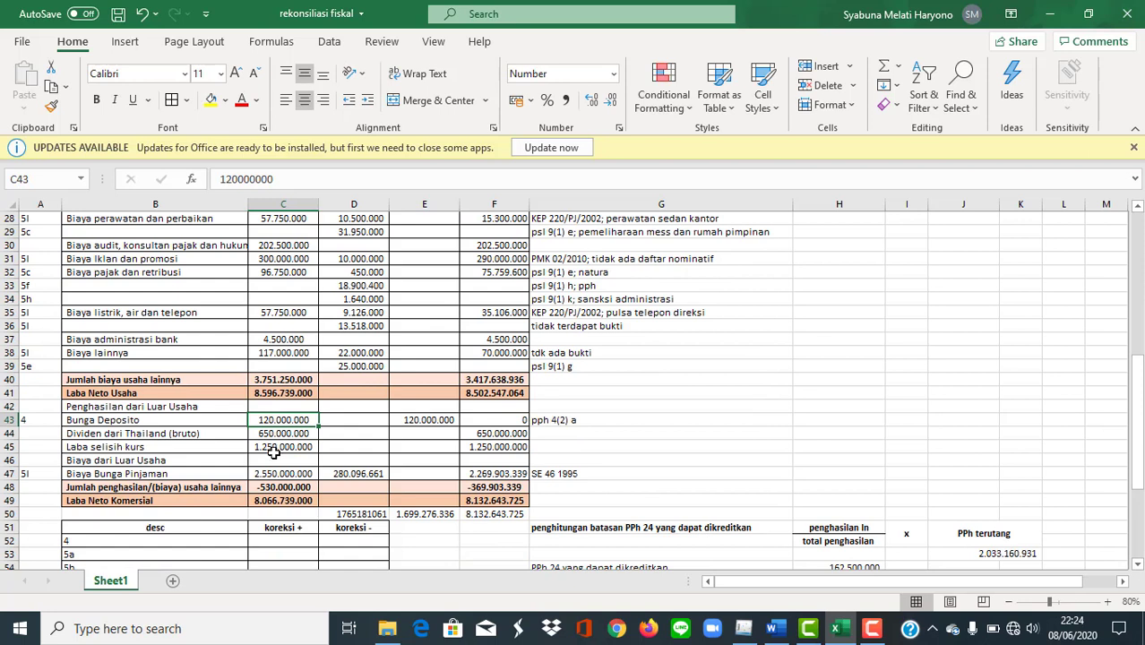
click(273, 448)
click(336, 445)
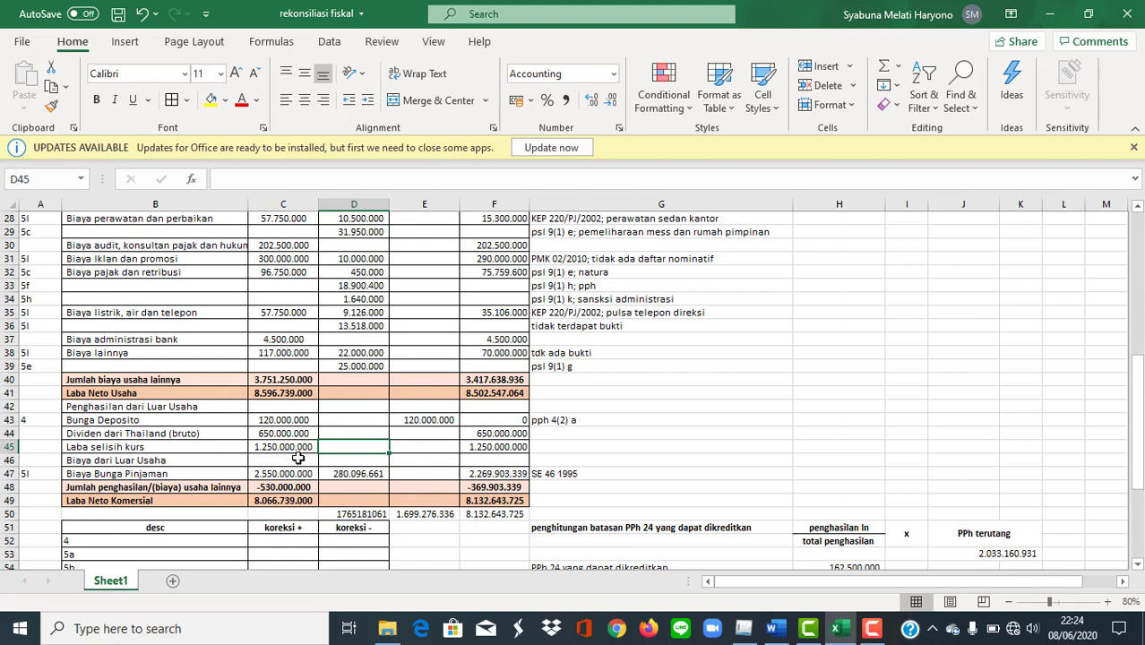
click(743, 628)
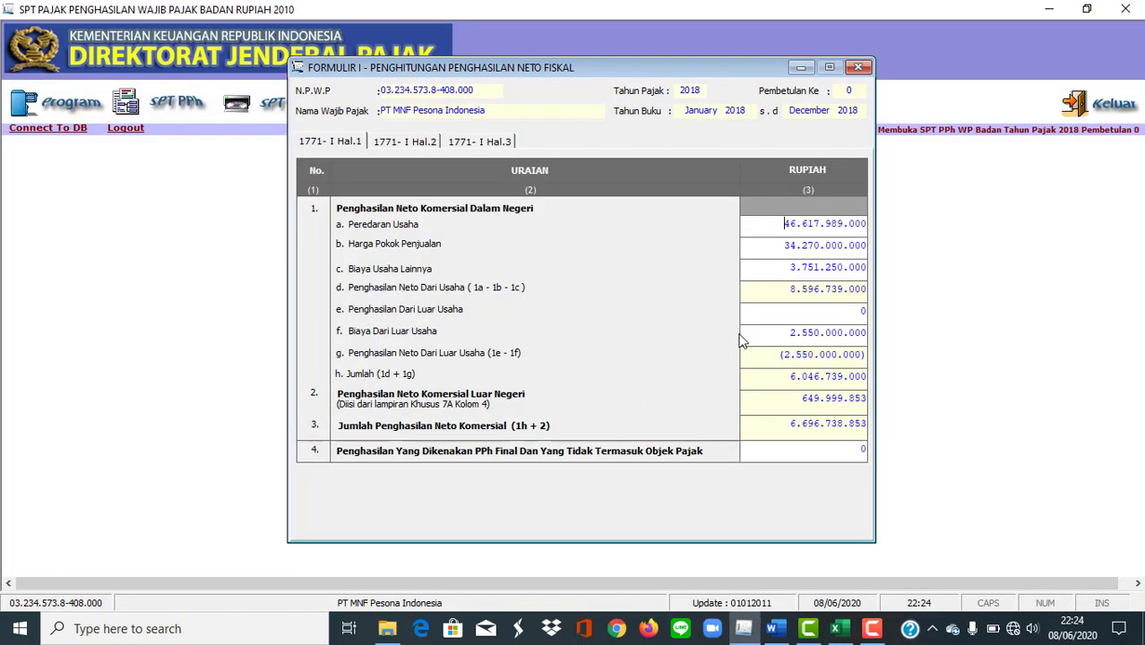
text(1370000000)
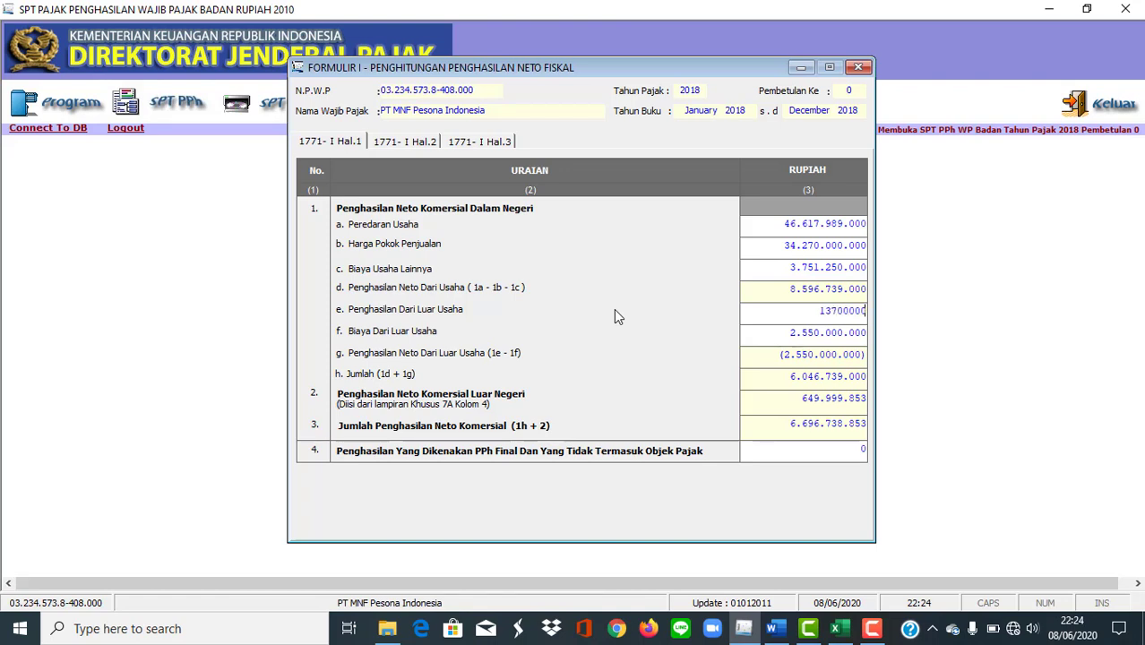
click(793, 337)
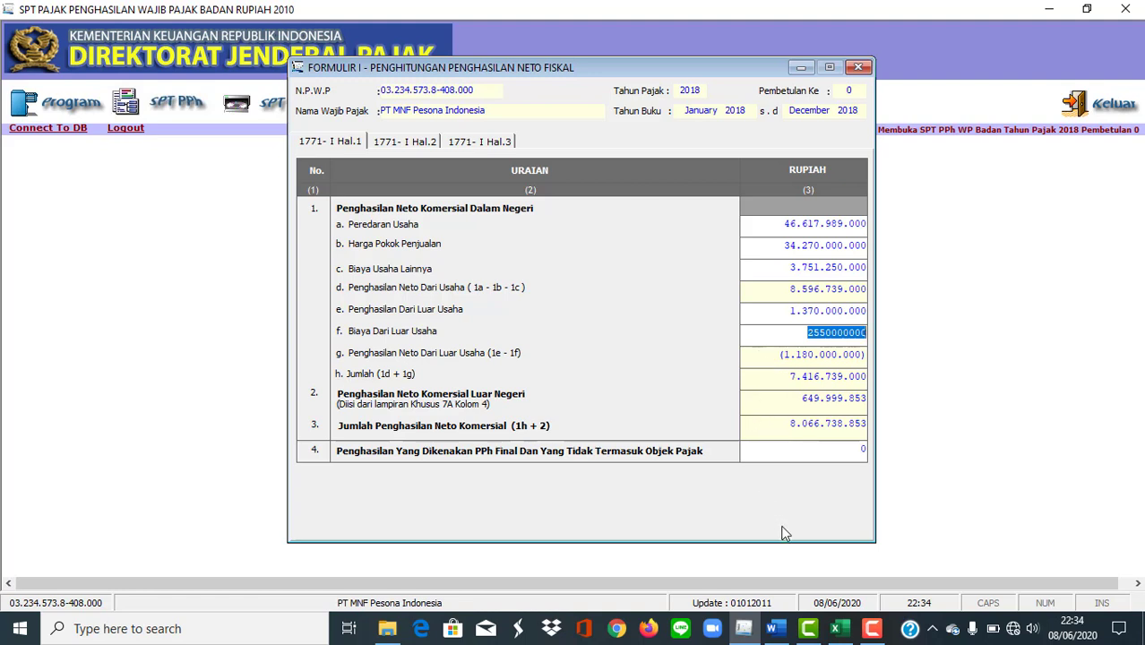
Recheck the Excel reconciliation and set item 4, Penghasilan Yang Dikenakan PPh Final Dan Yang Tidak Termasuk Objek Pajak, to 120.000.000 in e-SPT.
mouse_move(837, 627)
click(835, 589)
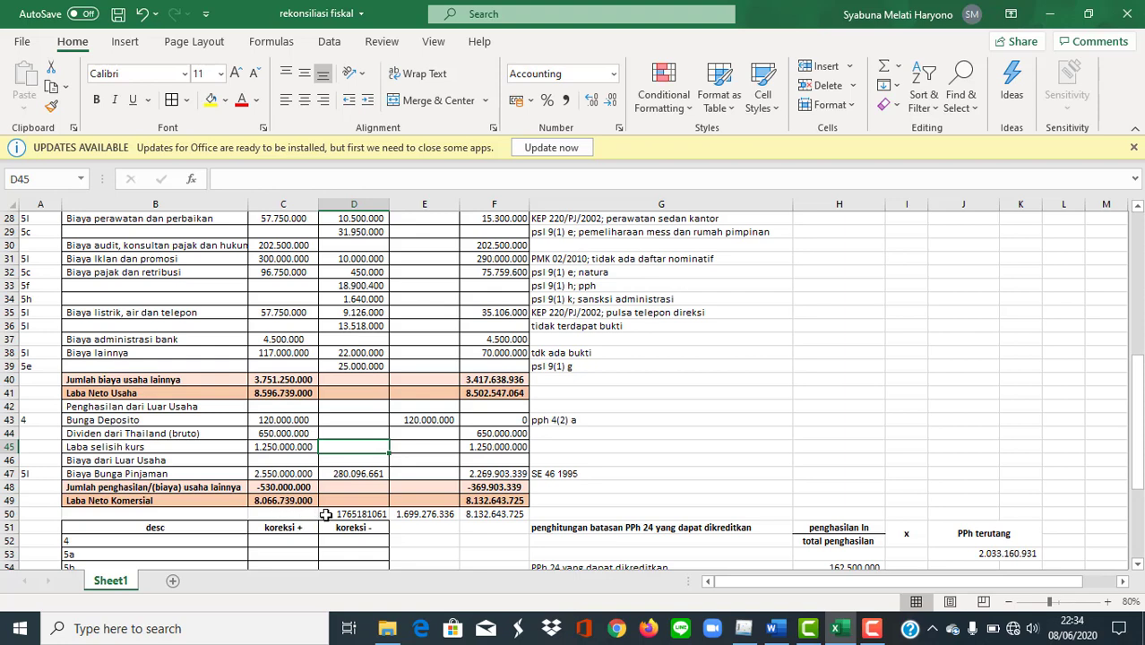
key(alt+Tab)
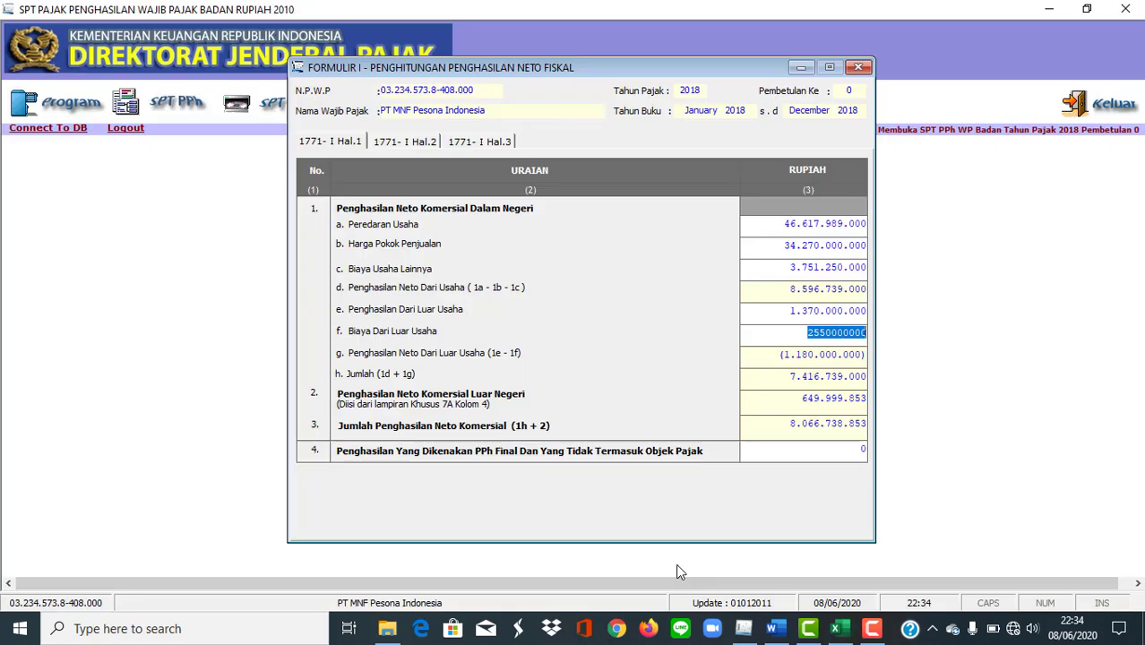
click(835, 455)
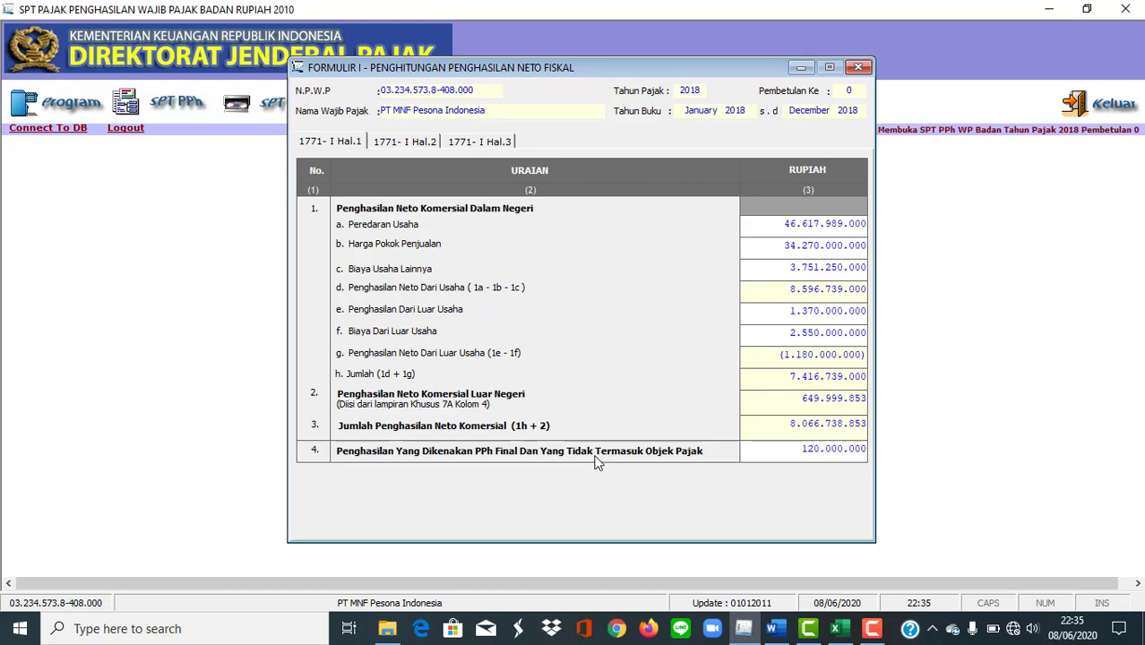
key(Tab)
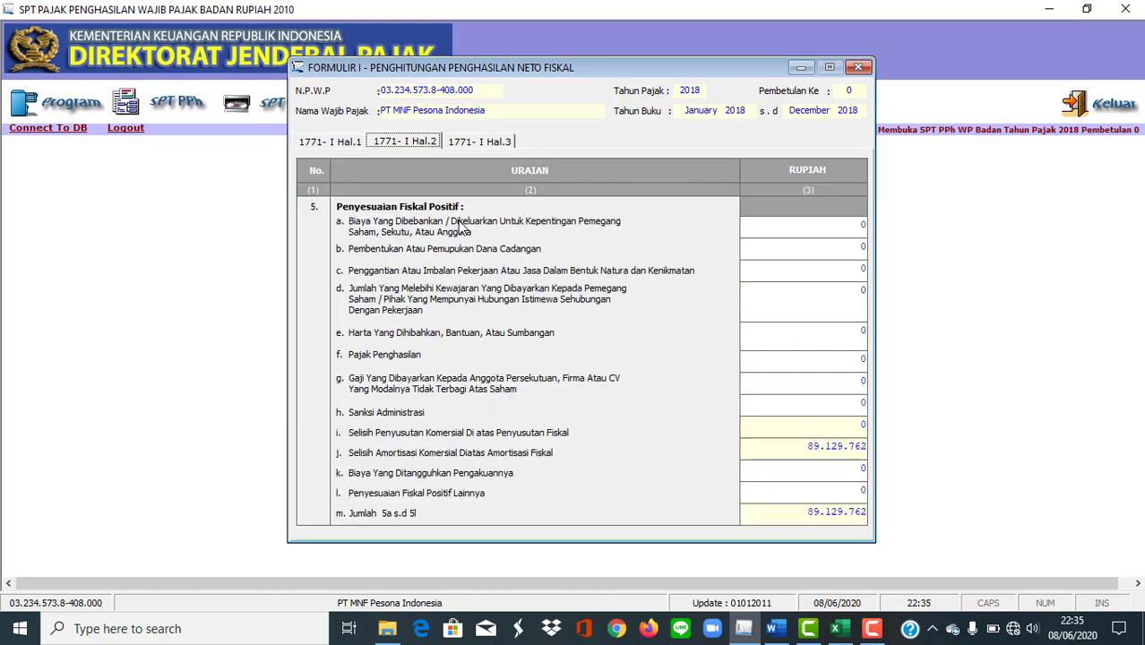
Compare the fiscal adjustment lines on pages 2 and 3 of Formulir 1771-I with the item codes and recap table in the Excel workbook.
click(481, 143)
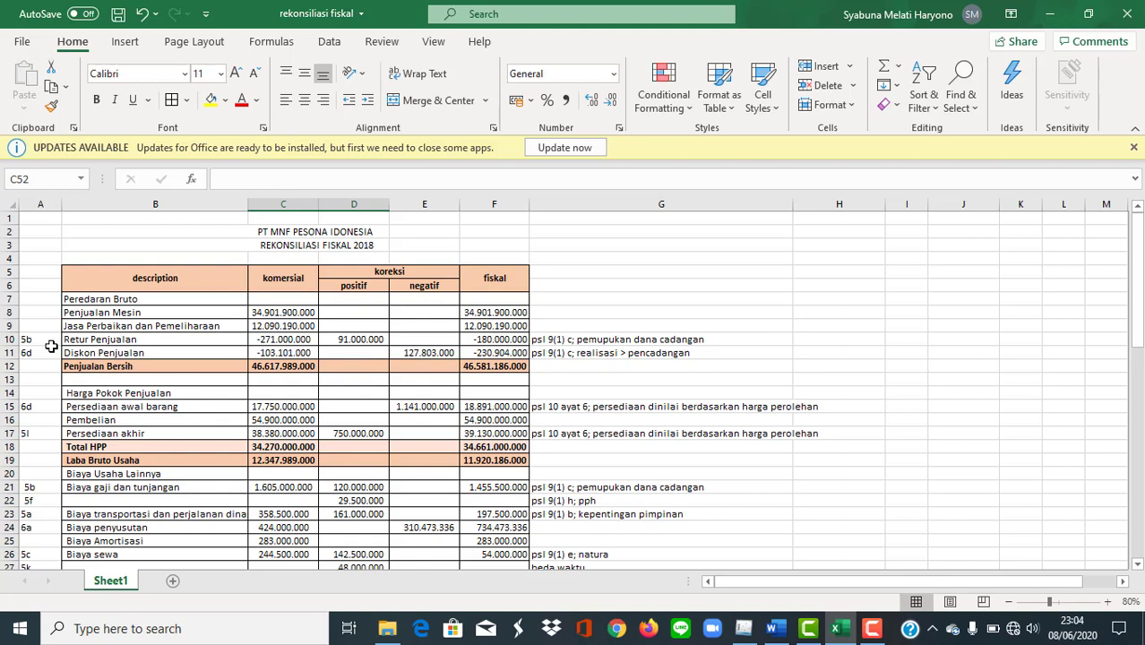
click(743, 628)
click(408, 141)
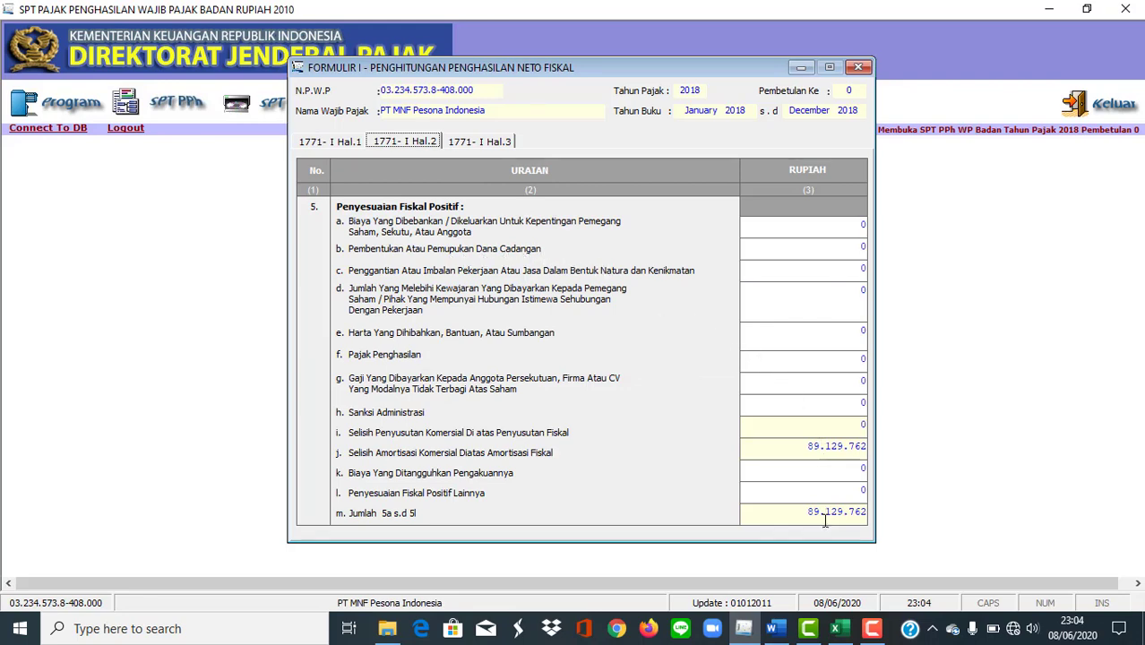
key(alt+Tab)
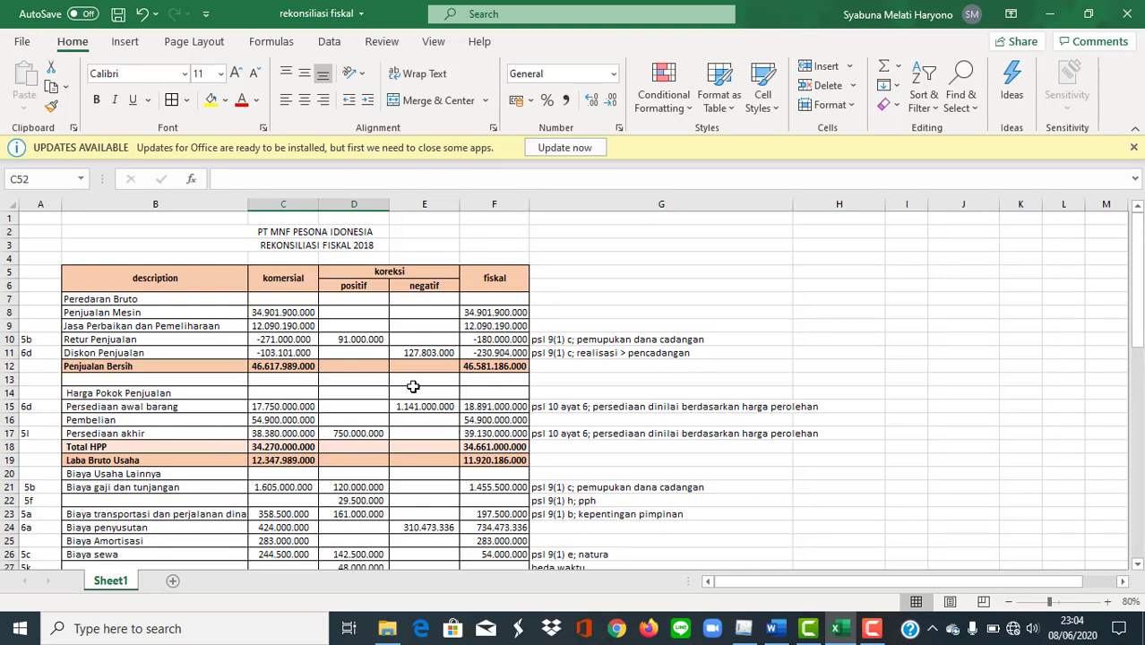
scroll(359, 337, down, 12)
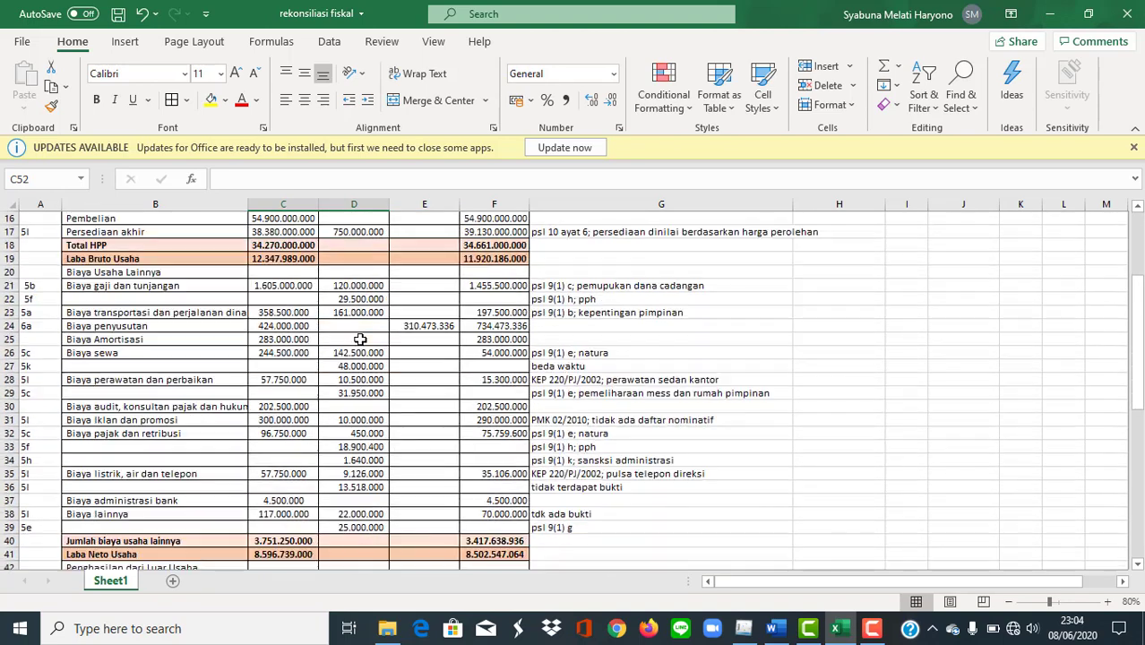
scroll(359, 339, down, 2)
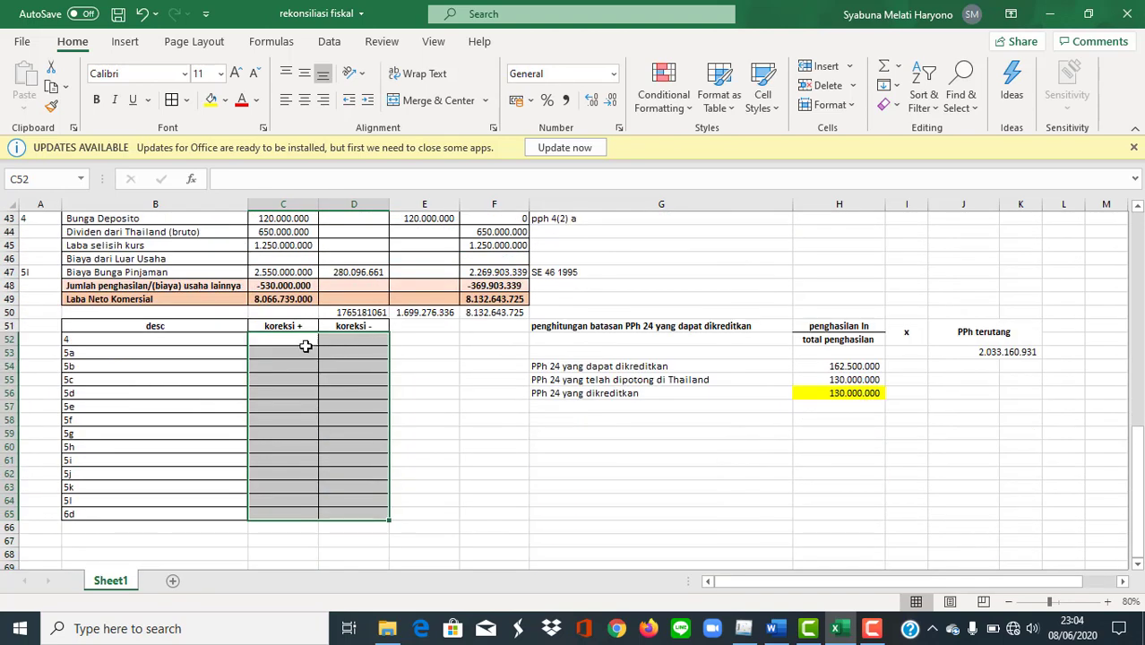
click(300, 339)
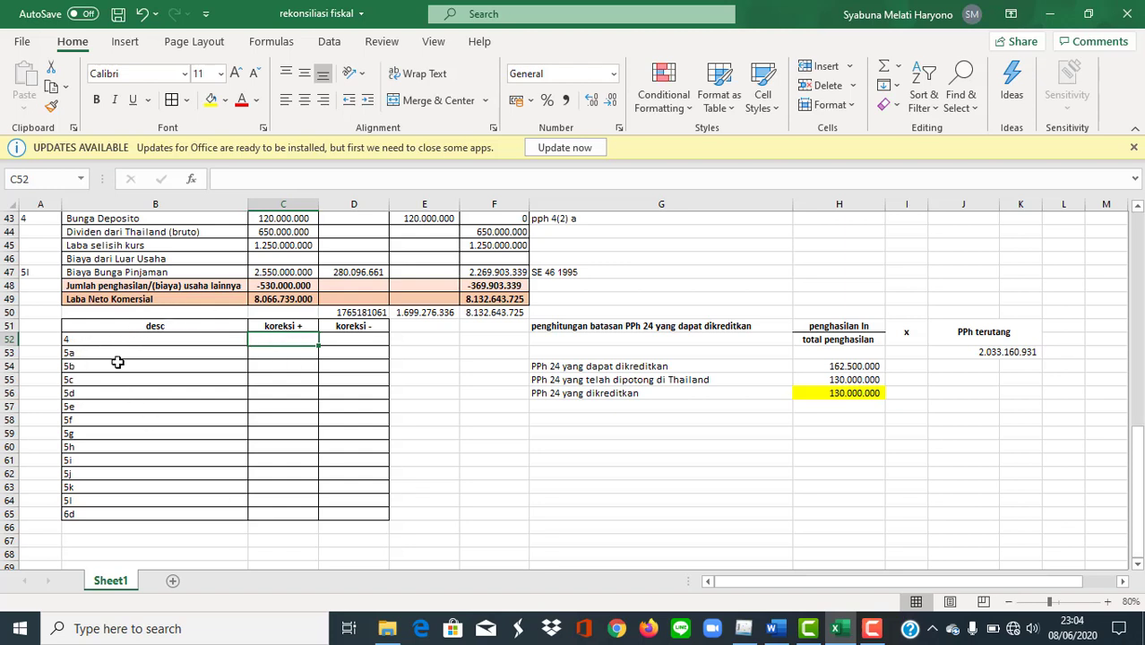
scroll(105, 314, up, 3)
scroll(104, 308, up, 3)
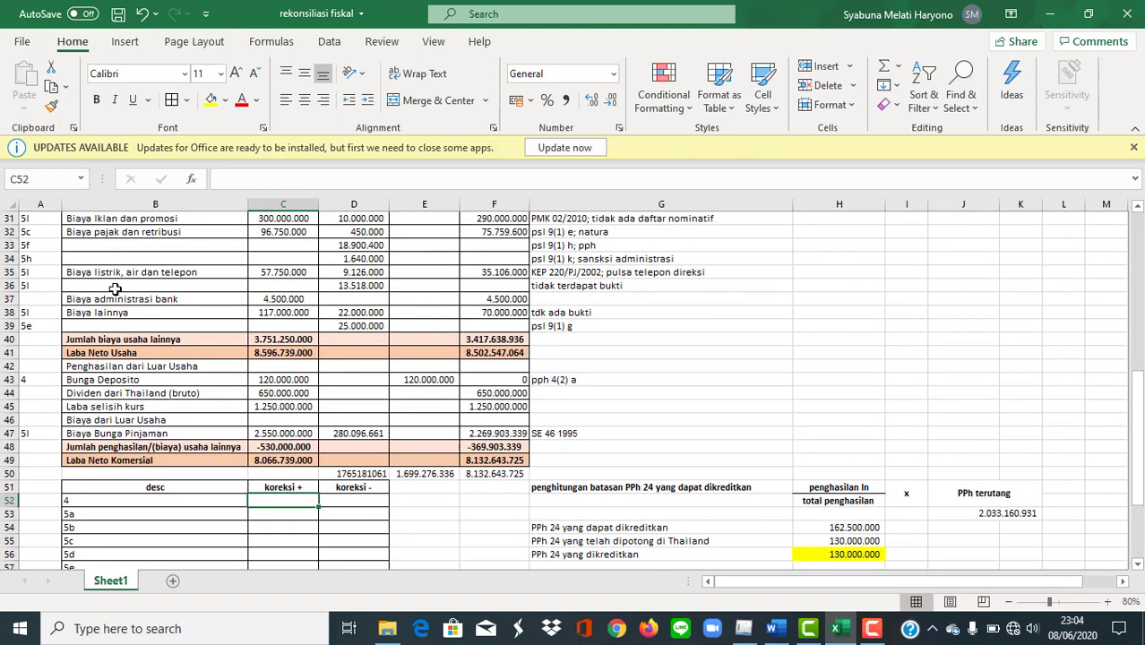
scroll(216, 311, down, 6)
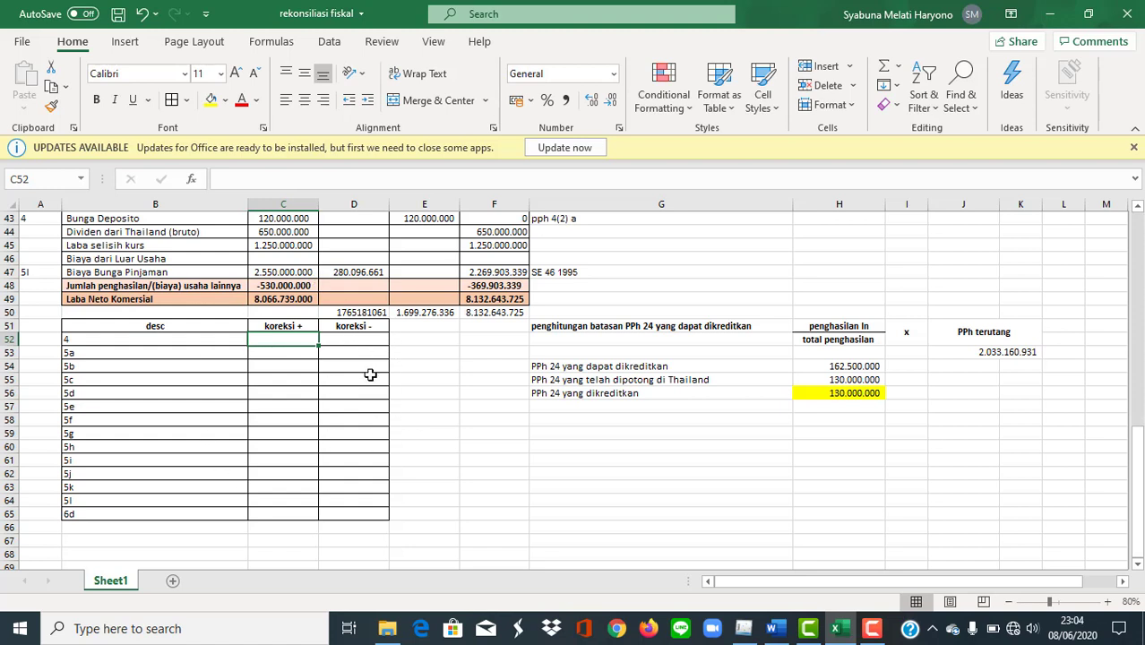
Start a SUMIF formula in D52, the koreksi - cell for item 4, with the code column $A$7:$A$47 as the range.
key(Right)
text(=)
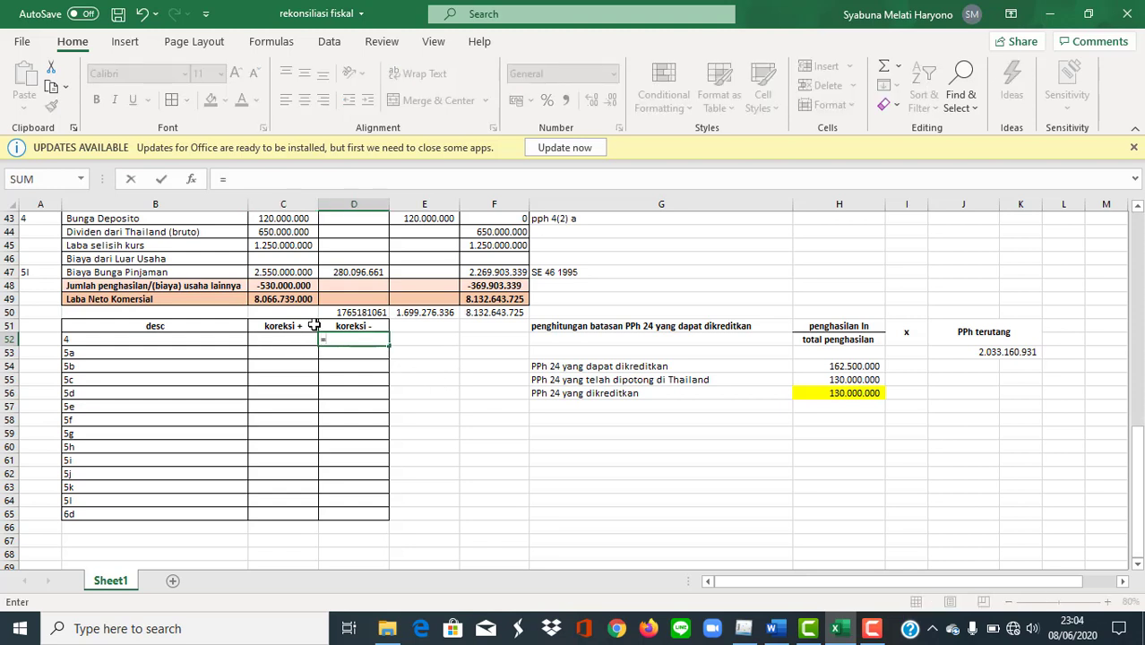
text(s)
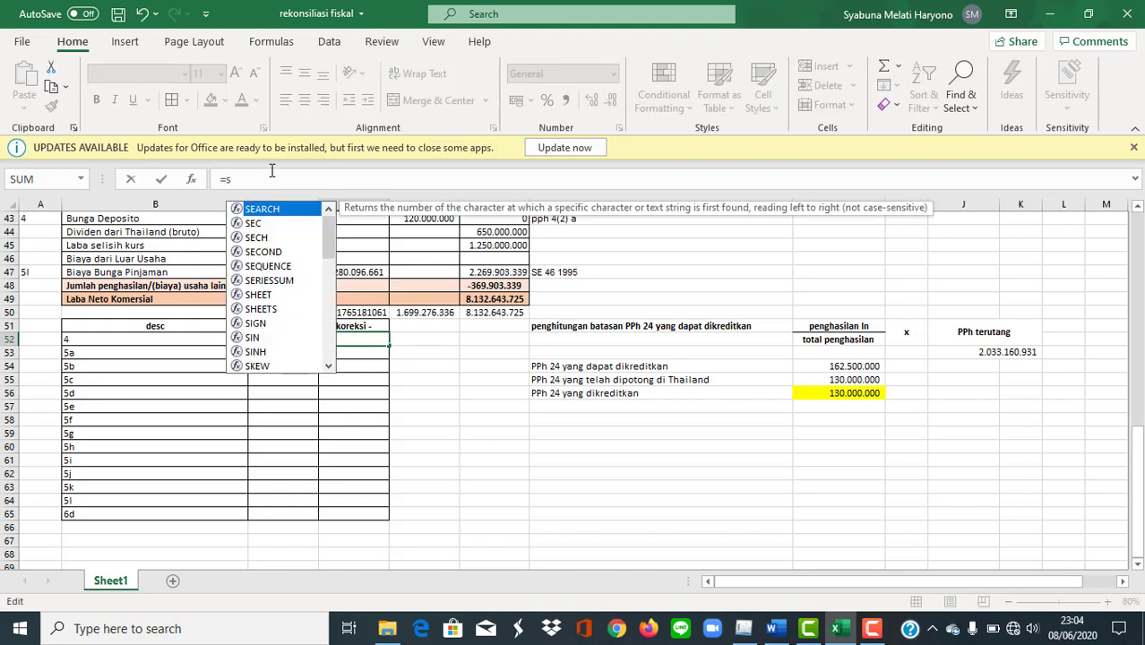
text(umif()
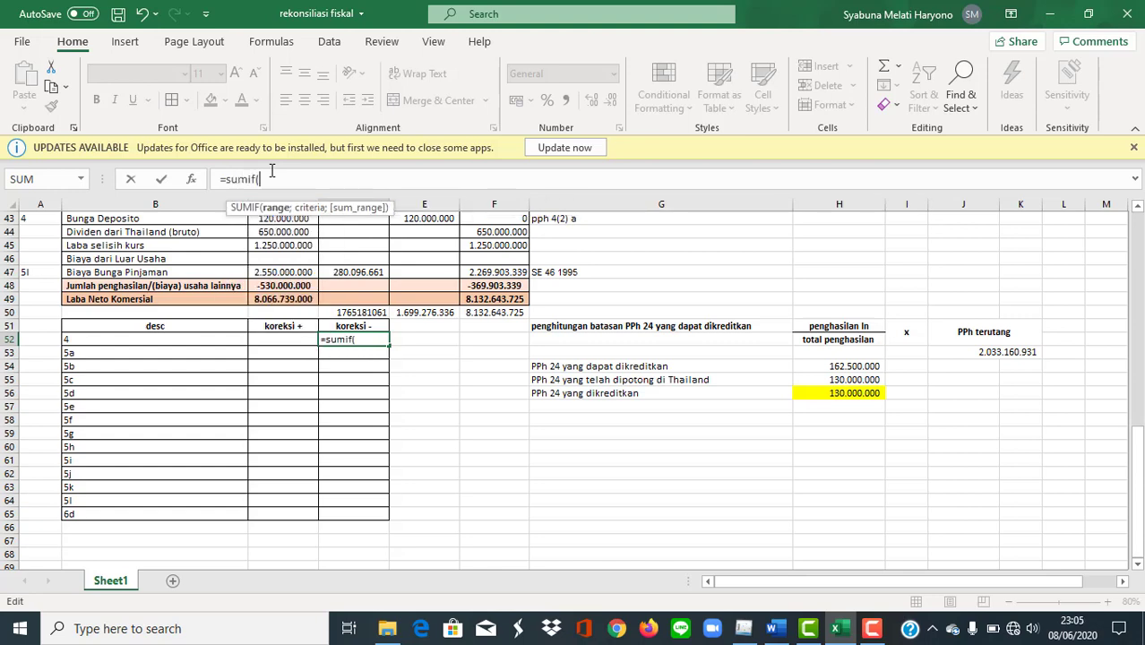
scroll(168, 285, up, 1)
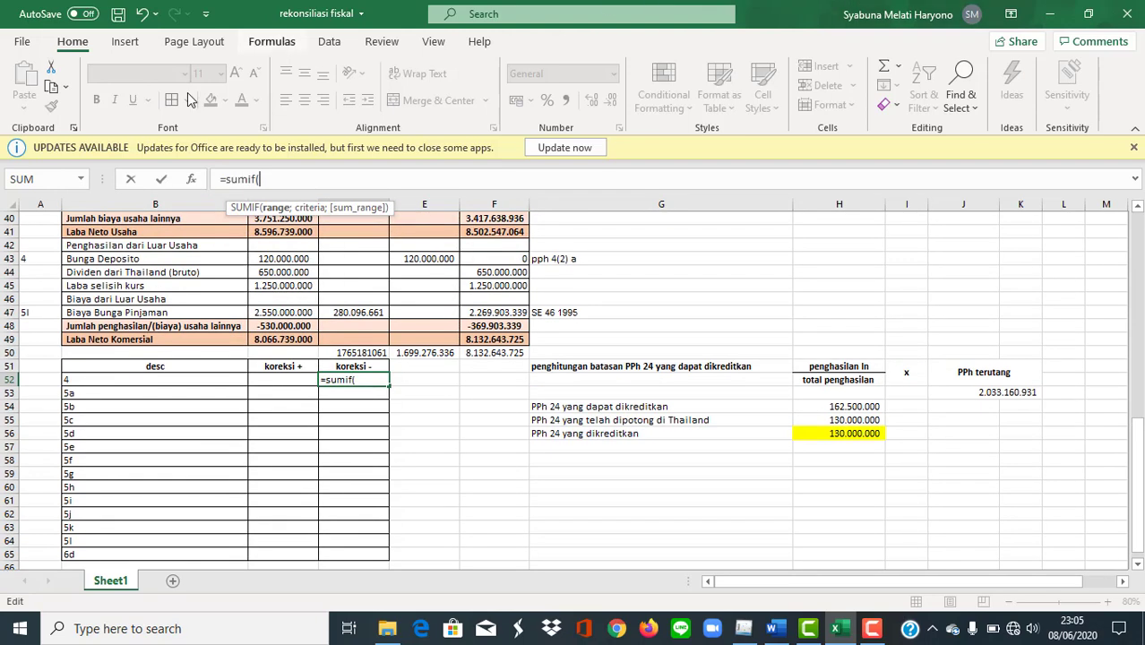
mouse_move(51, 312)
mouse_down()
mouse_move(20, 132)
mouse_move(26, 82)
mouse_move(46, 298)
mouse_up()
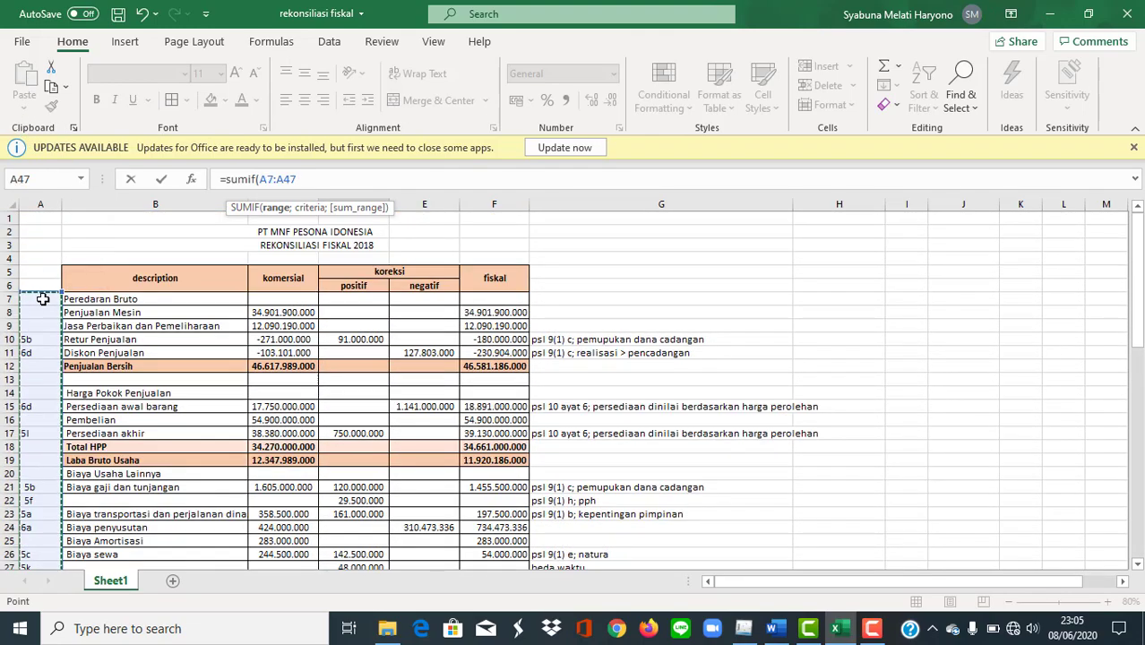
key(F4)
scroll(53, 299, down, 13)
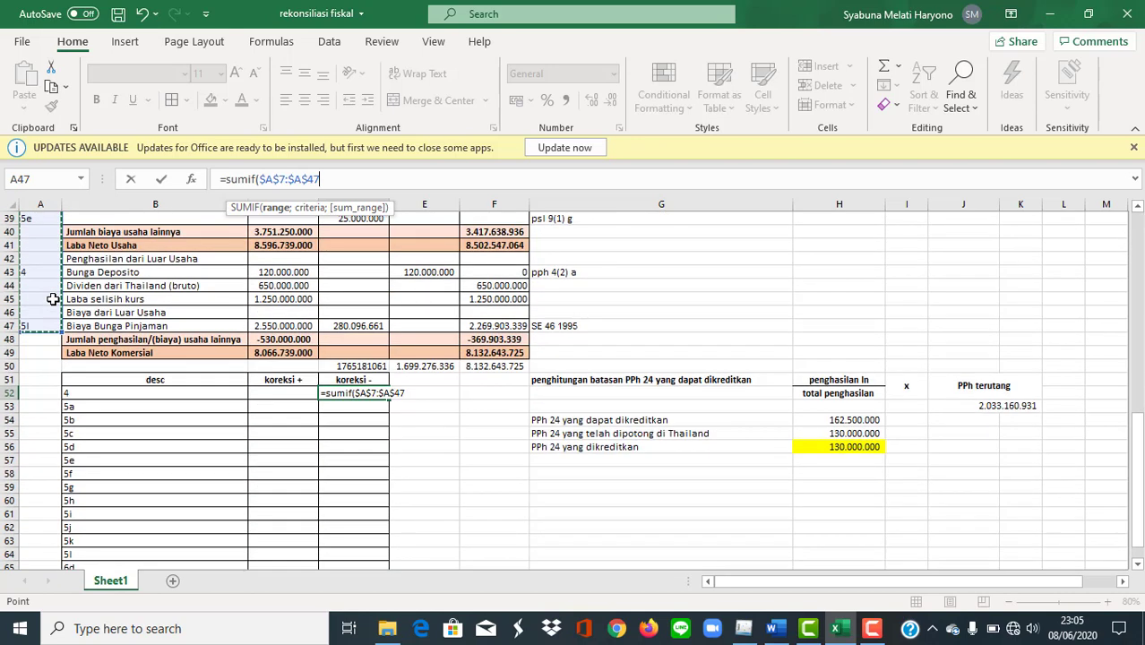
Complete the D52 SUMIF with criterion $B52 and sum range $E$7:$E$49, and apply Comma Style to the recap cells C52:D65.
text(;)
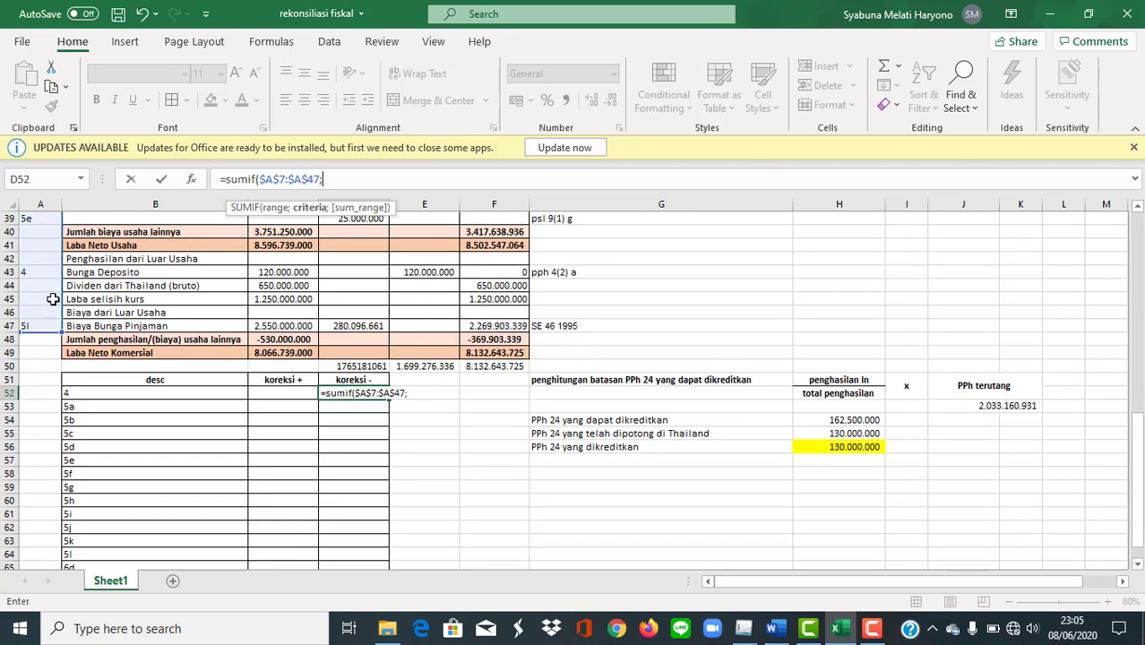
click(127, 391)
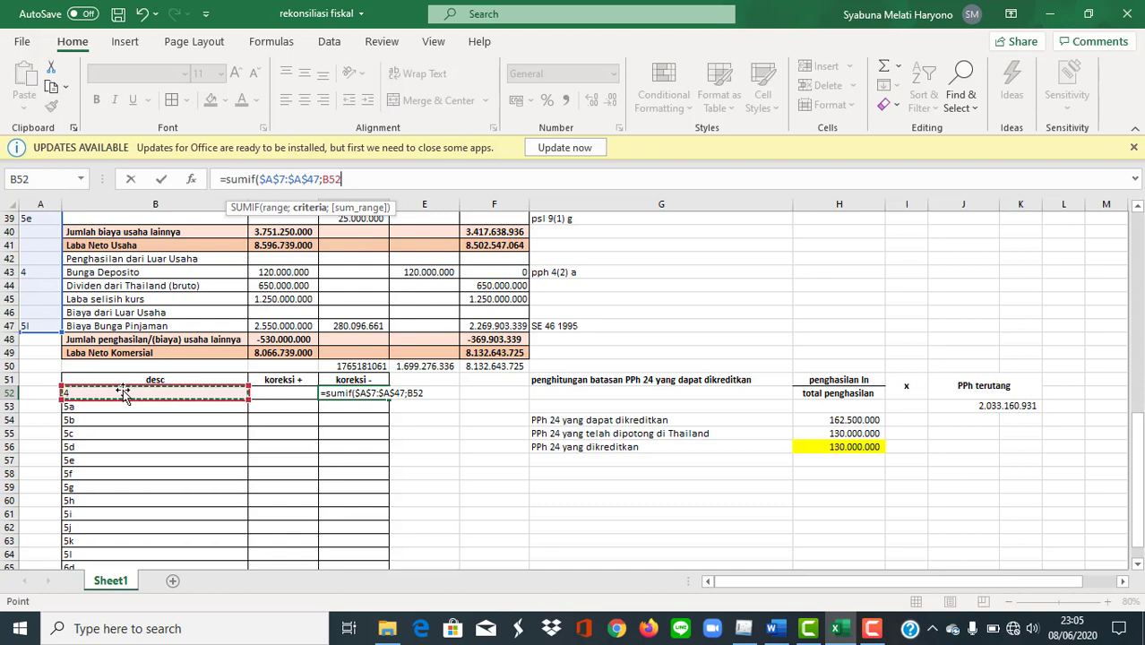
key(F4)
key(F4)
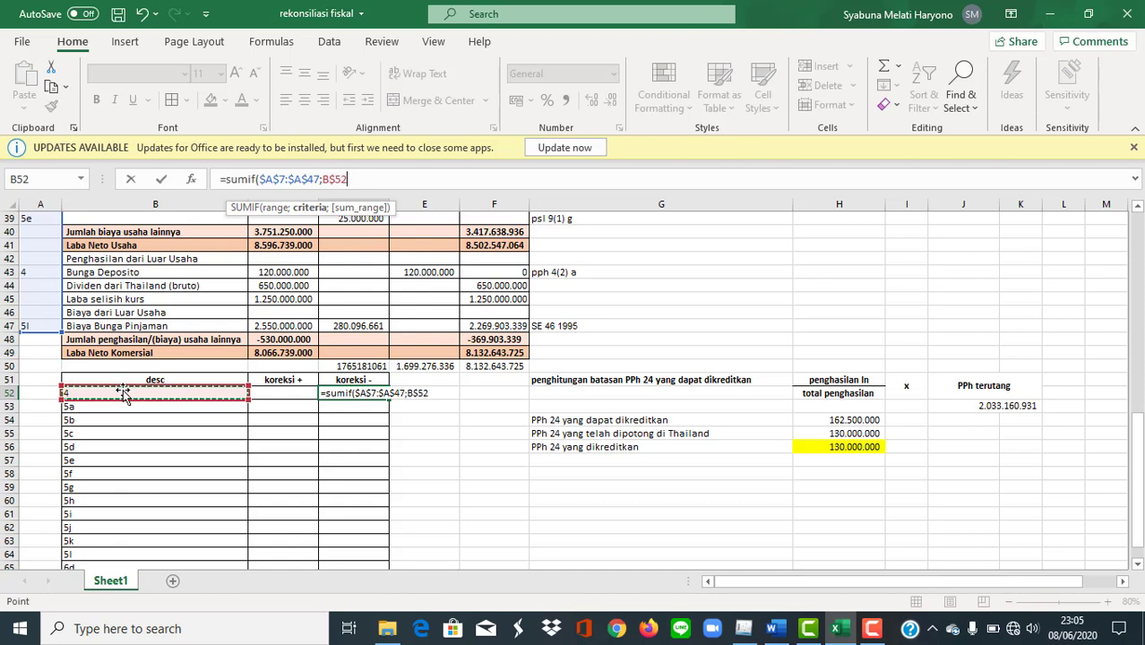
key(F4)
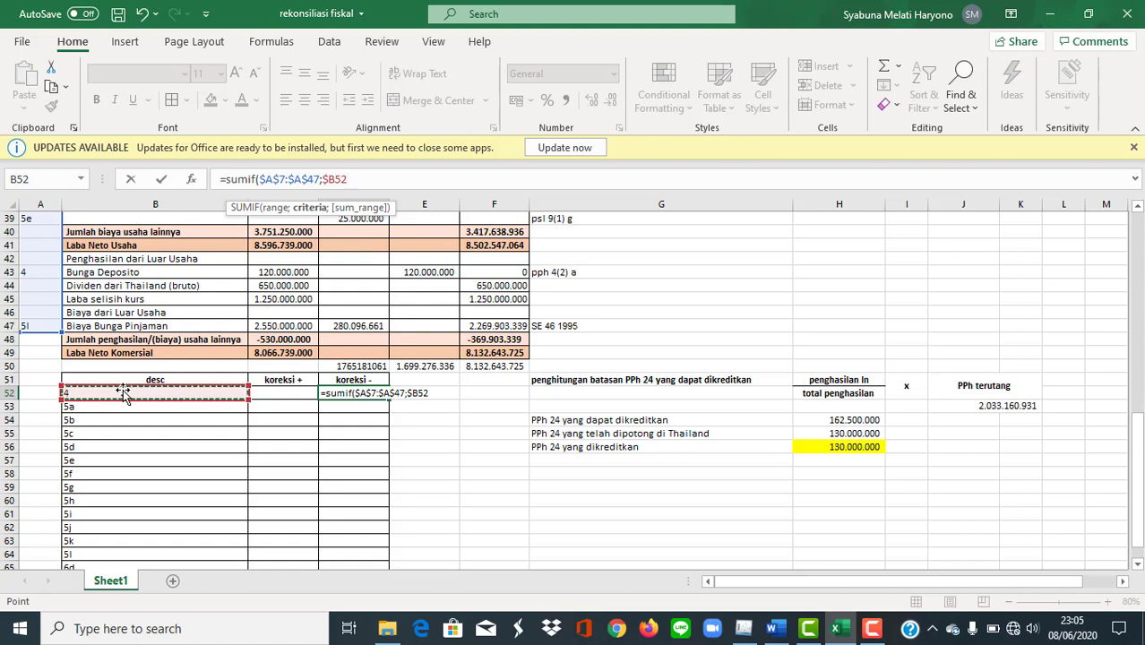
text(;)
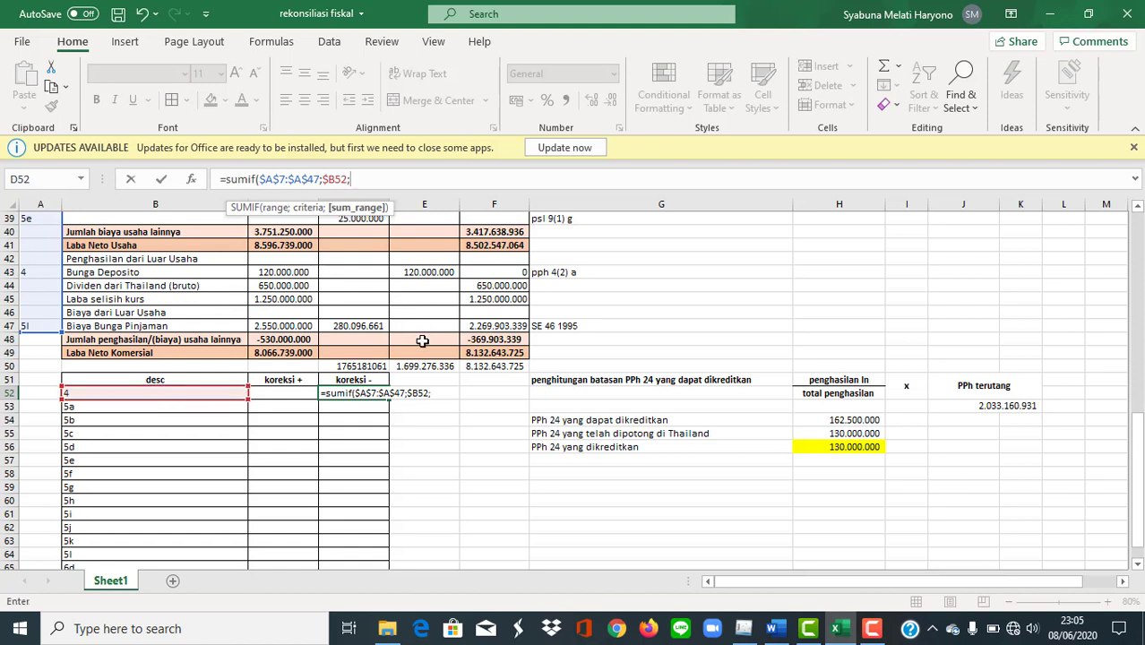
drag(425, 352, 422, 299)
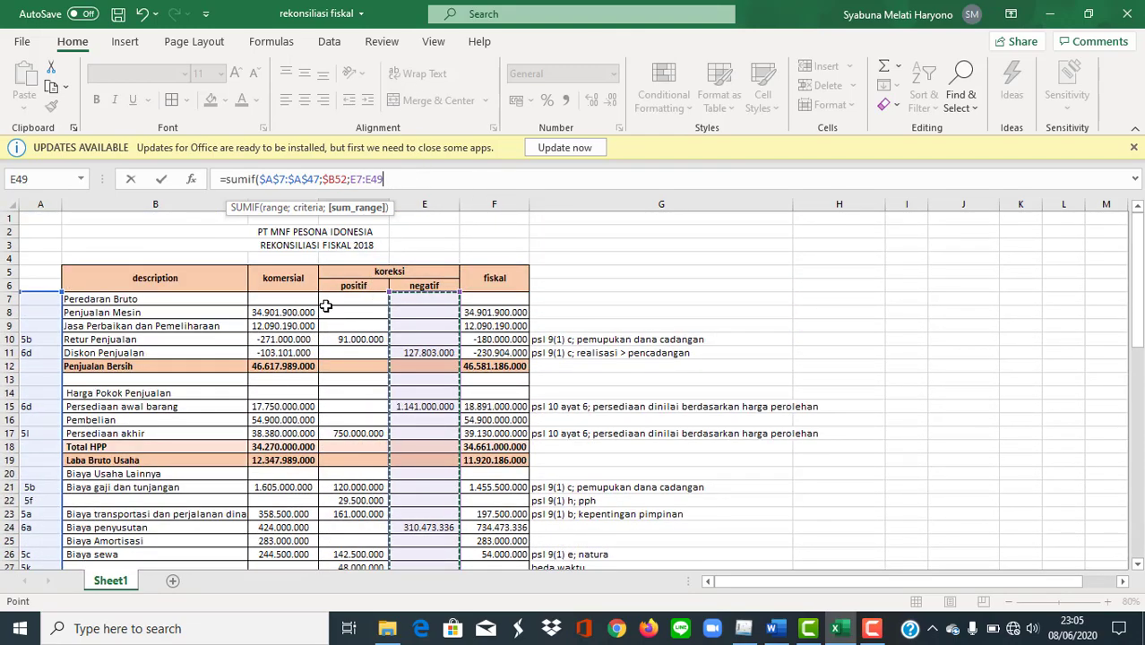
scroll(325, 305, down, 13)
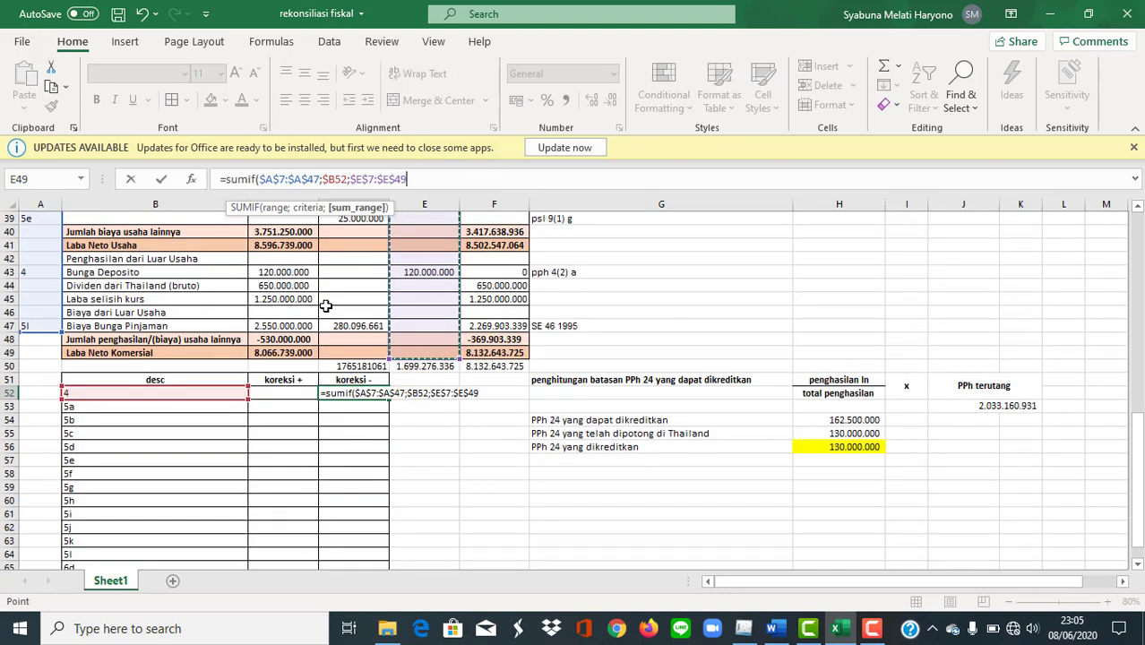
key(Return)
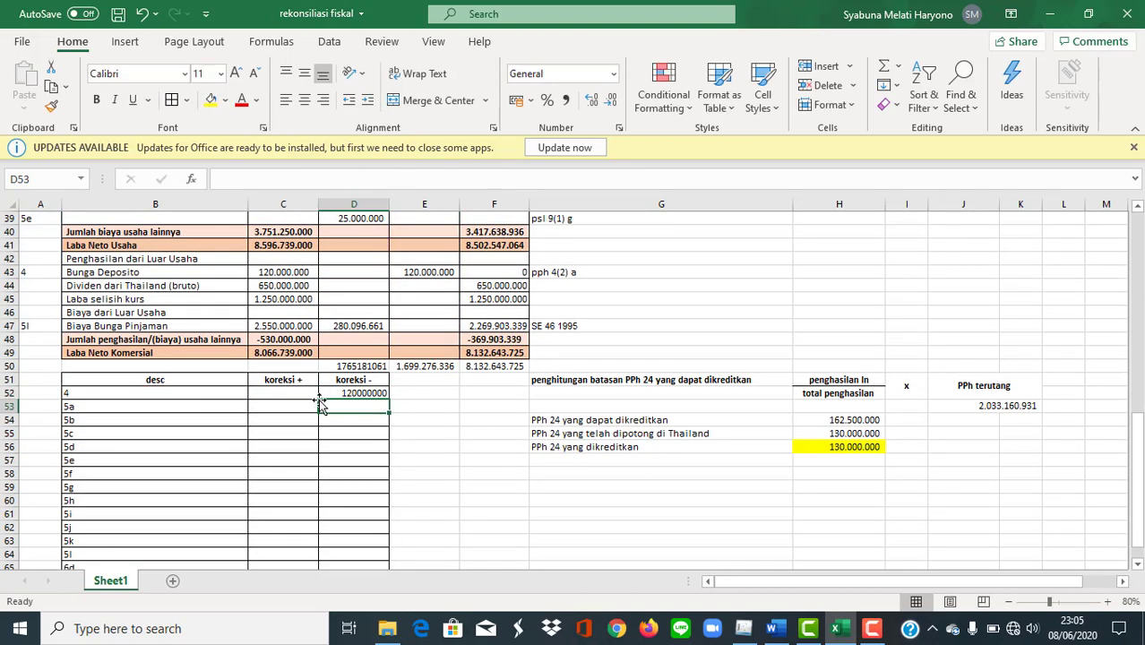
drag(299, 392, 348, 540)
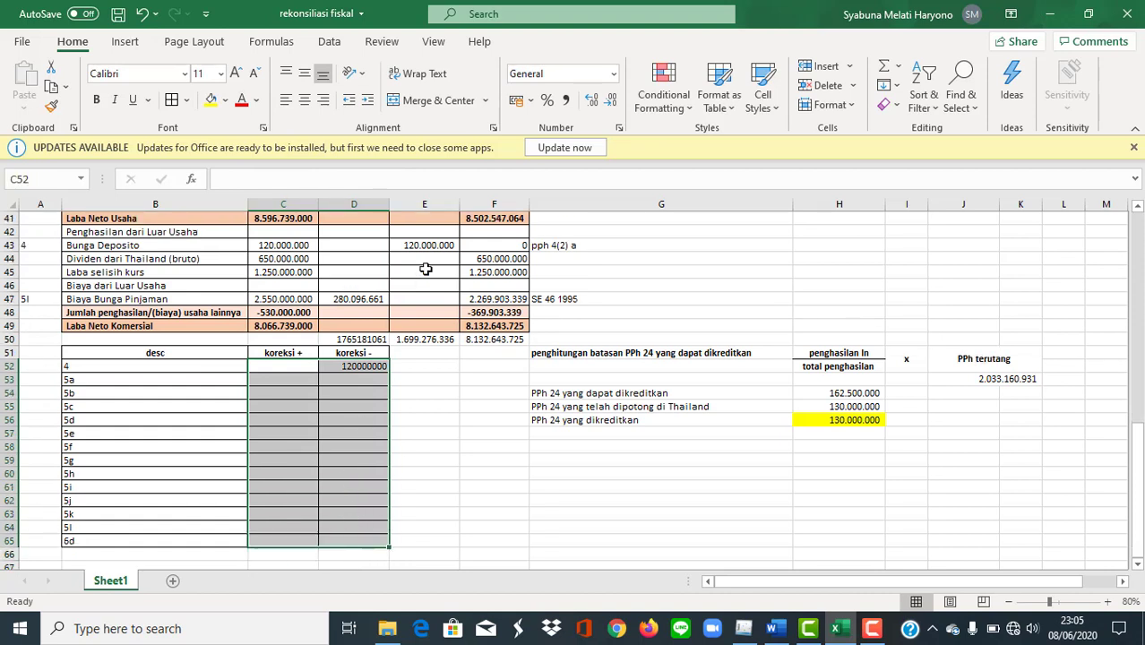
click(565, 100)
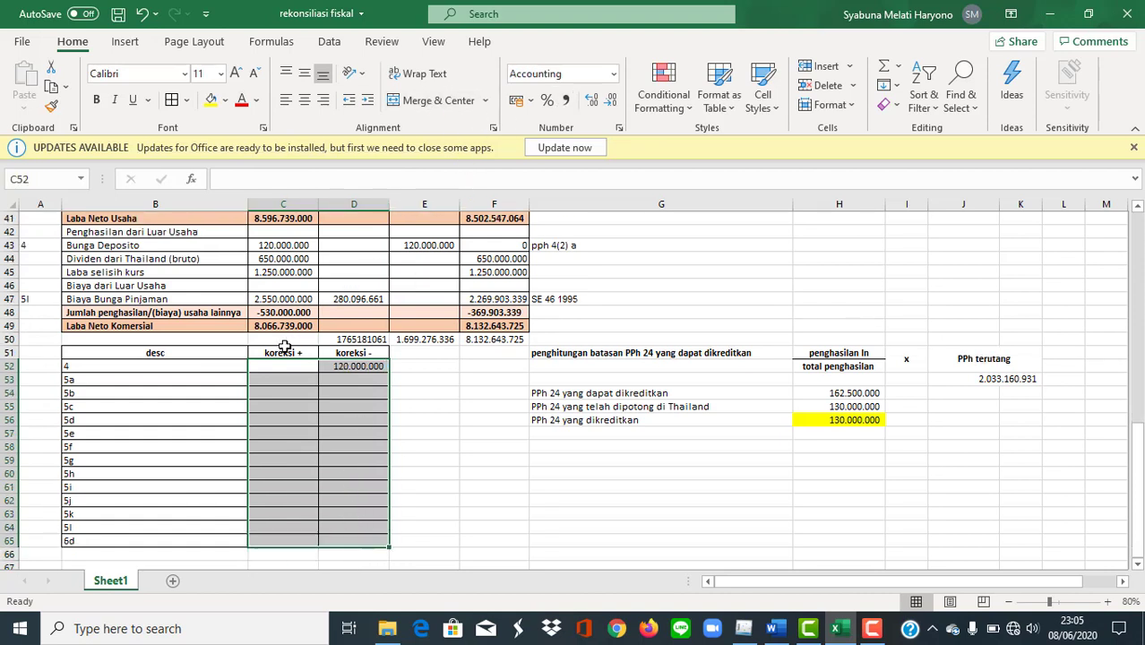
Start a SUMIF formula in C53, the koreksi + cell for item 5a, with the code column $A$7:$A$48 as the range.
click(288, 383)
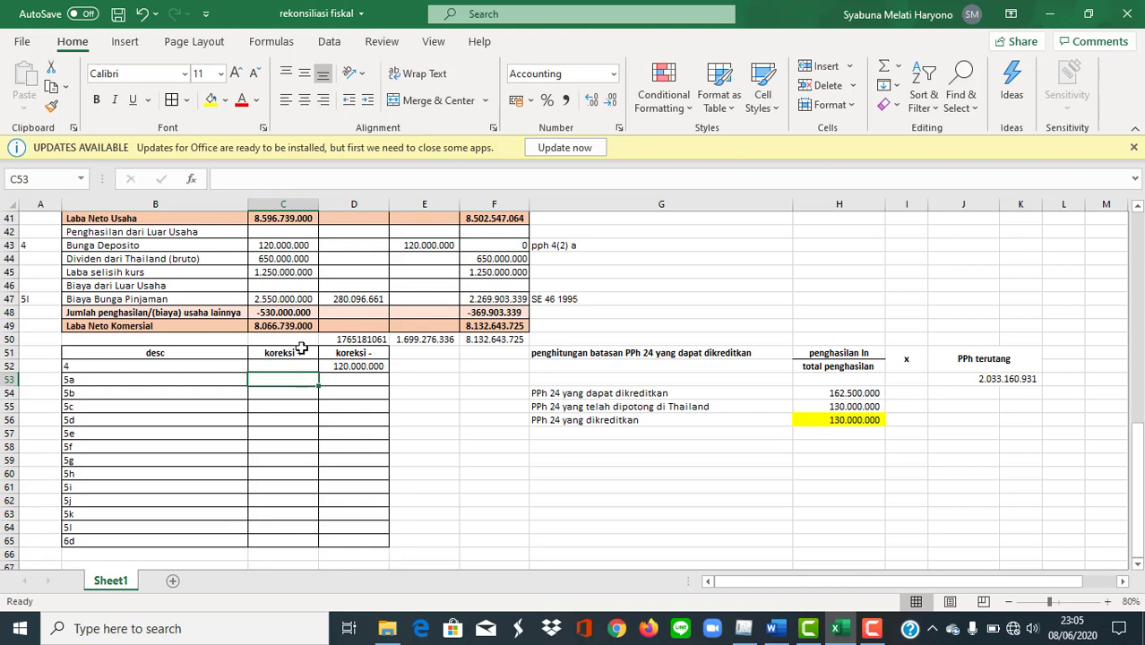
text(=)
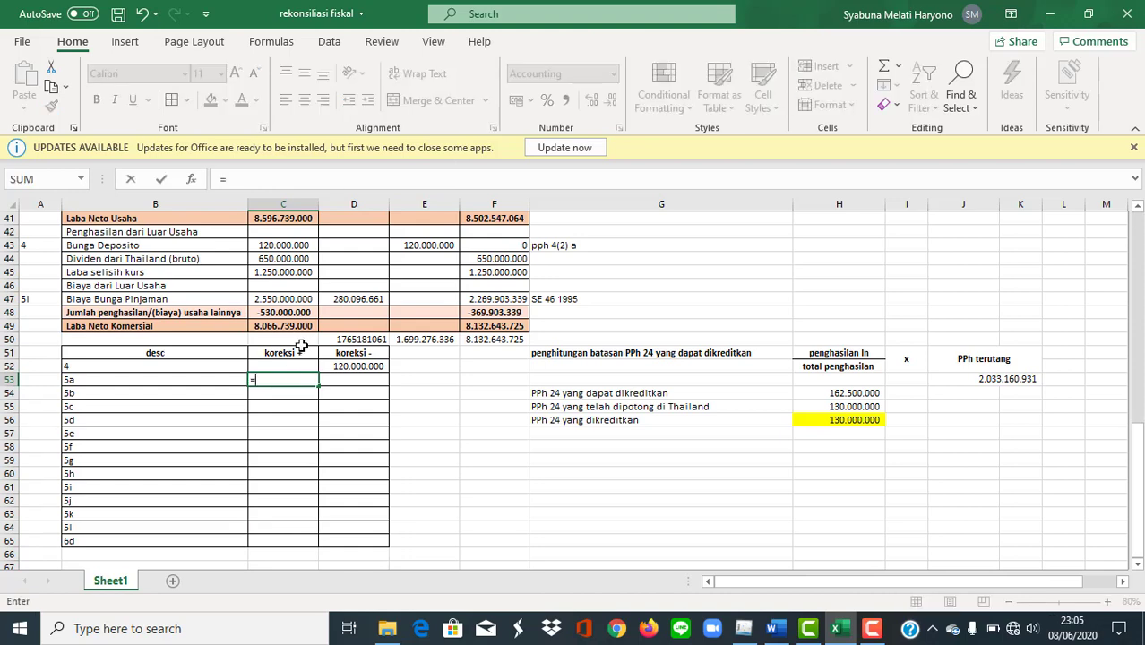
click(337, 177)
text(sum)
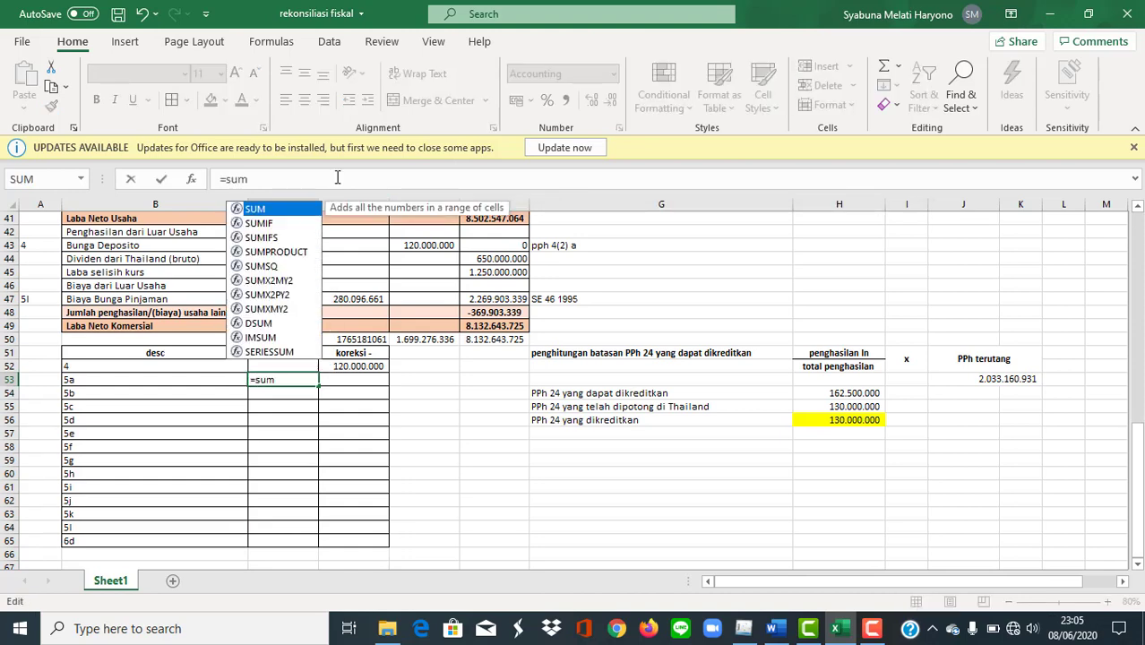
text(if()
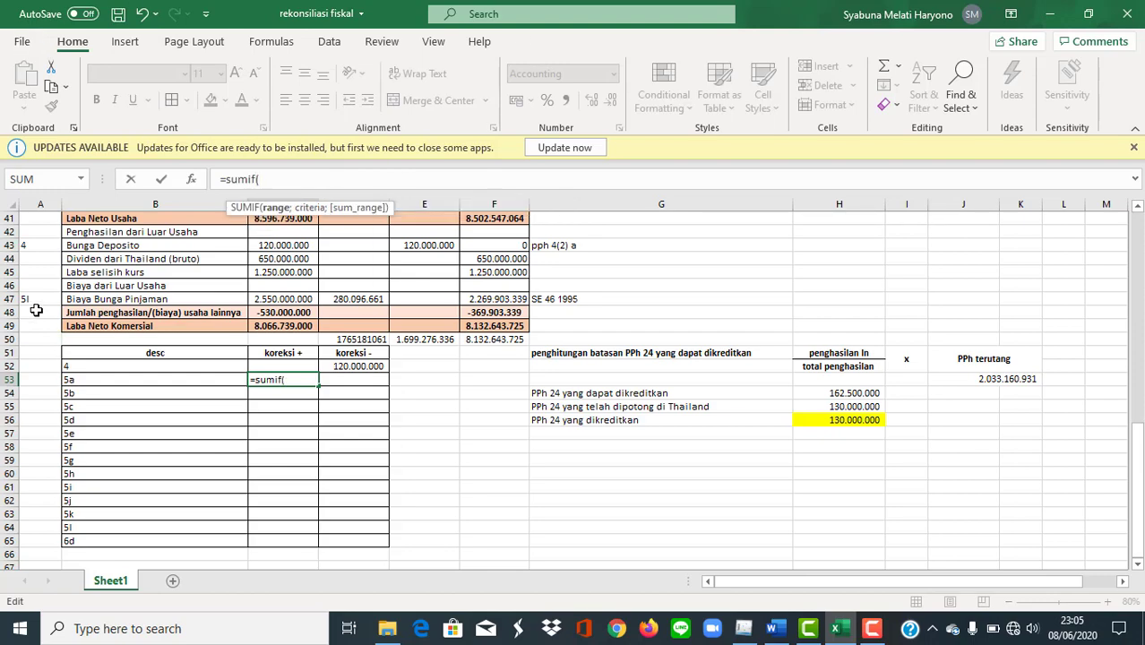
mouse_move(40, 308)
mouse_down()
mouse_move(30, 90)
mouse_move(34, 302)
mouse_up()
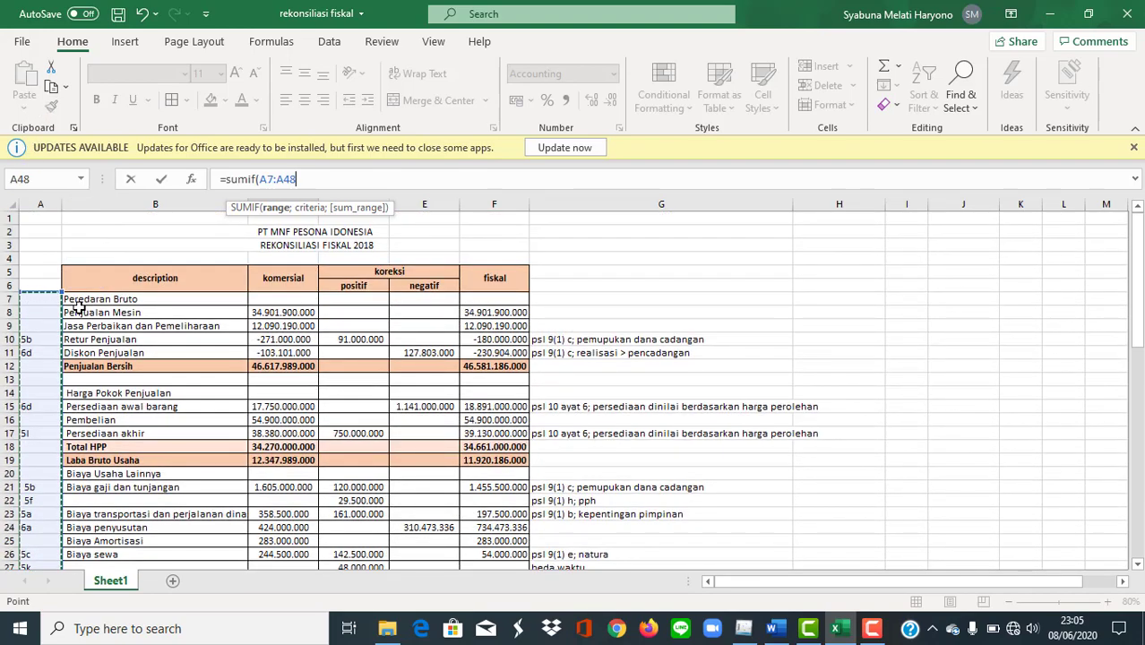
key(F4)
text(;)
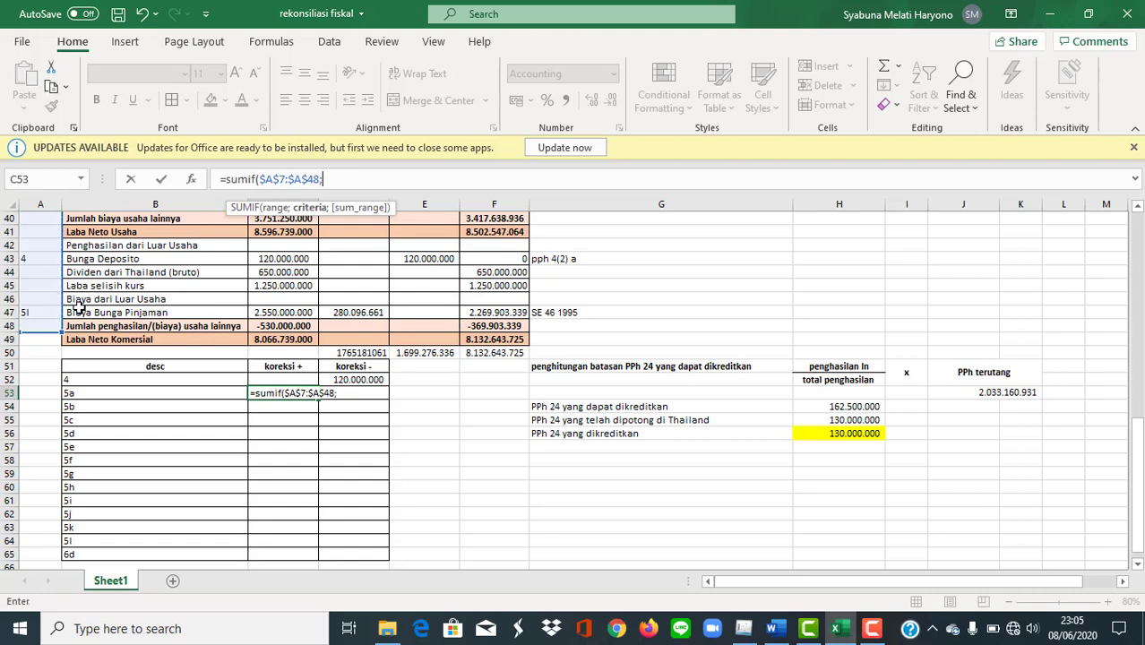
Complete the C53 SUMIF with criterion $B53 and the positive correction column $D$7:$D$49 as the sum range.
click(82, 392)
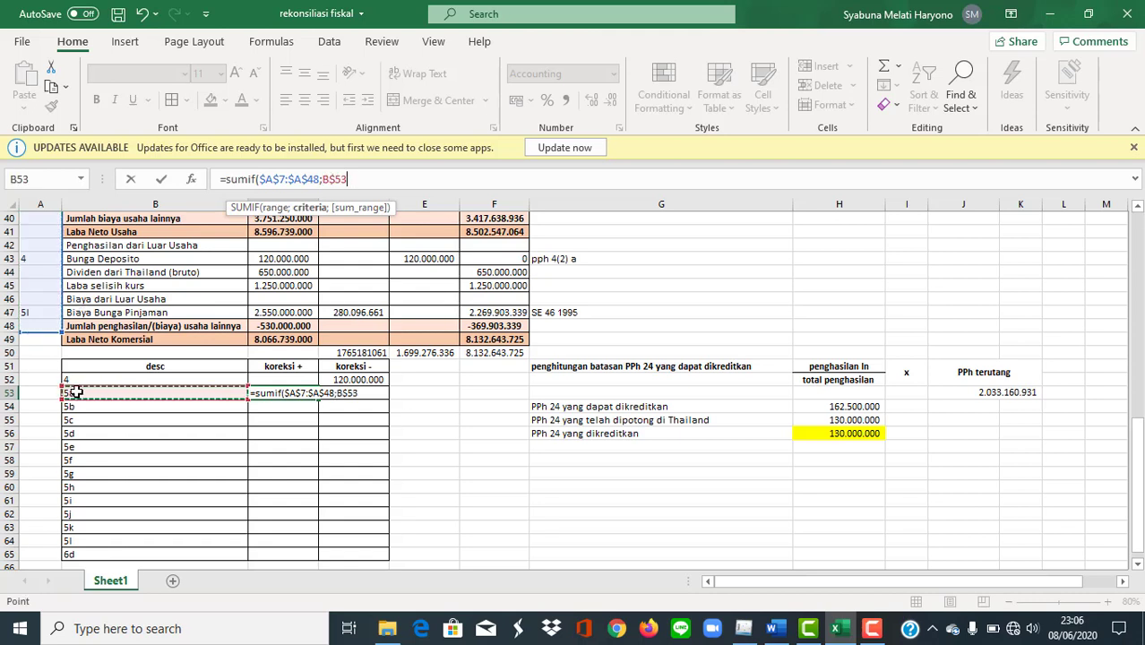
key(F4)
text(;)
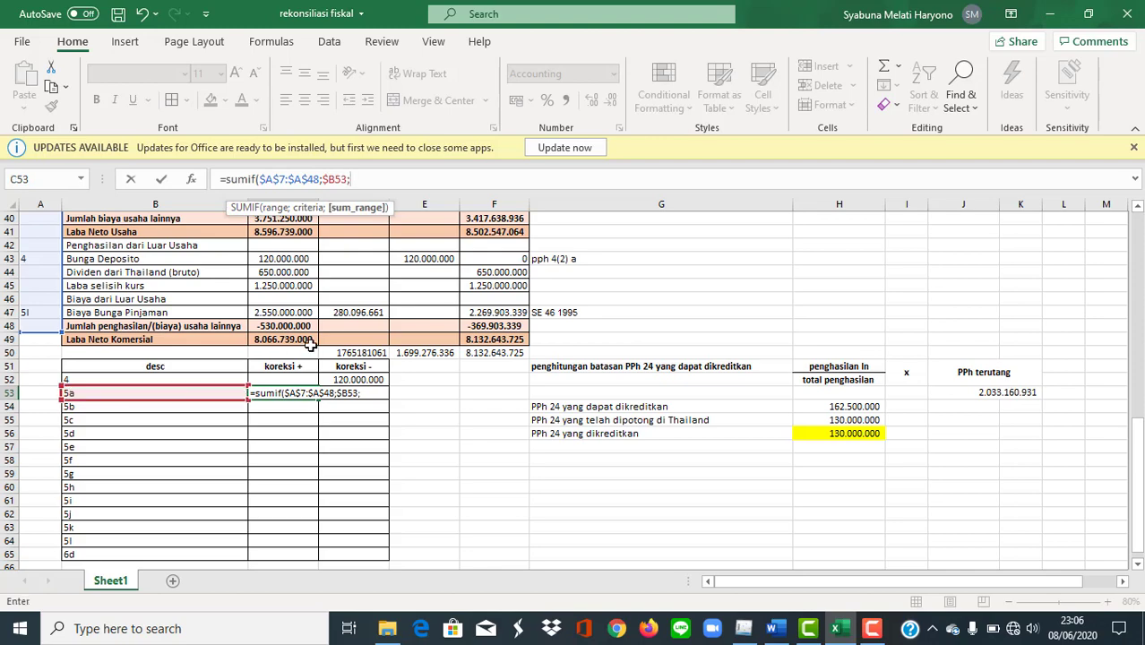
drag(351, 339, 355, 150)
drag(354, 149, 340, 297)
scroll(70, 215, down, 13)
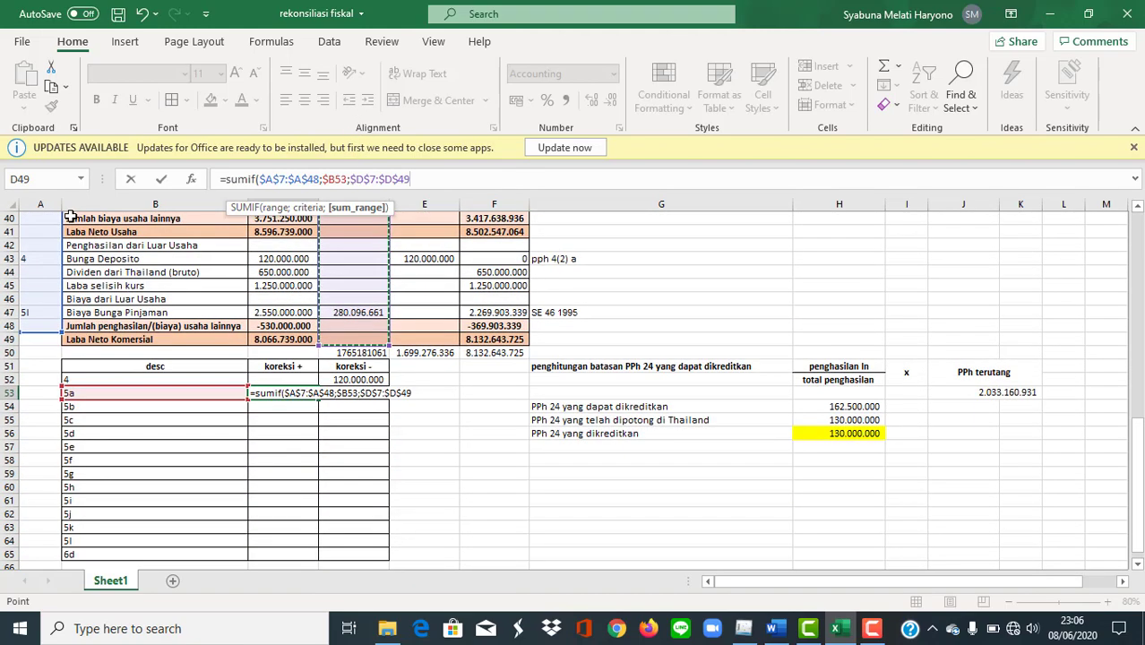
key(Return)
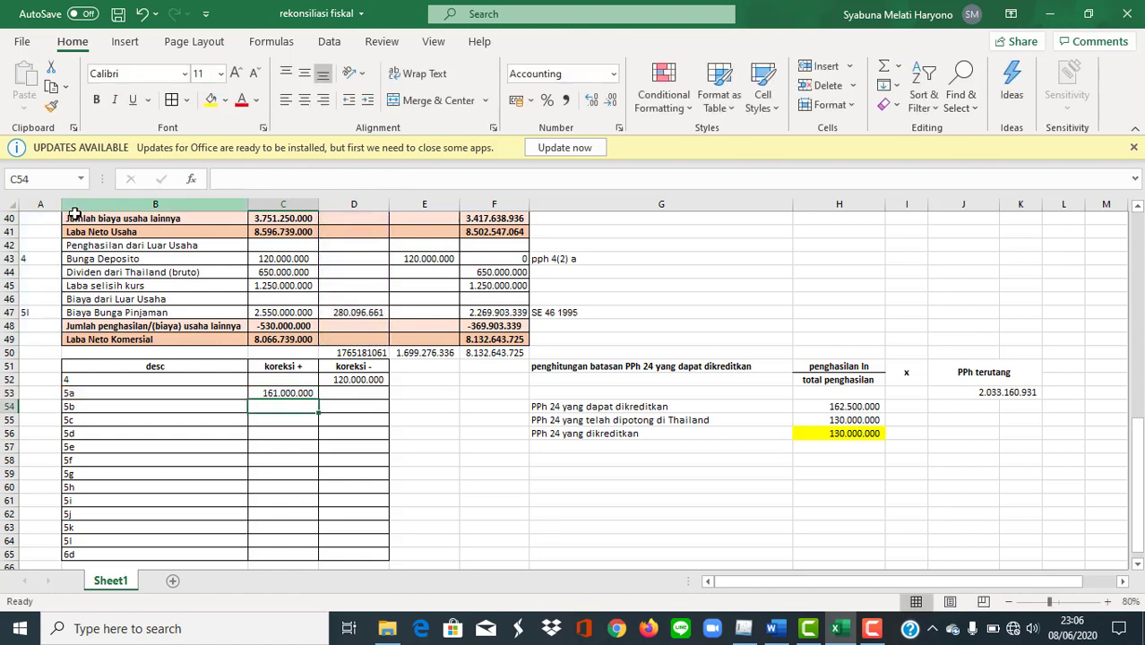
Fill the C53 formula down through C64 for item 5l, and the D52 formula down through D65 for item 6d.
click(276, 392)
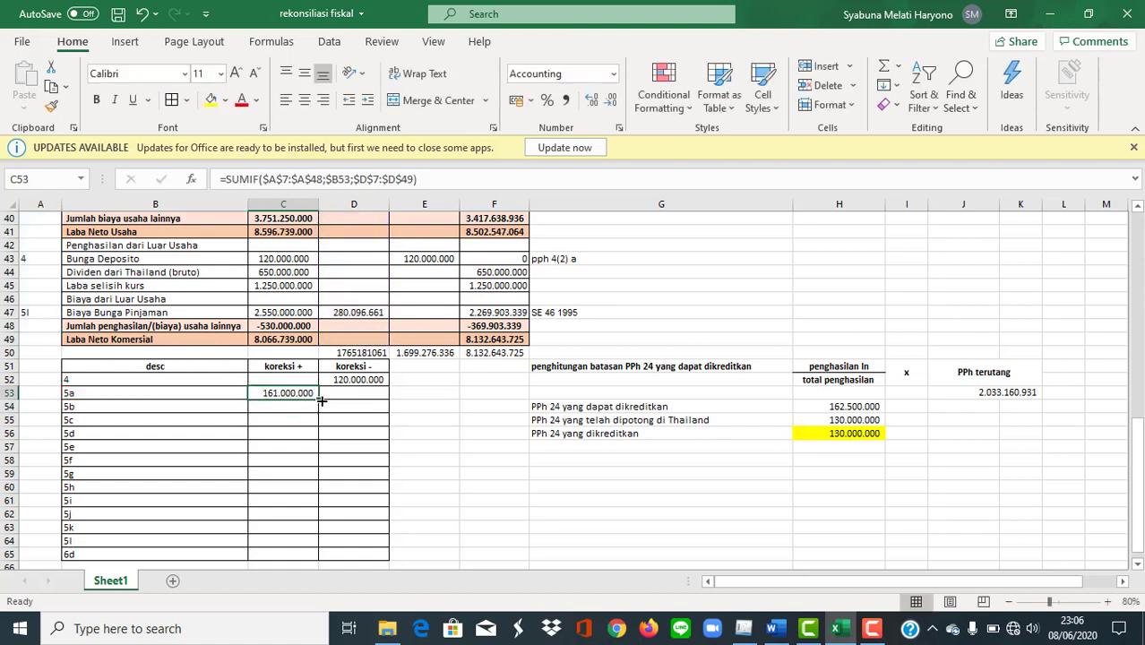
drag(318, 397, 294, 543)
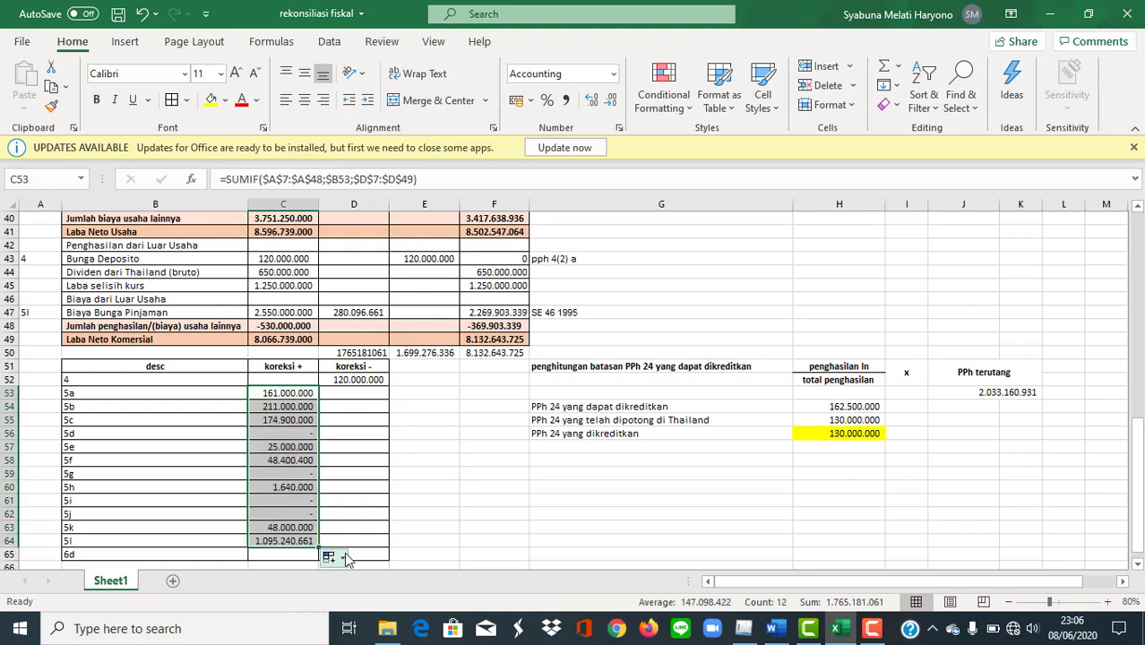
click(333, 557)
click(365, 564)
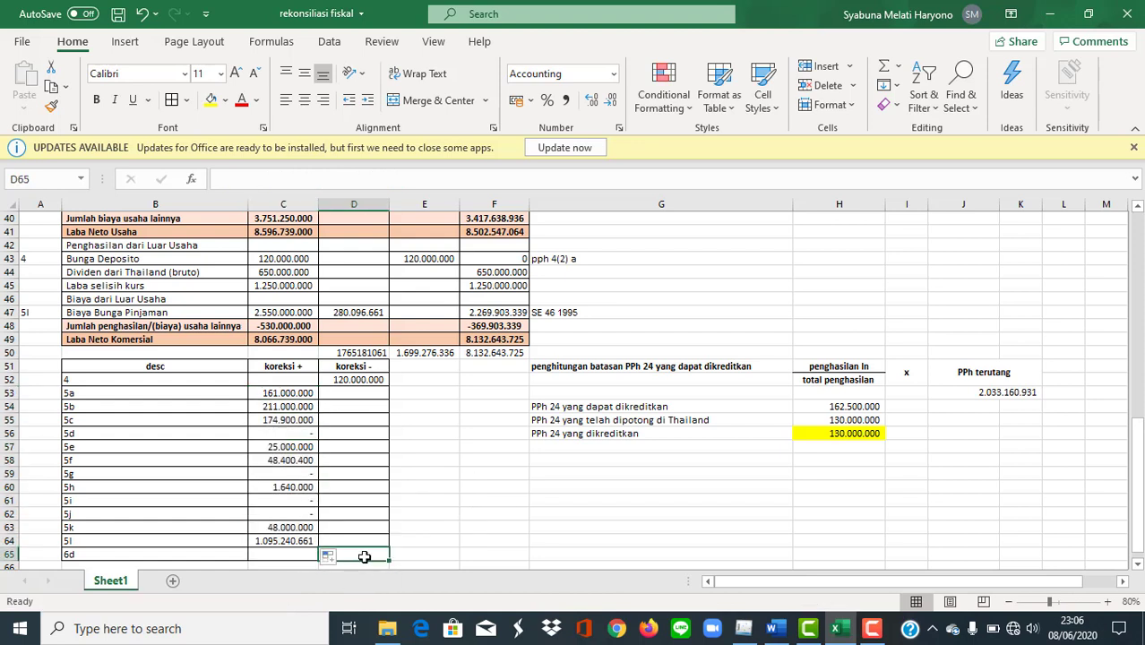
click(364, 380)
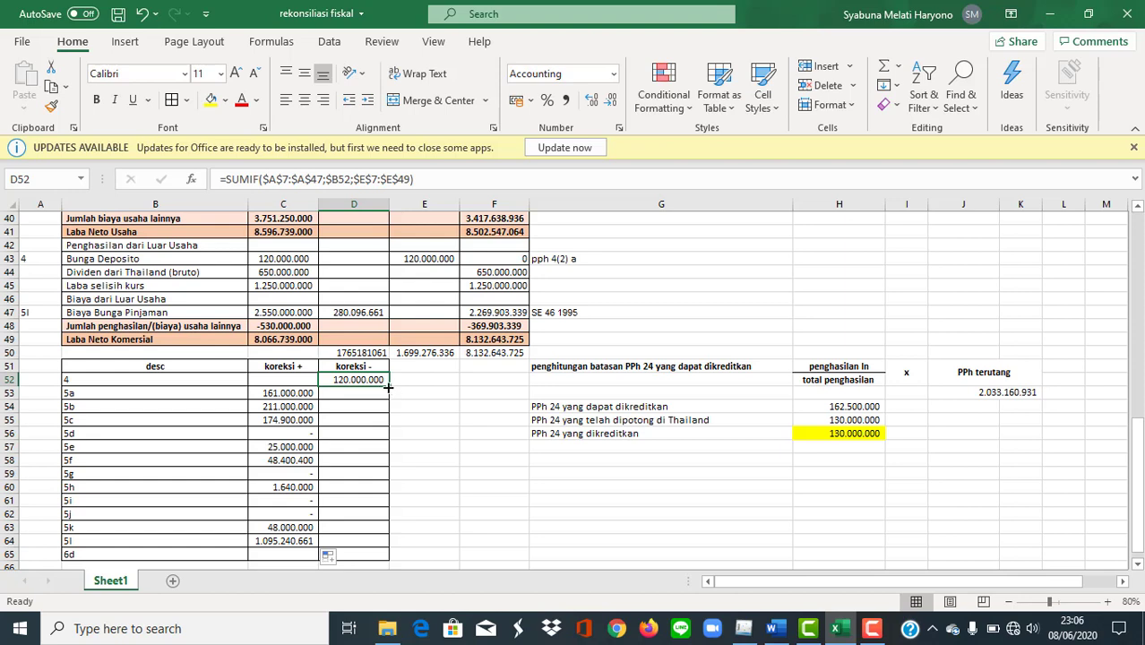
drag(385, 385, 384, 557)
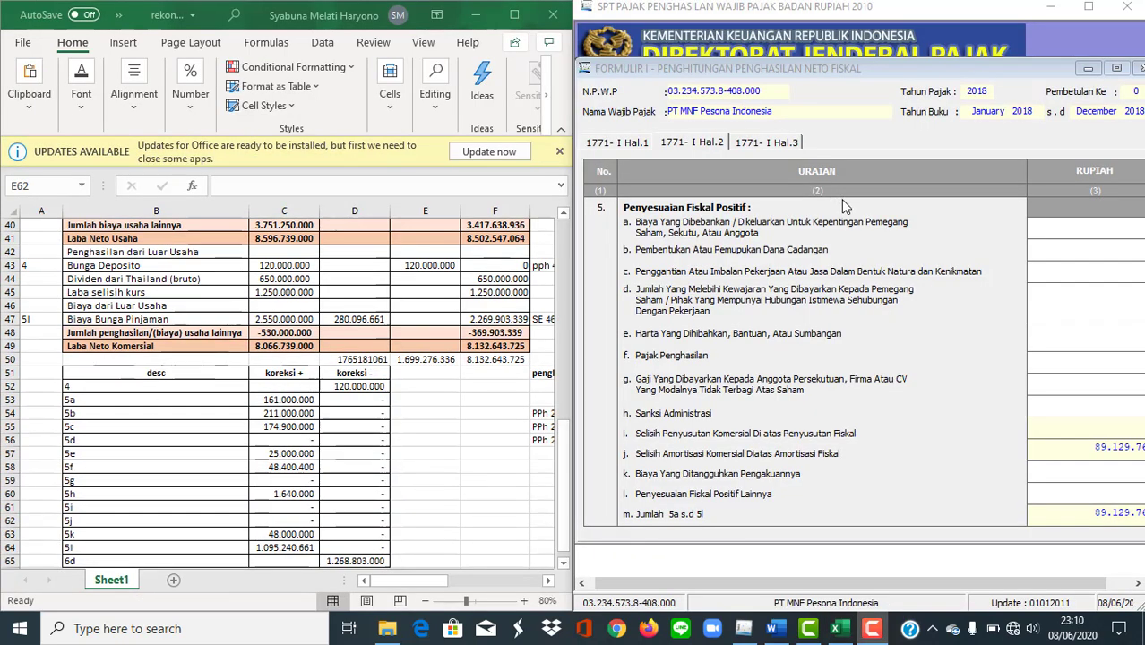
Switch to e-SPT and, on page 2 of Formulir 1771-I, set item 5a to 161.000.000 and item 5b to 211.000.000.
click(990, 134)
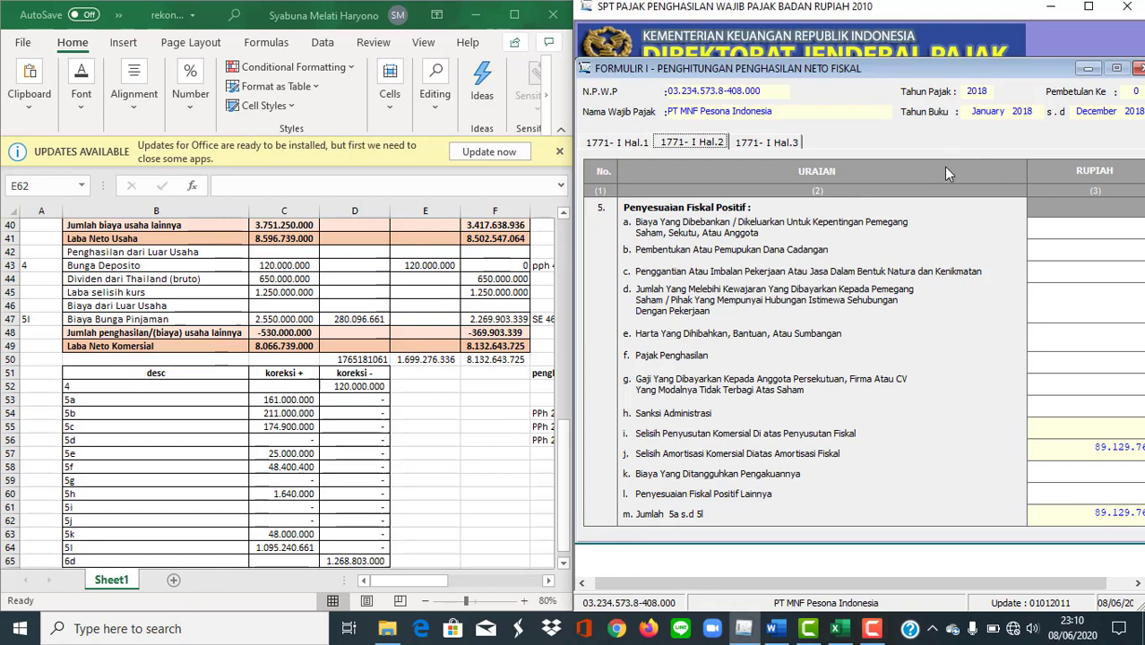
click(1073, 229)
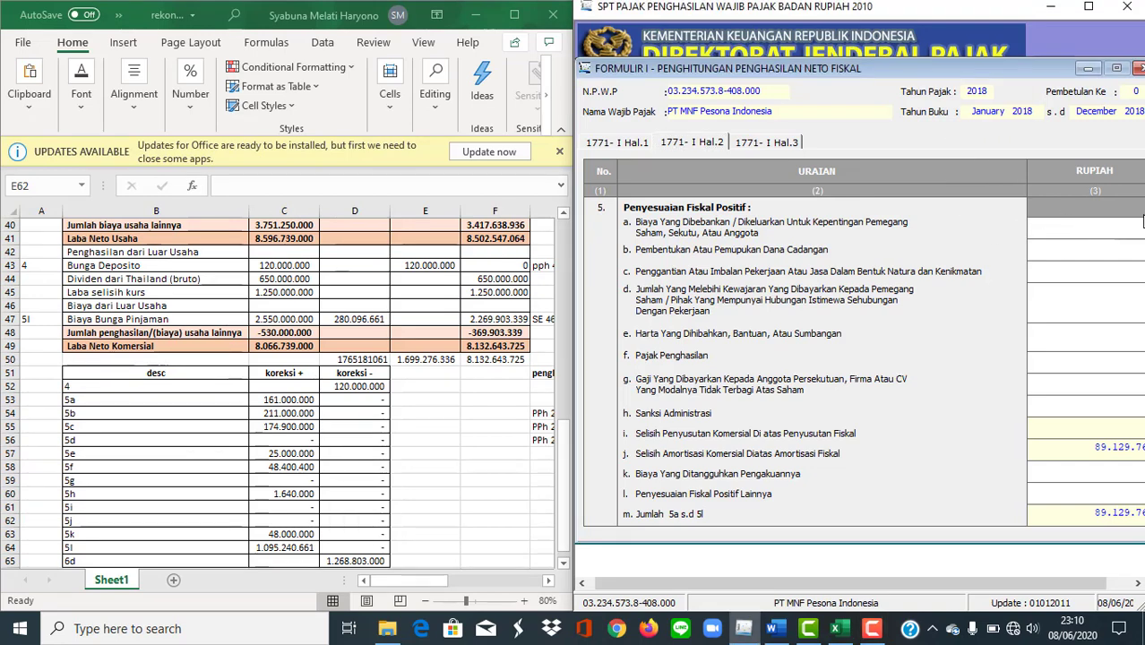
drag(855, 65, 812, 69)
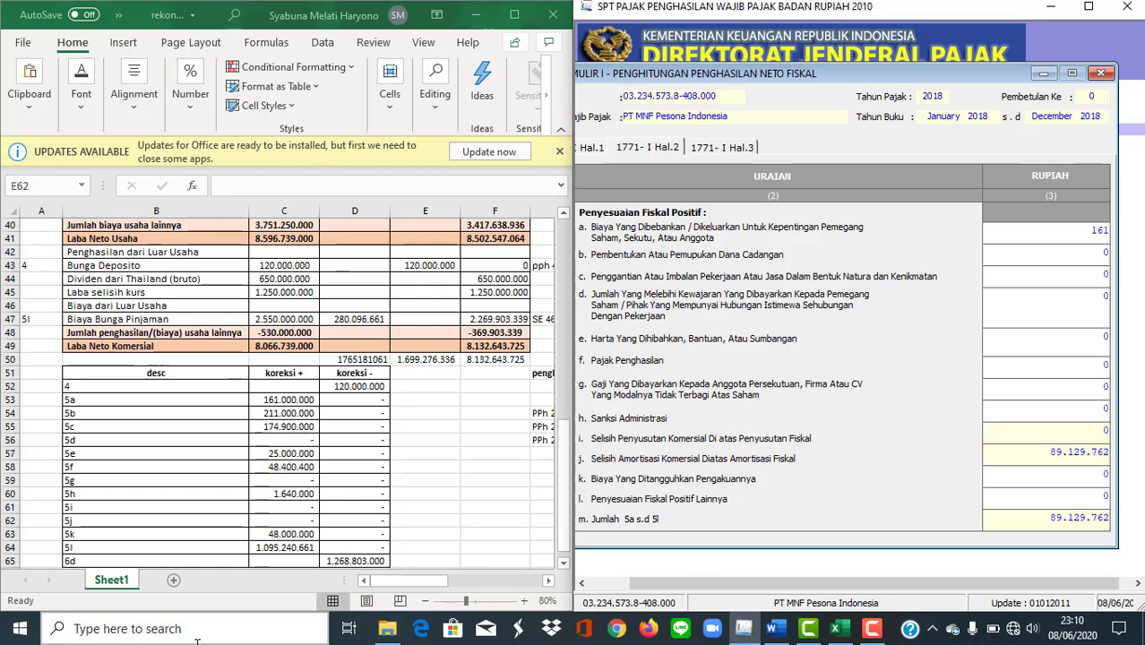
text(000.)
text(00)
text(0000)
key(Tab)
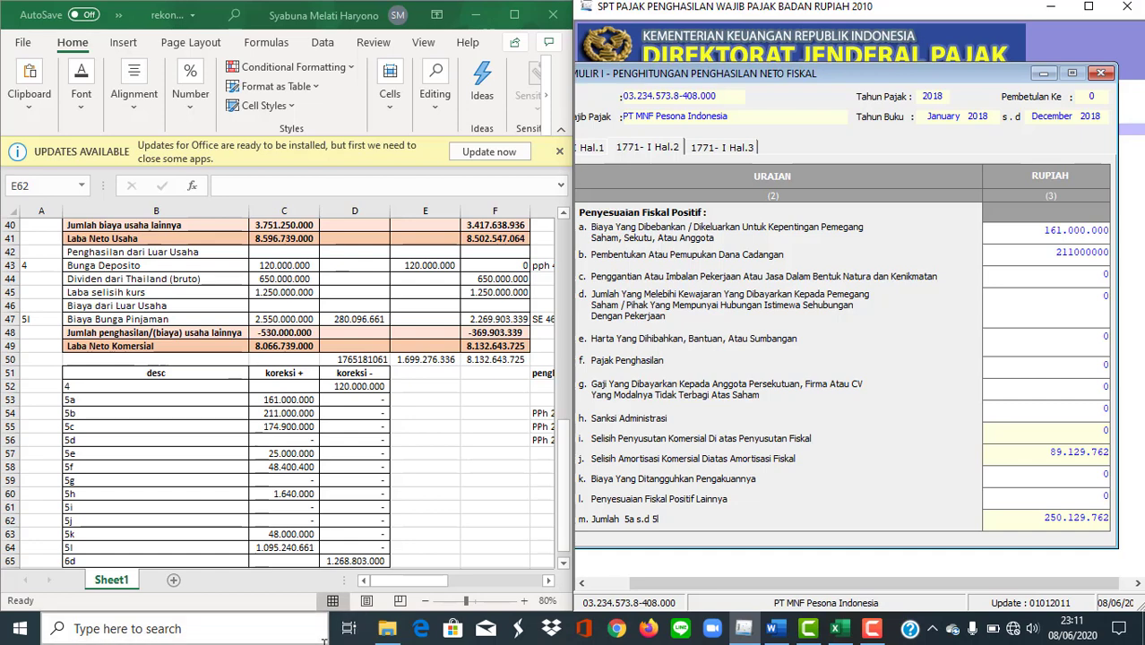
Set item 5c, Penggantian Atau Imbalan Pekerjaan, to 174.900.000 and item 5e, Harta Yang Dihibahkan, Bantuan, Atau Sumbangan, to 25.000.000.
click(1080, 277)
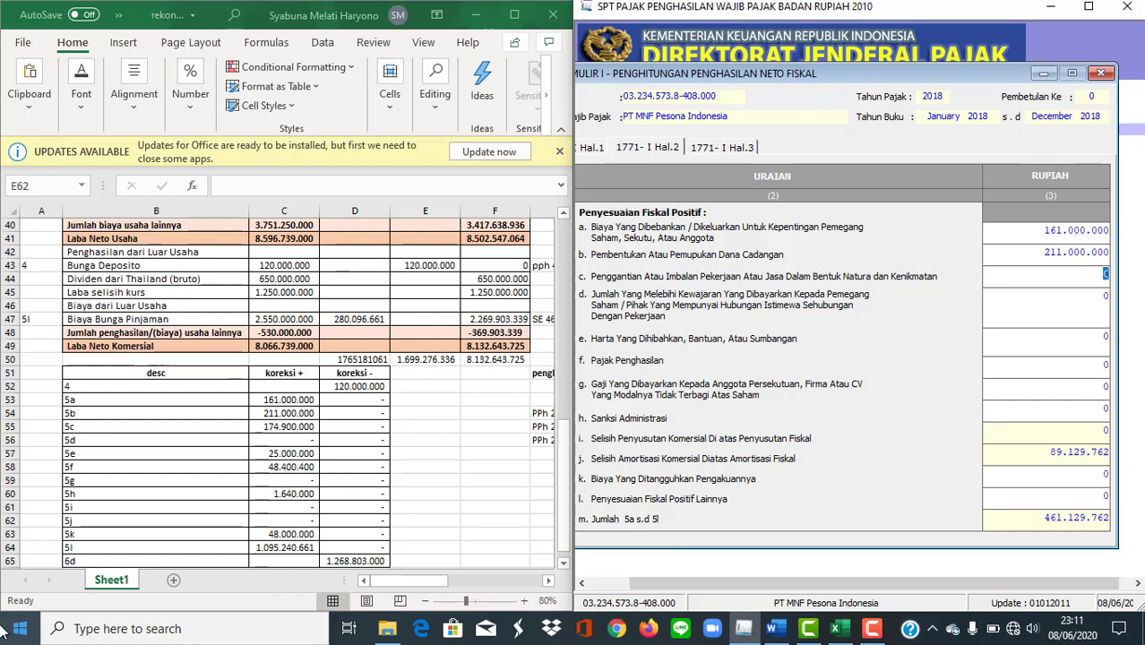
text(174)
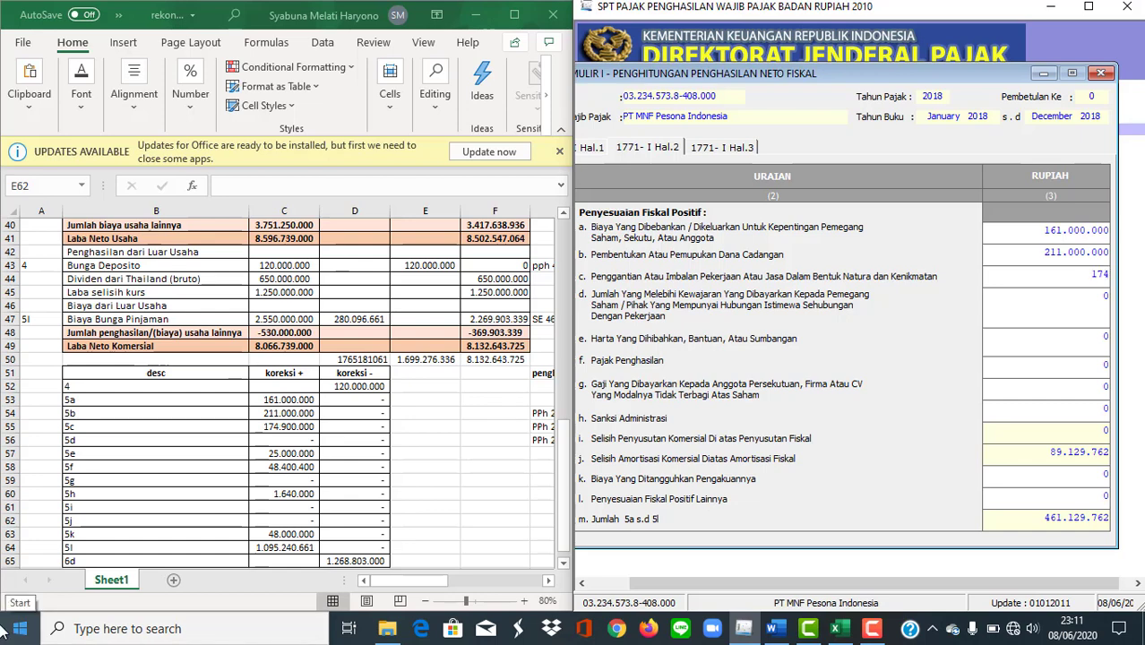
text(900000)
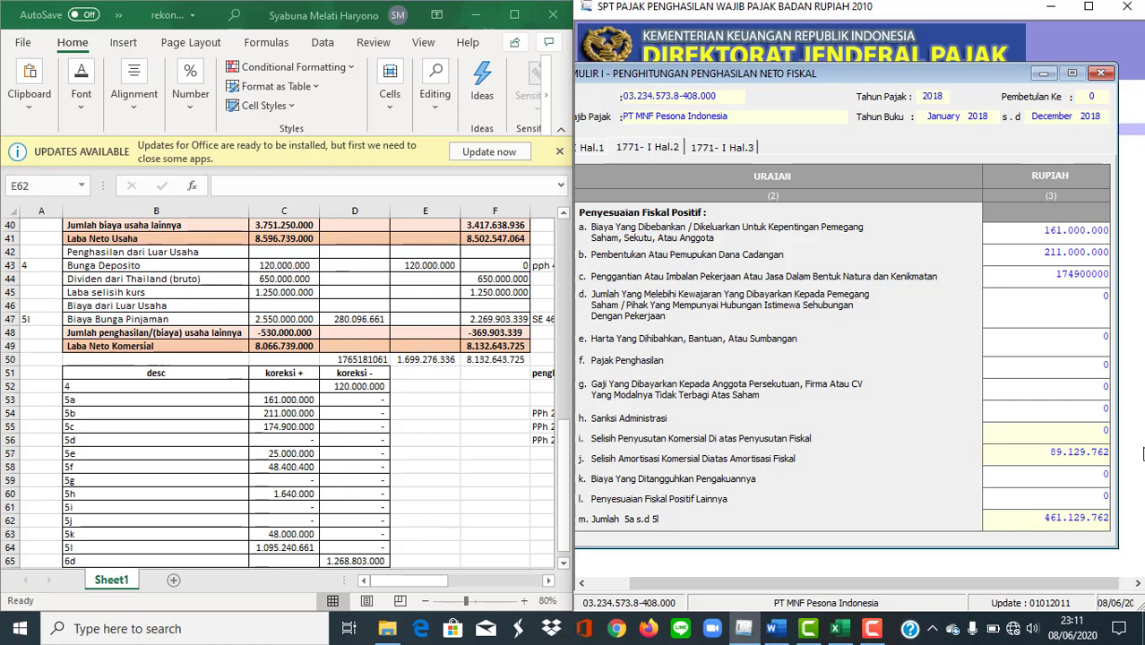
click(1091, 337)
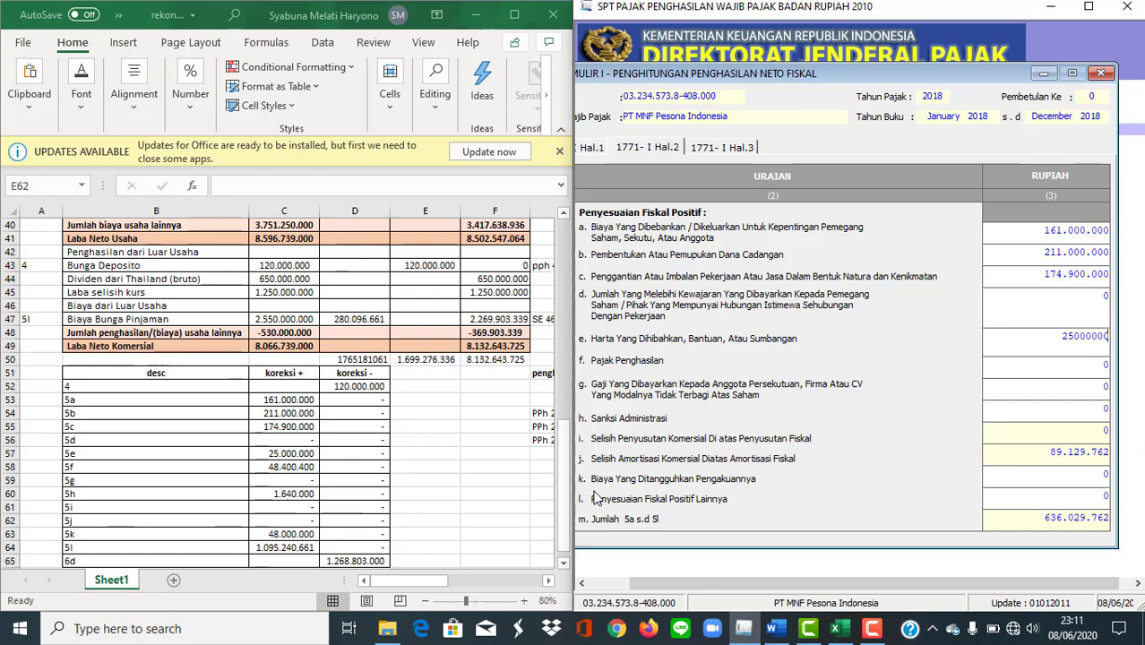
Set item 5f, Pajak Penghasilan, to 48.400.400 and item 5h, Sanksi Administrasi, to 1.640.000.
click(1077, 362)
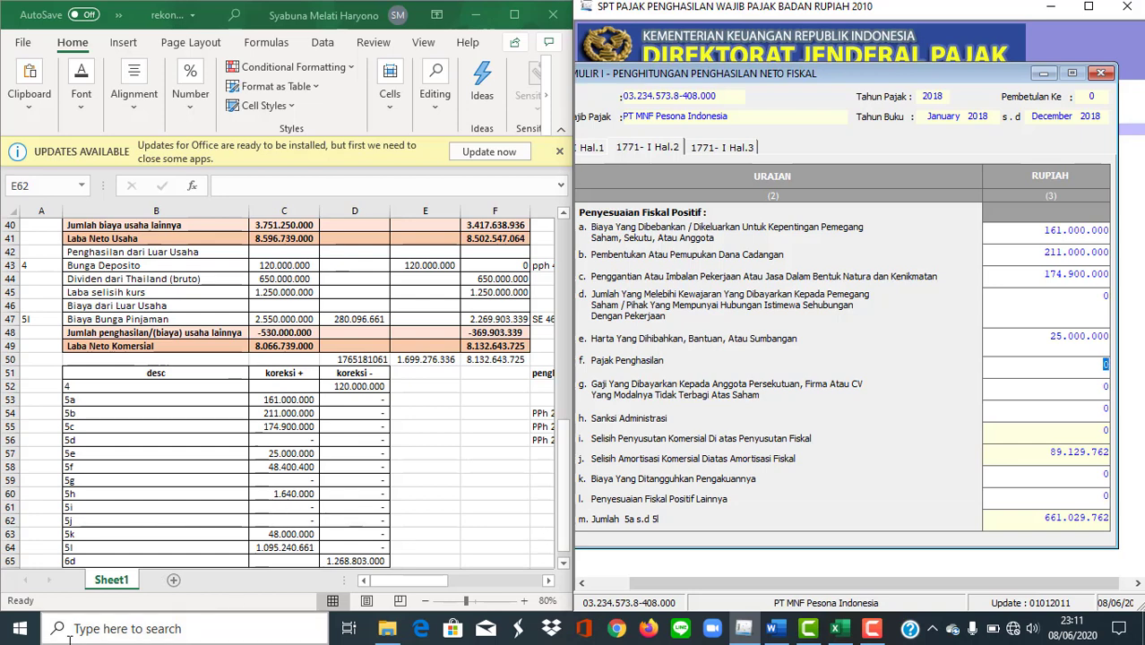
text(48400400)
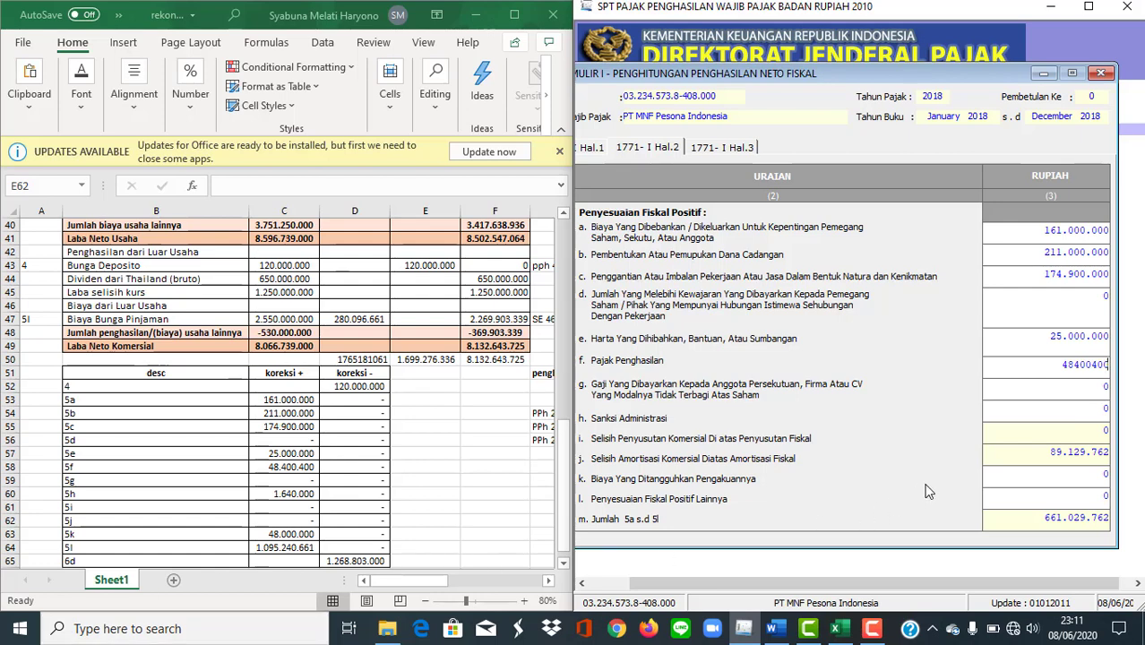
click(1053, 410)
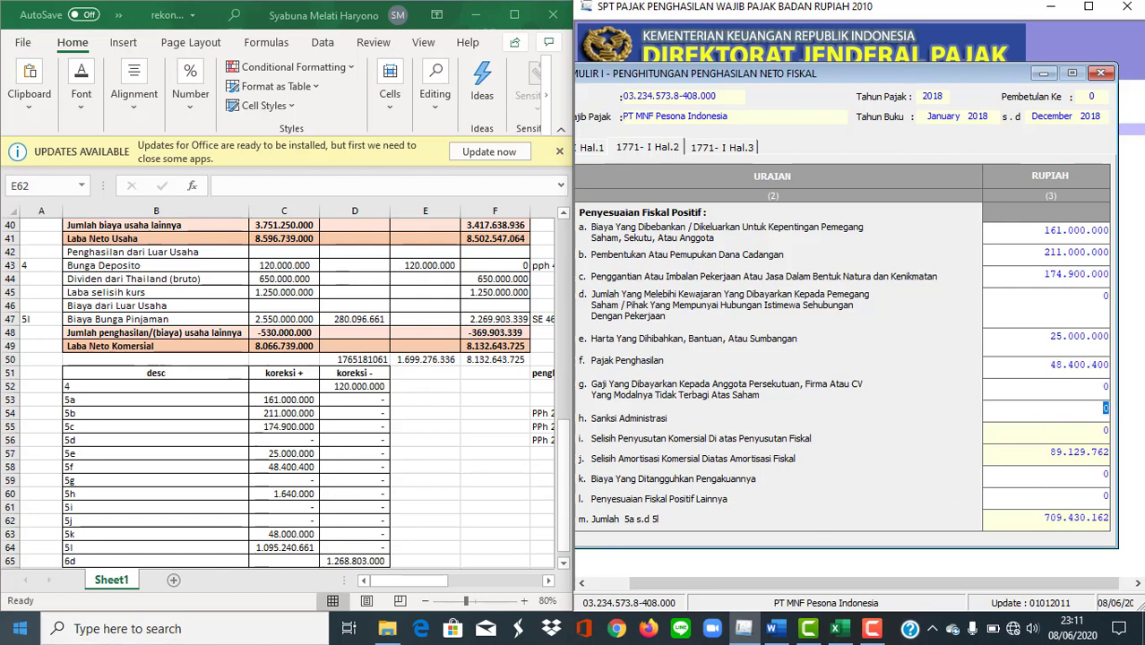
text(1640000)
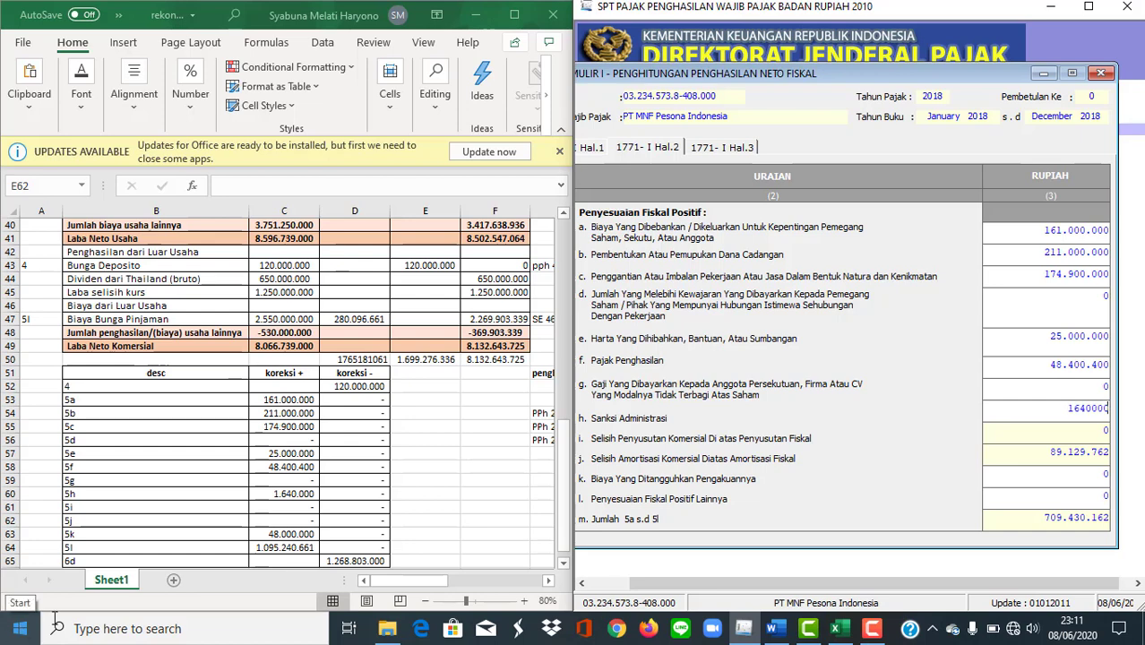
Set item 5k, Biaya Yang Ditangguhkan Pengakuannya, to 48.000.000 and item 5l, Penyesuaian Fiskal Positif Lainnya, to 1.095.240.661.
click(1050, 472)
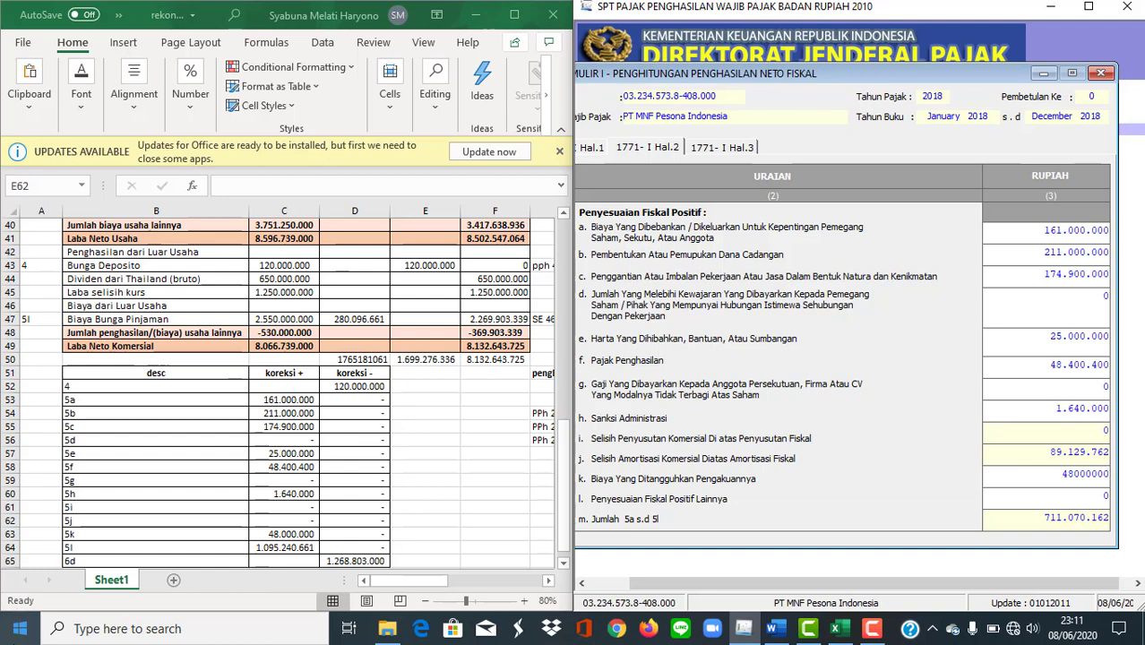
click(1073, 499)
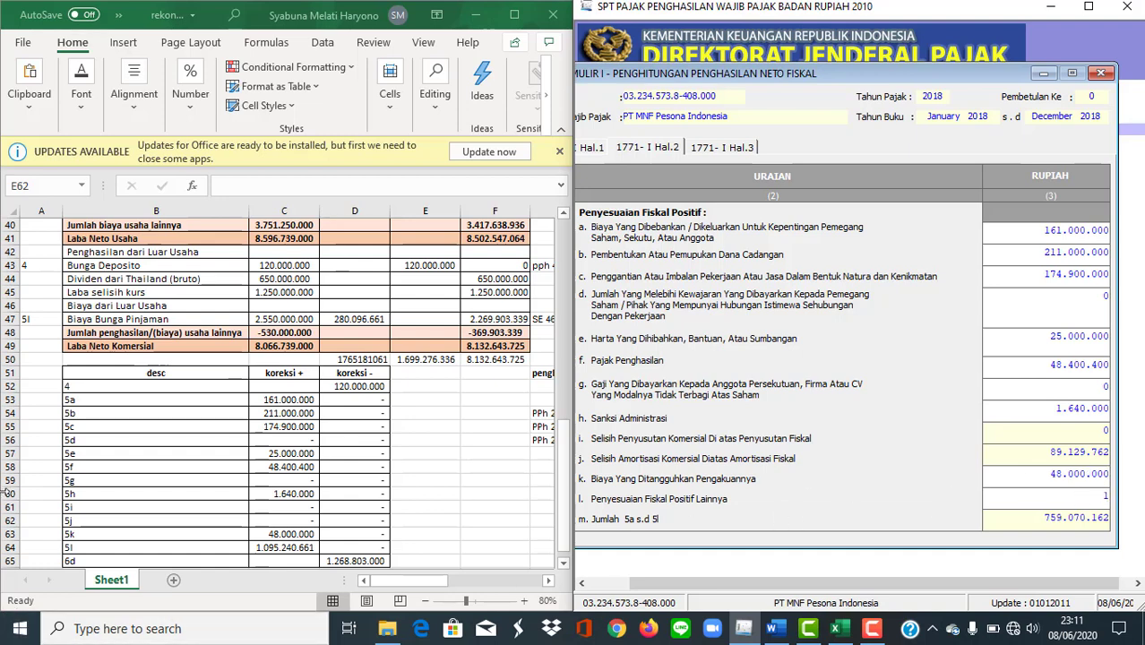
text(1095240661)
key(Tab)
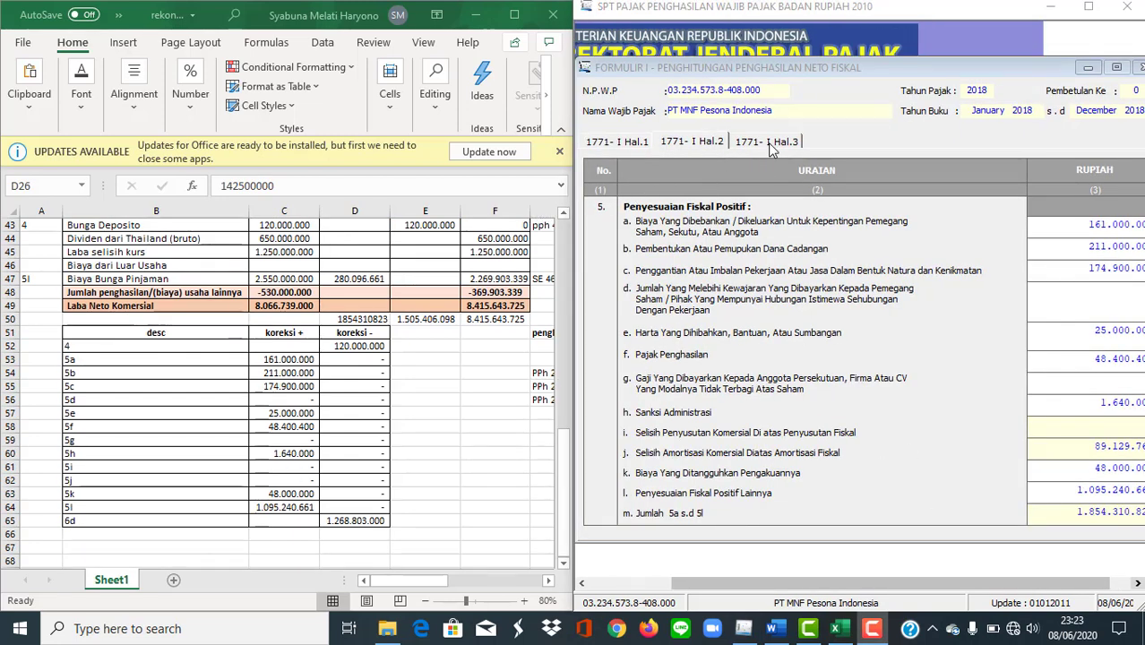
On page 3 of Formulir 1771-I, set item 6d, Penyesuaian Fiskal Negatif Lainnya, to 1.268.803.000, and maximise e-SPT with the form centred.
click(768, 143)
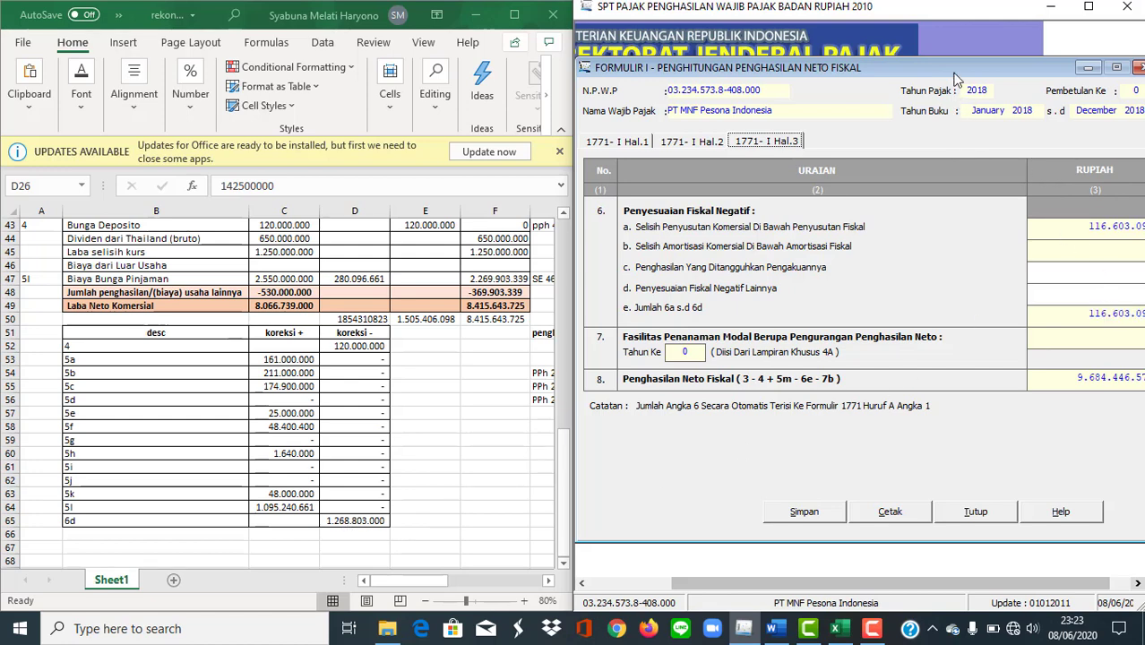
drag(951, 71, 921, 67)
click(1115, 288)
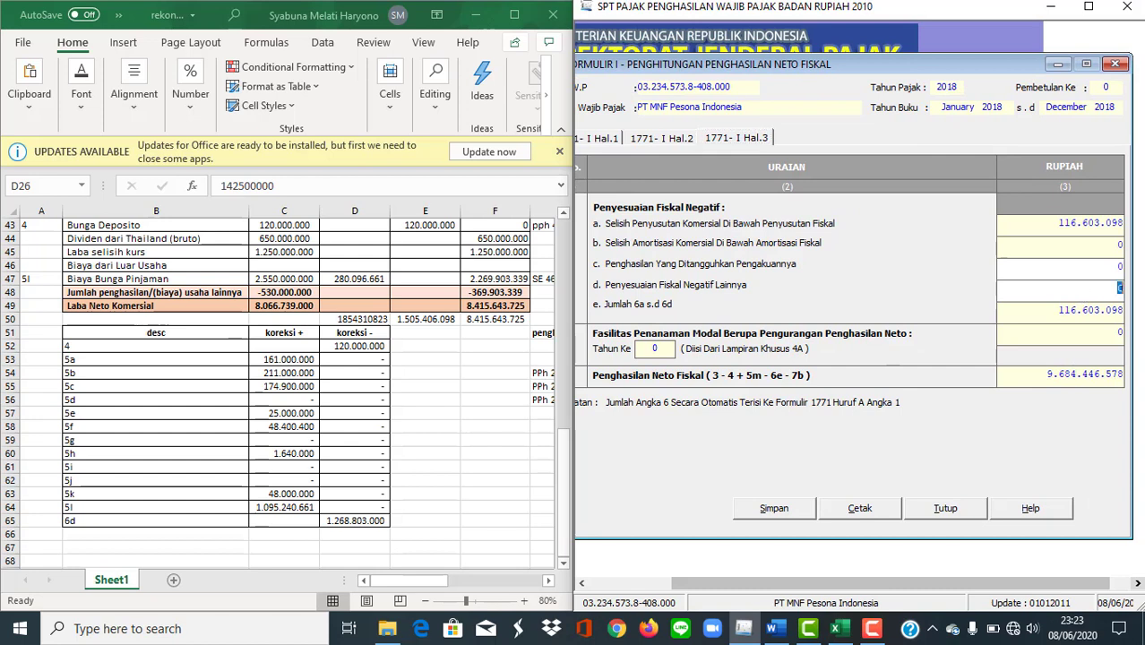
text(12)
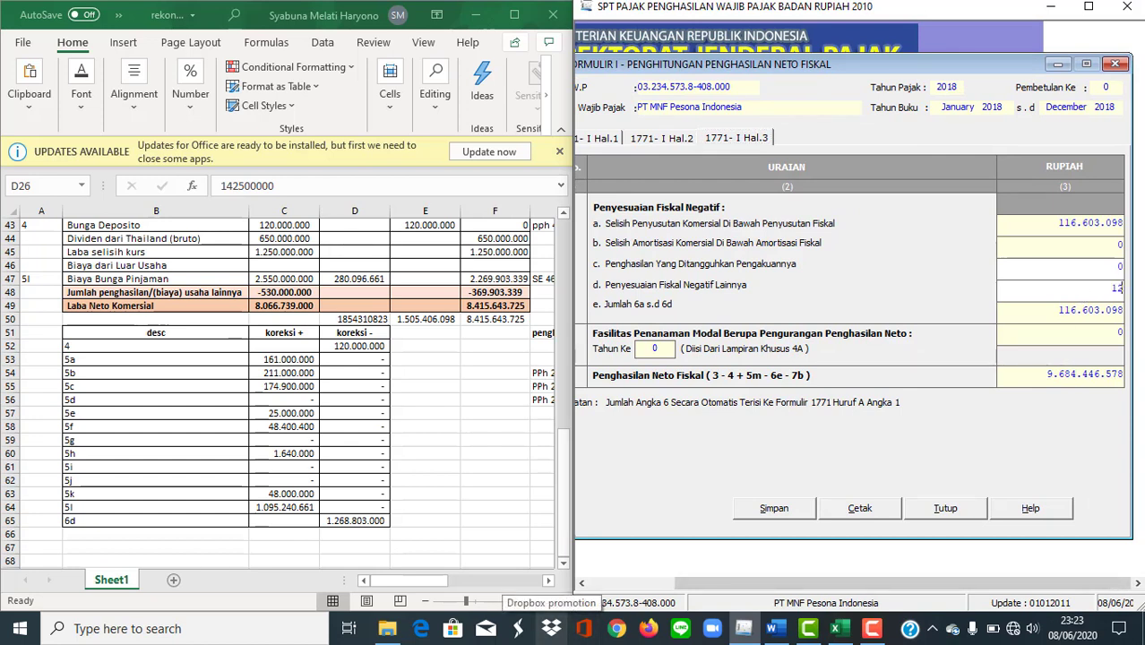
text(66)
text(803)
text(000)
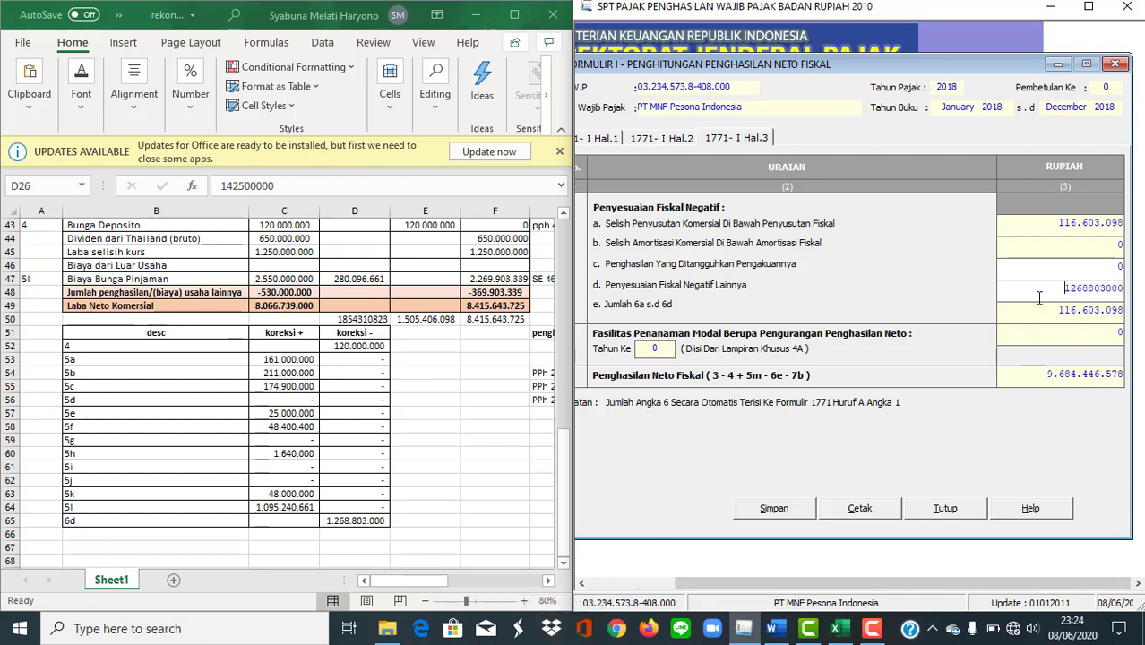
key(Tab)
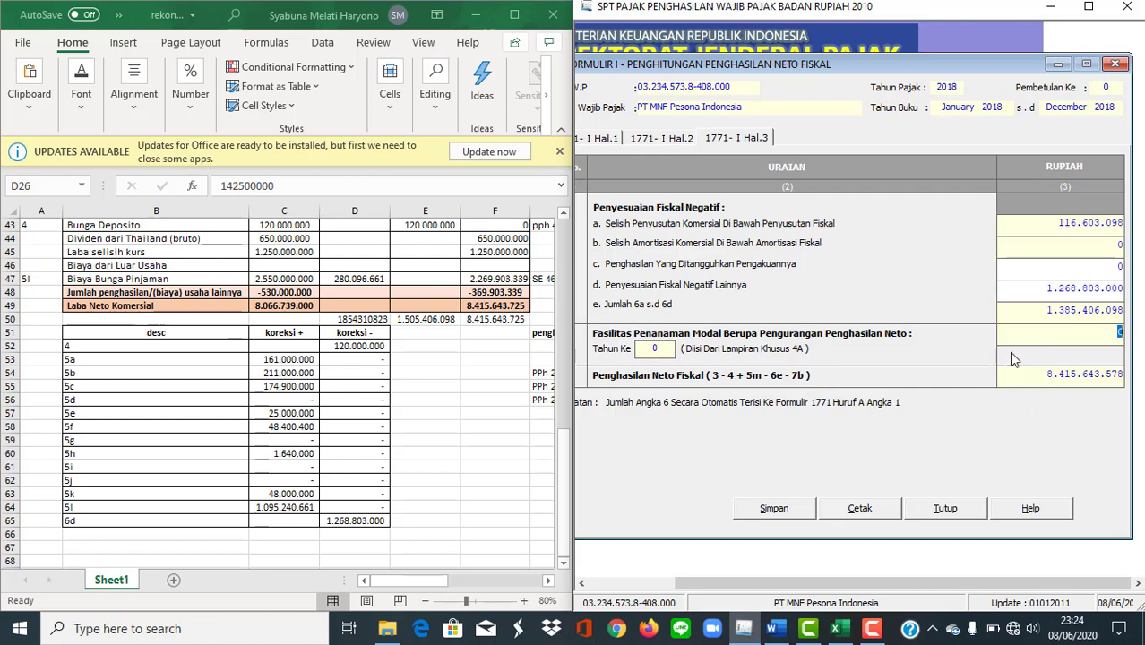
click(1100, 9)
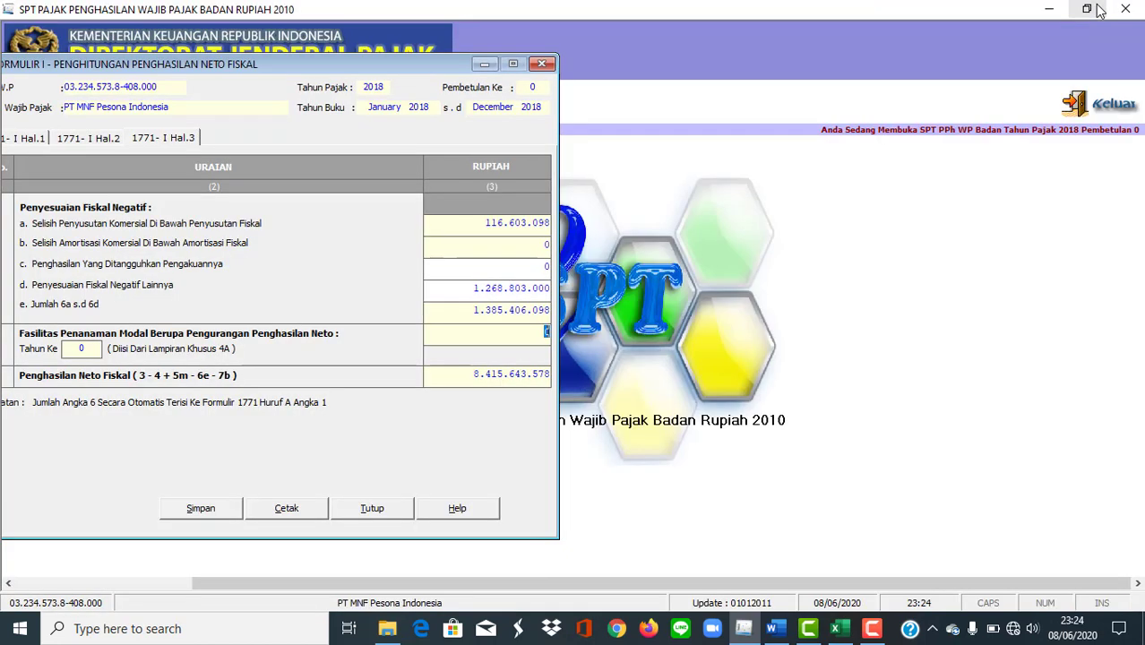
drag(358, 68, 667, 73)
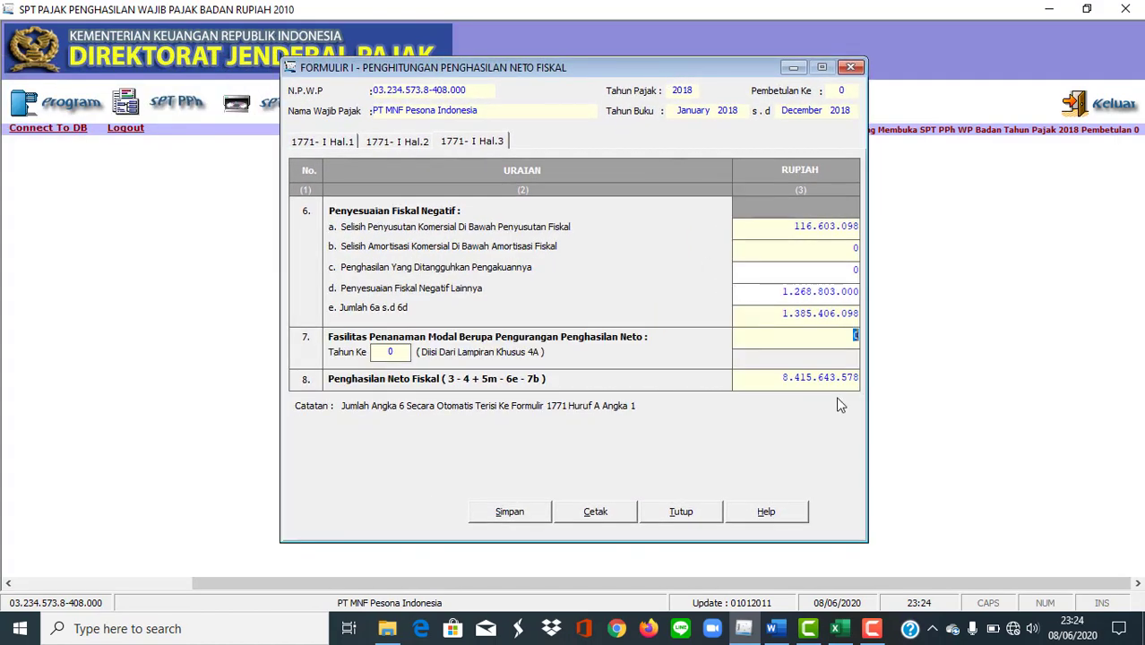